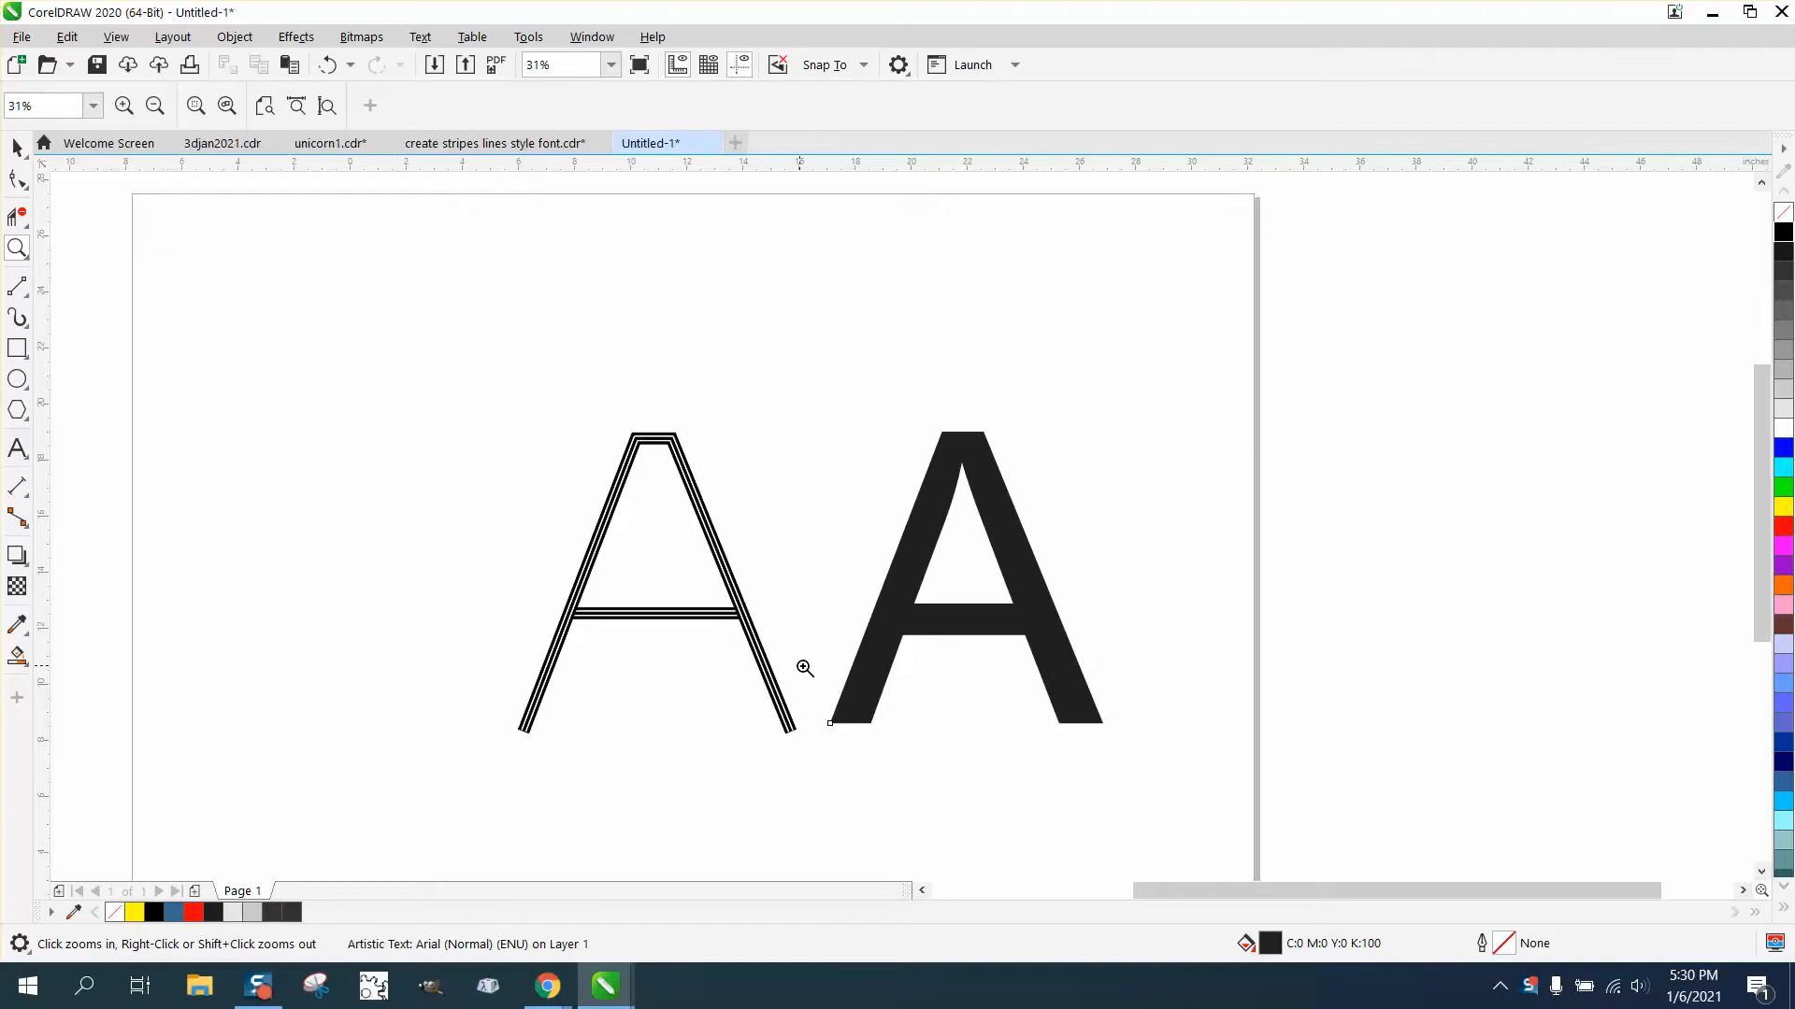
- Remove the fill from the solid letter A and give it a black outline
{"action": "left_click", "coordinate": [16, 147]}
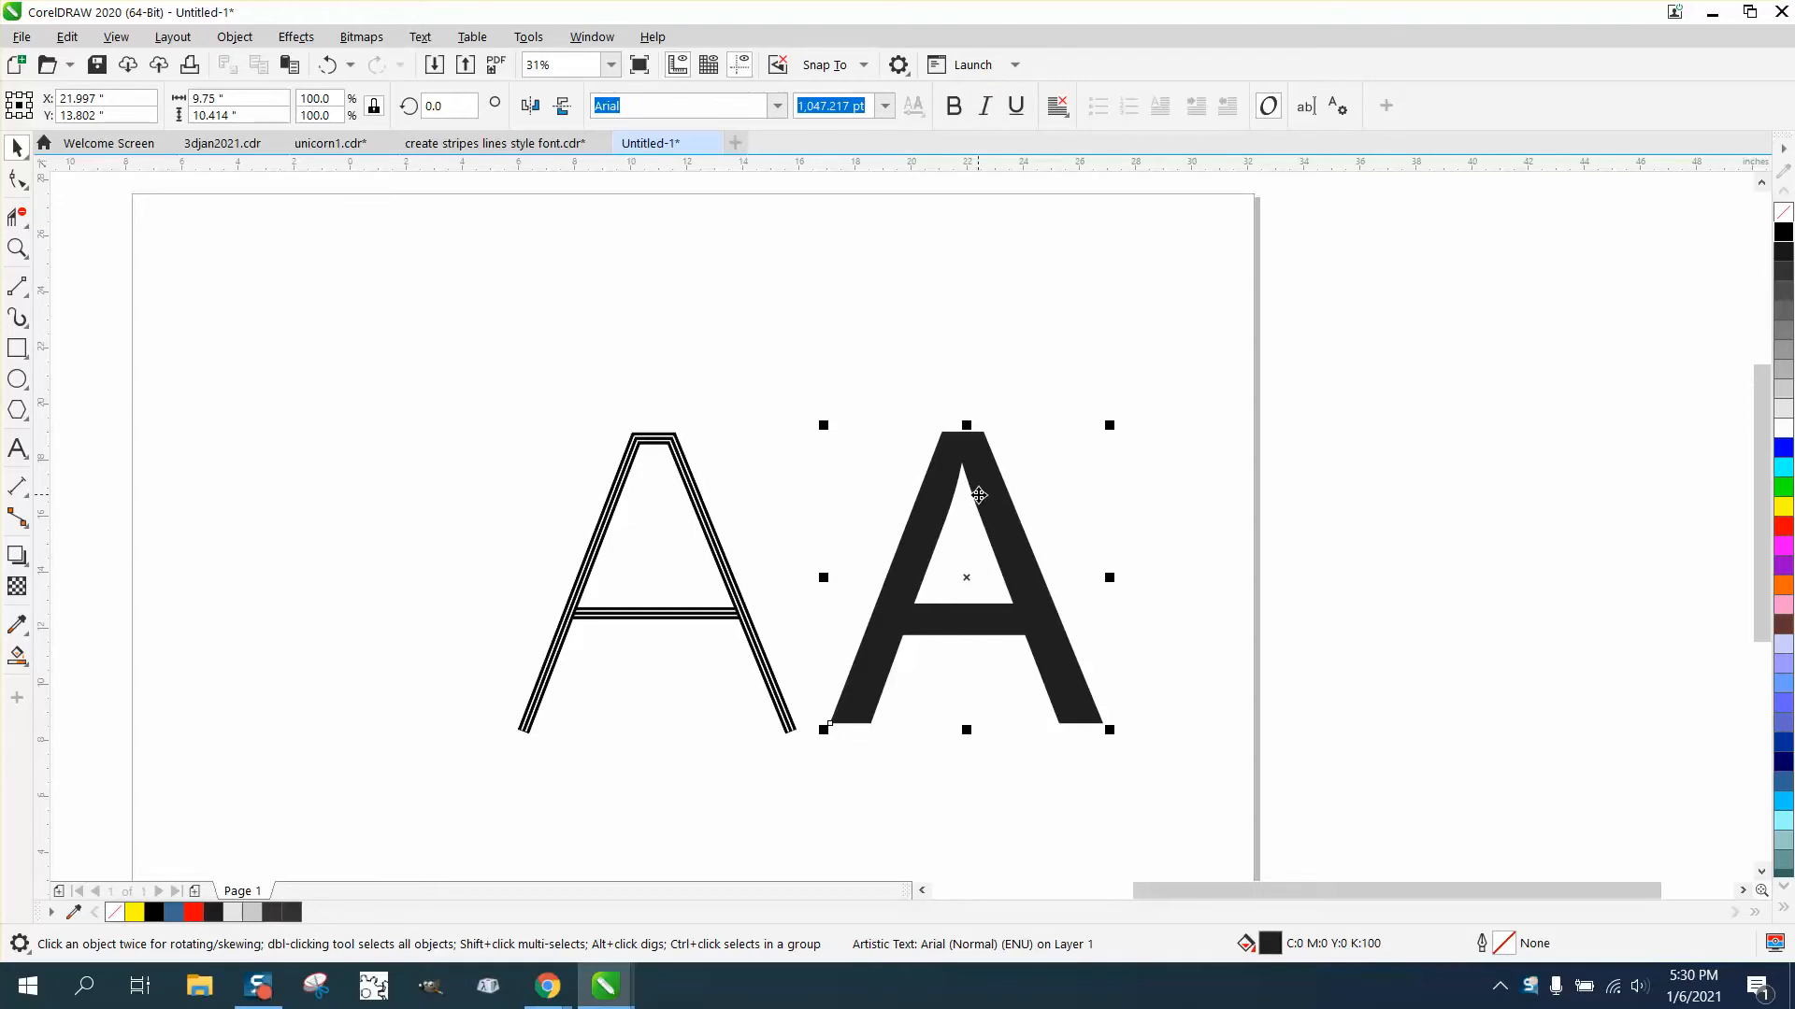
{"action": "left_click", "coordinate": [1786, 232]}
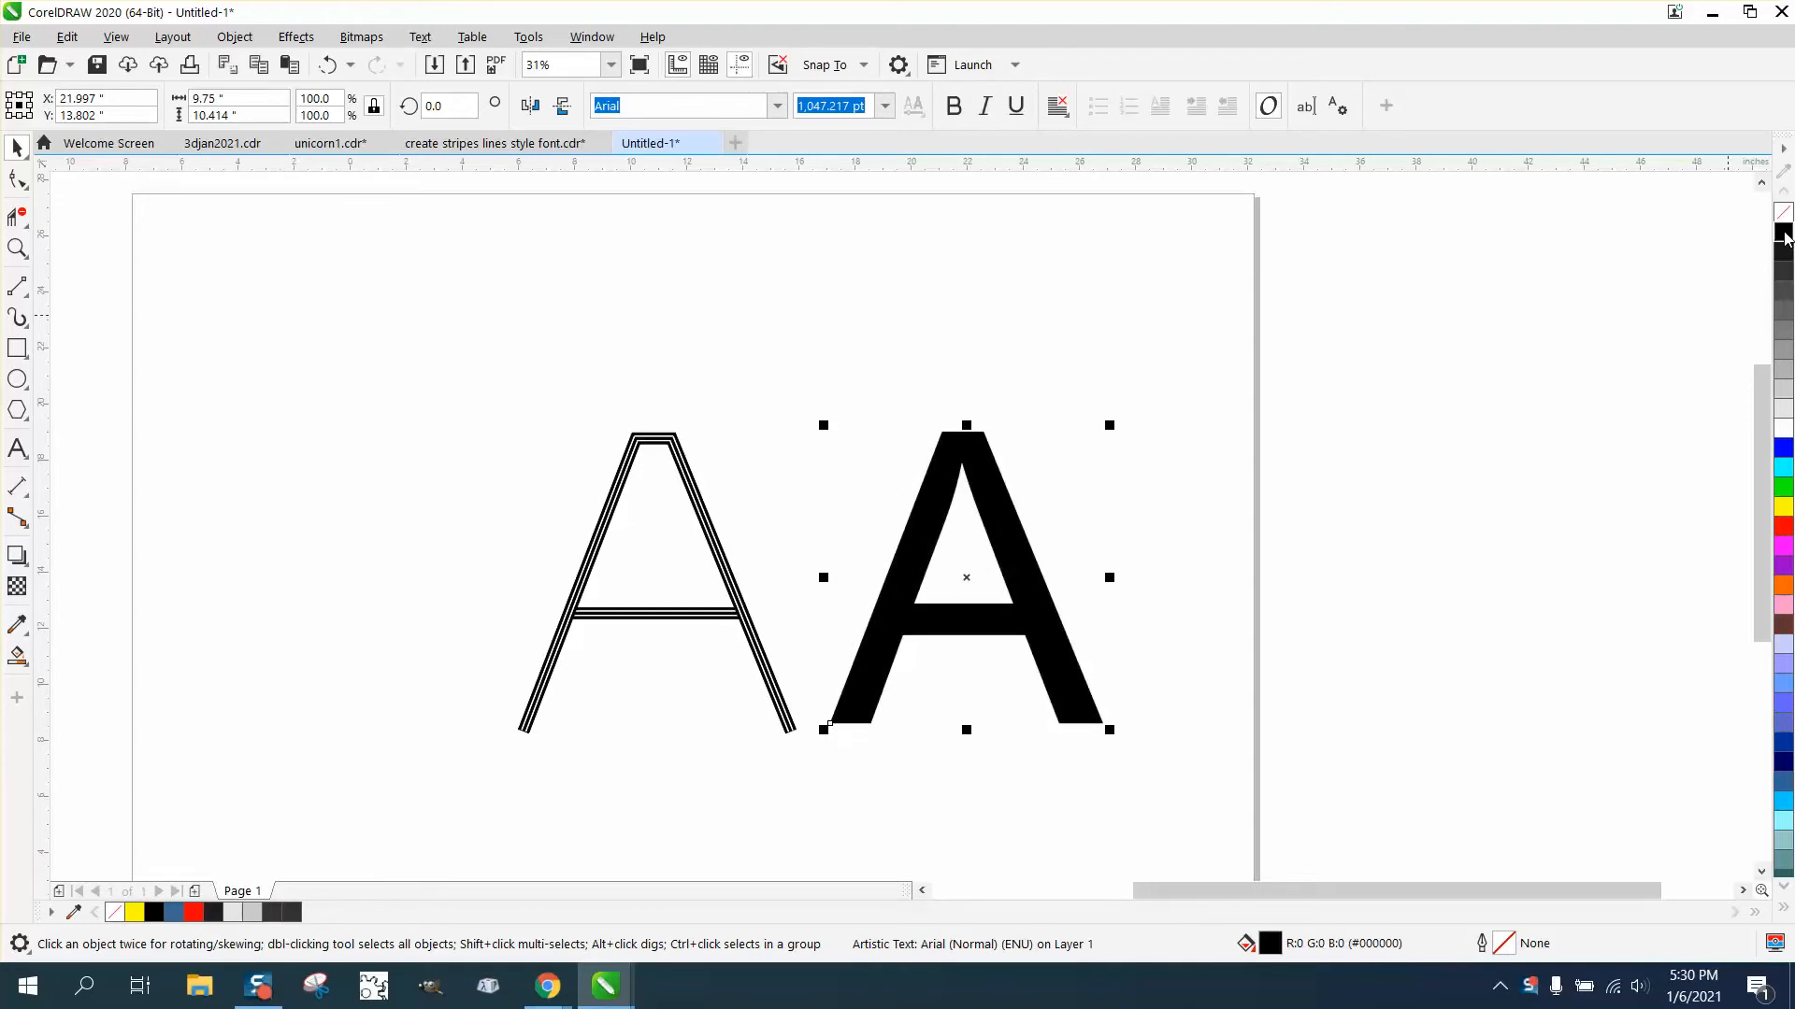
{"action": "left_click", "coordinate": [1785, 213]}
{"action": "right_click", "coordinate": [1784, 232]}
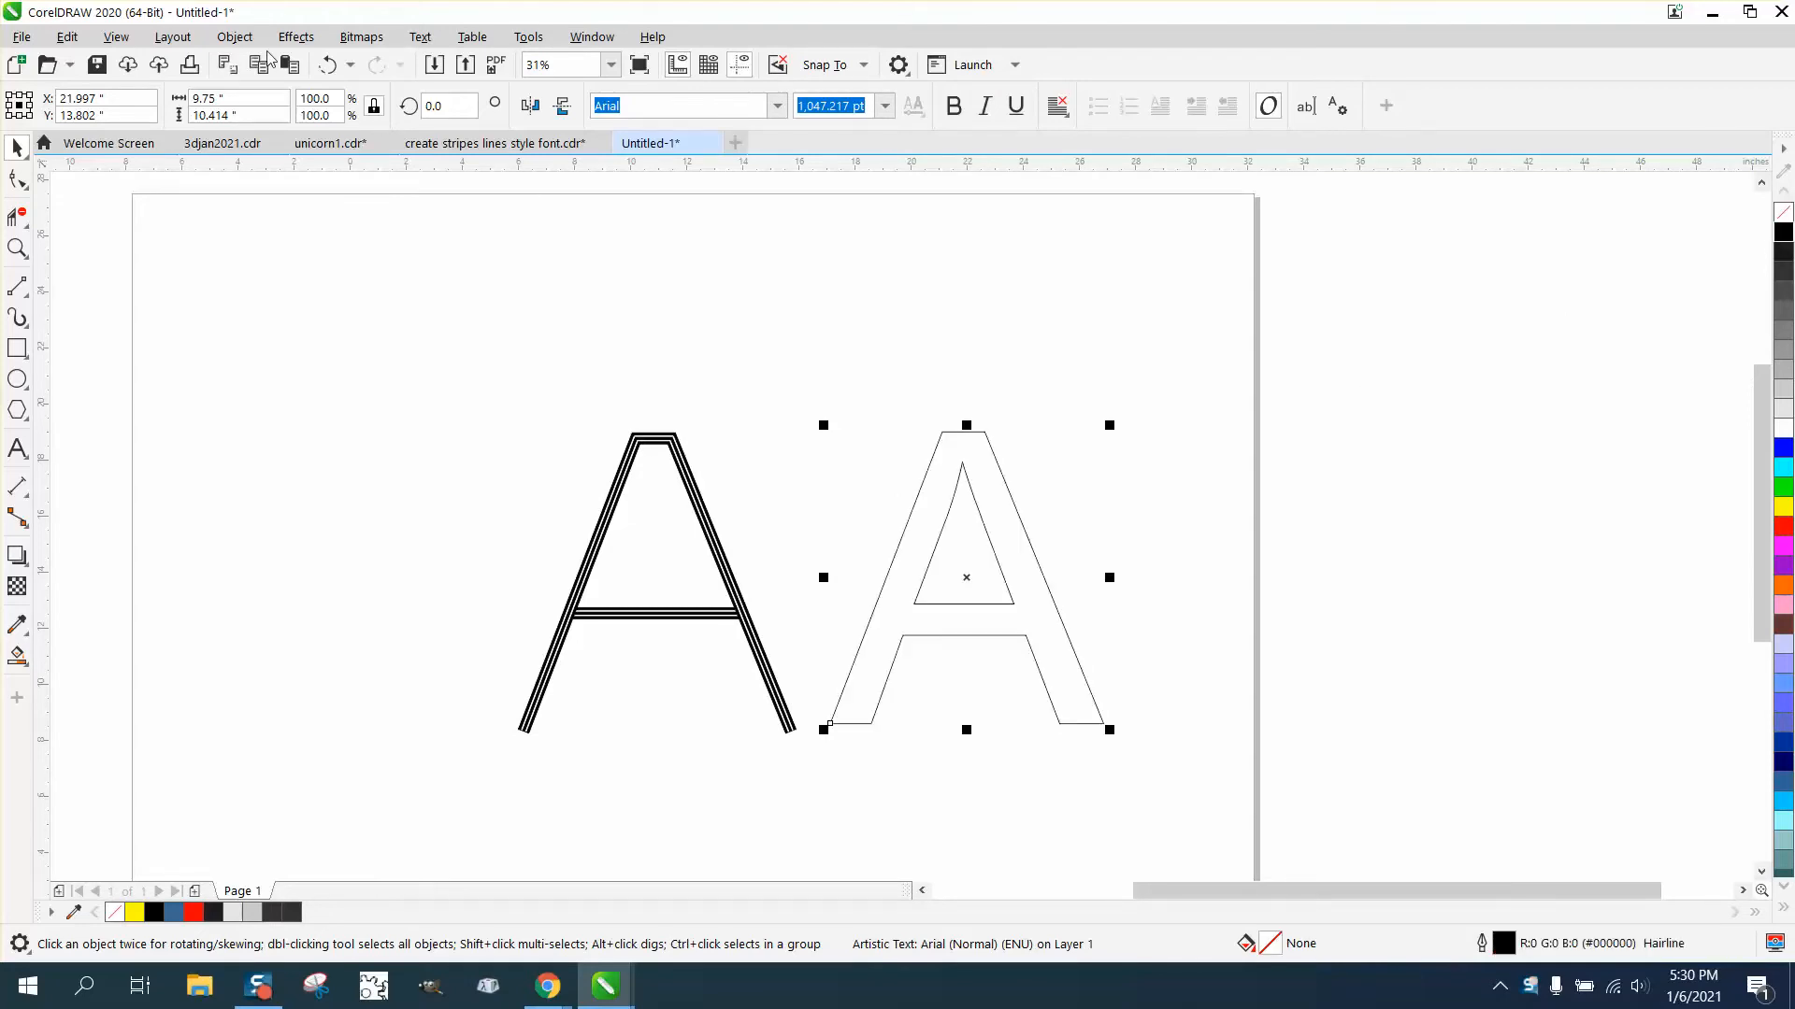
- Convert the outlined letter A to curves
{"action": "left_click", "coordinate": [235, 36]}
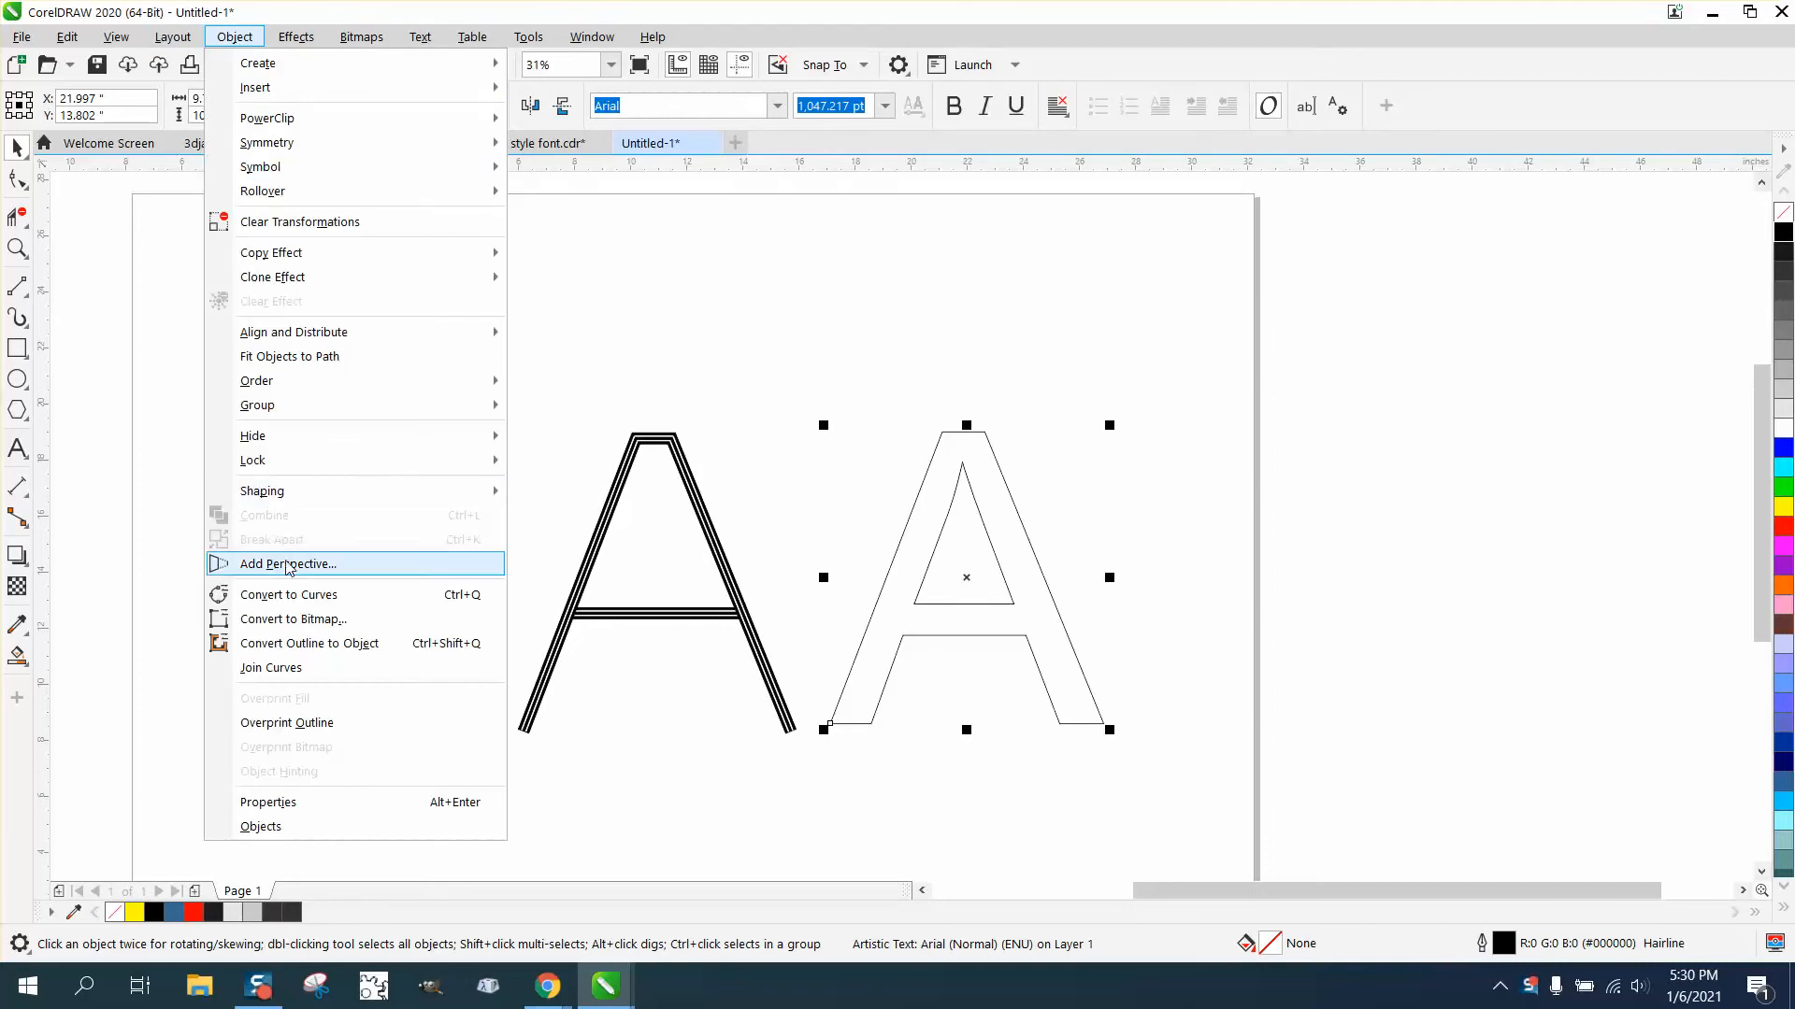
{"action": "left_click", "coordinate": [295, 599]}
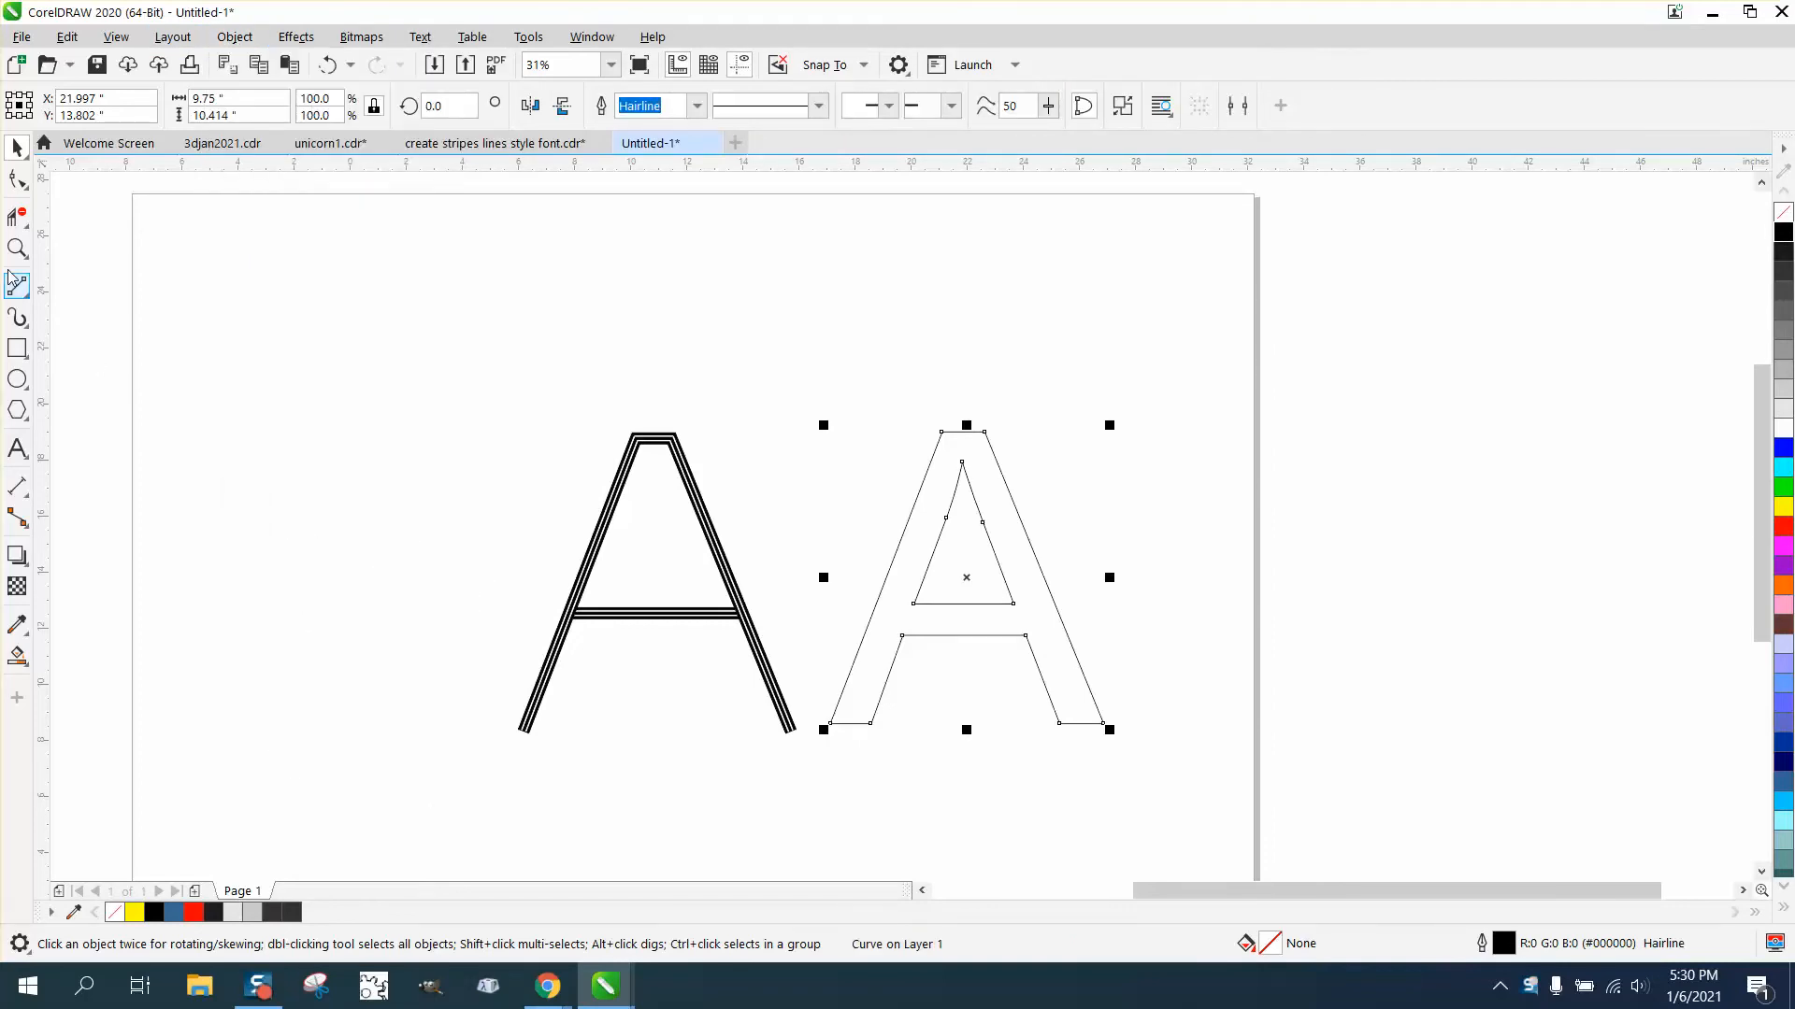
{"action": "key", "text": "z"}
{"action": "left_click_drag", "start_coordinate": [738, 378], "coordinate": [1278, 790]}
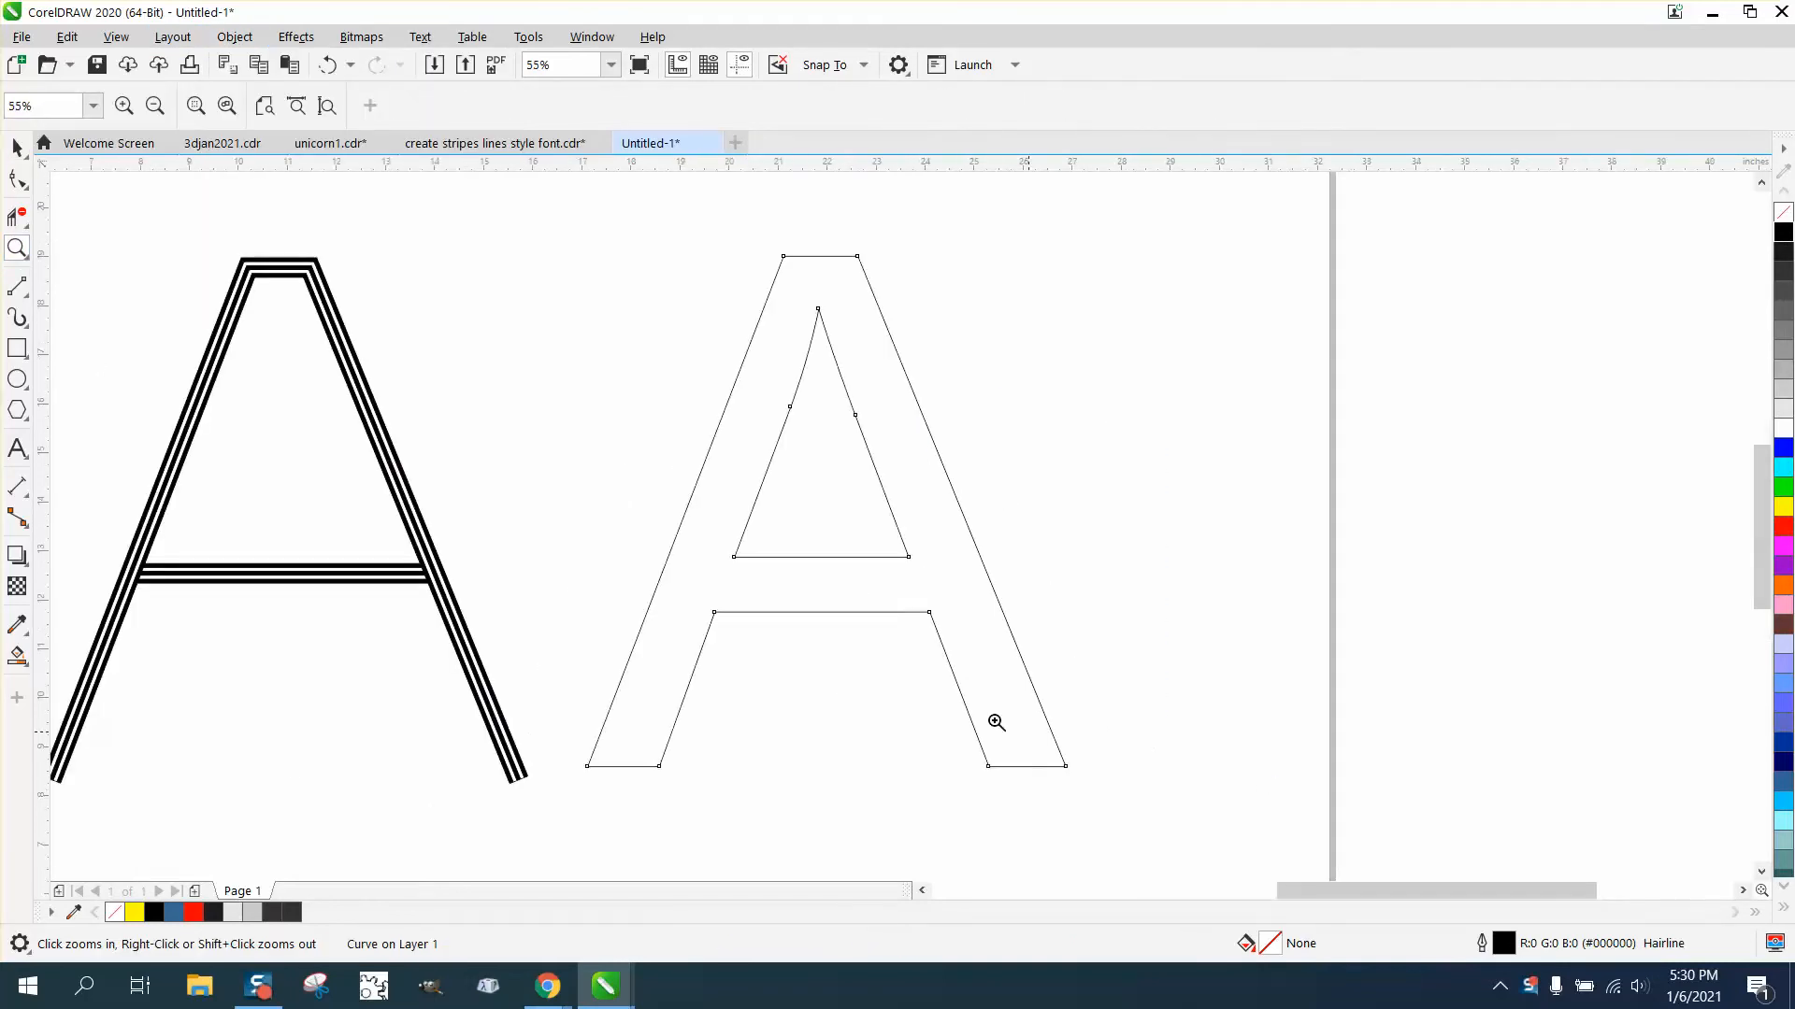
{"action": "right_click", "coordinate": [622, 580]}
- Break apart the nodes at the bottom corners of both legs of the letter
{"action": "left_click", "coordinate": [17, 178]}
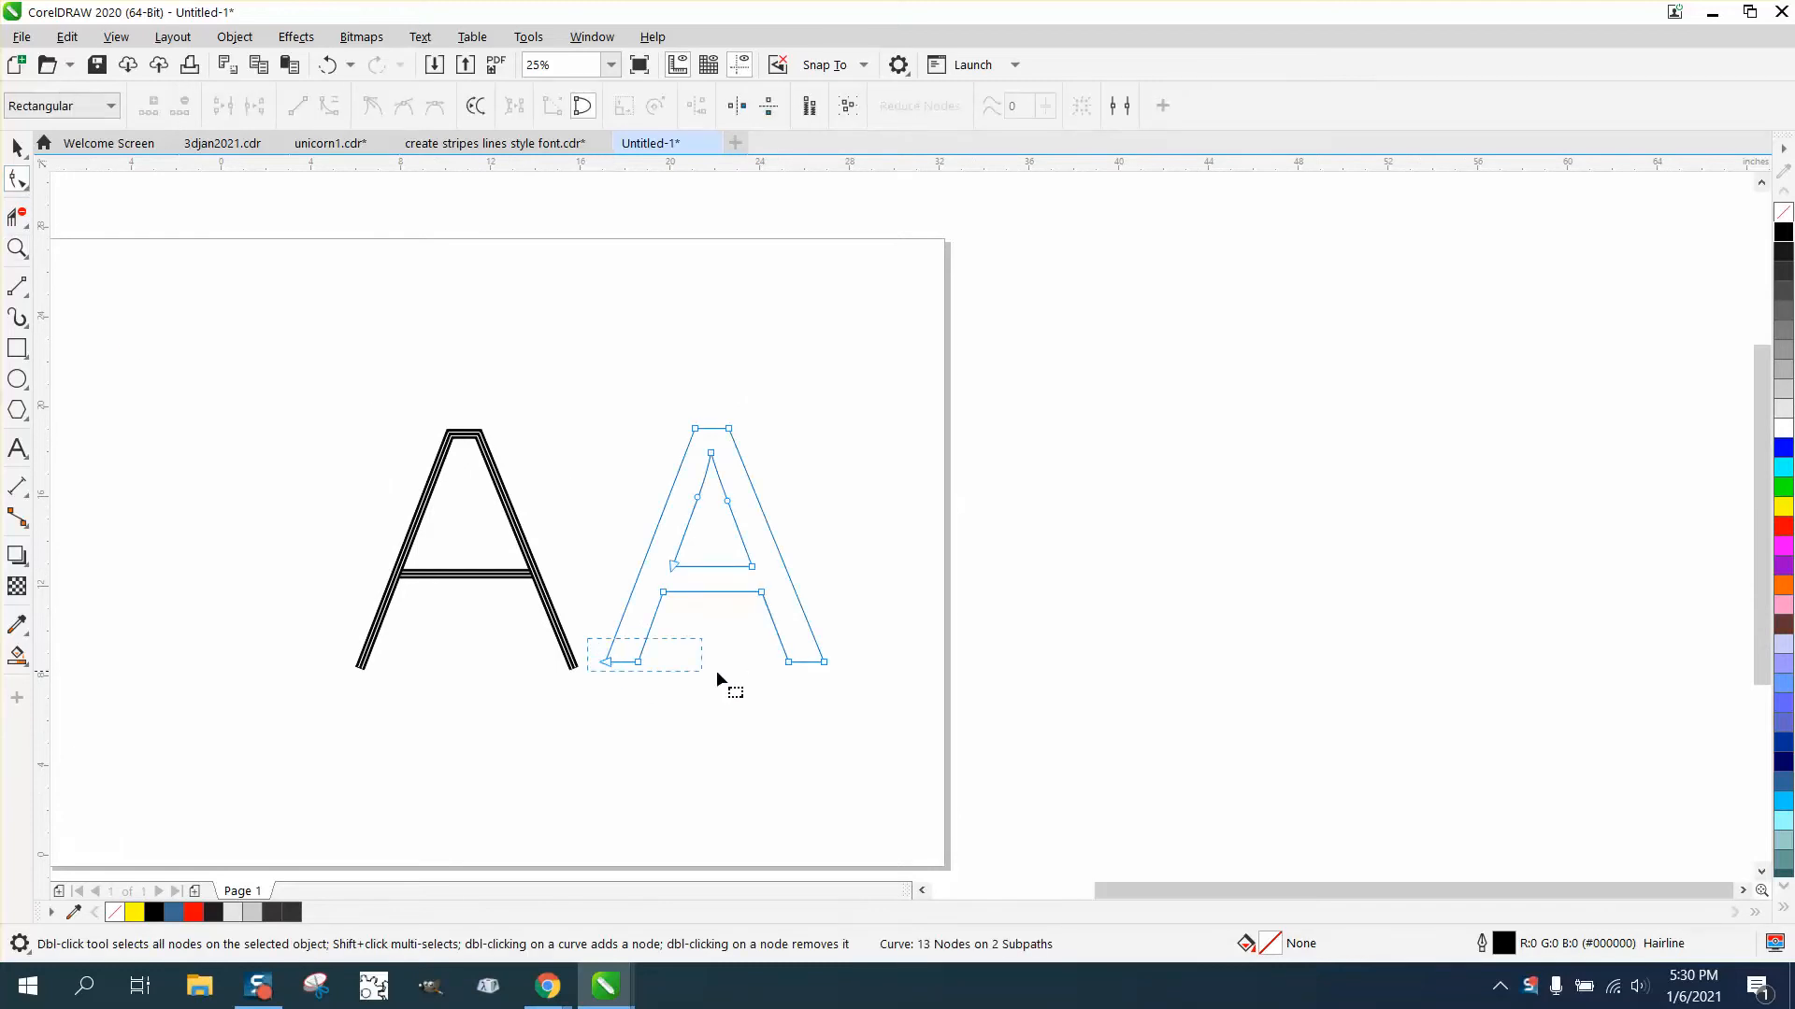
{"action": "left_click_drag", "start_coordinate": [716, 670], "coordinate": [854, 680]}
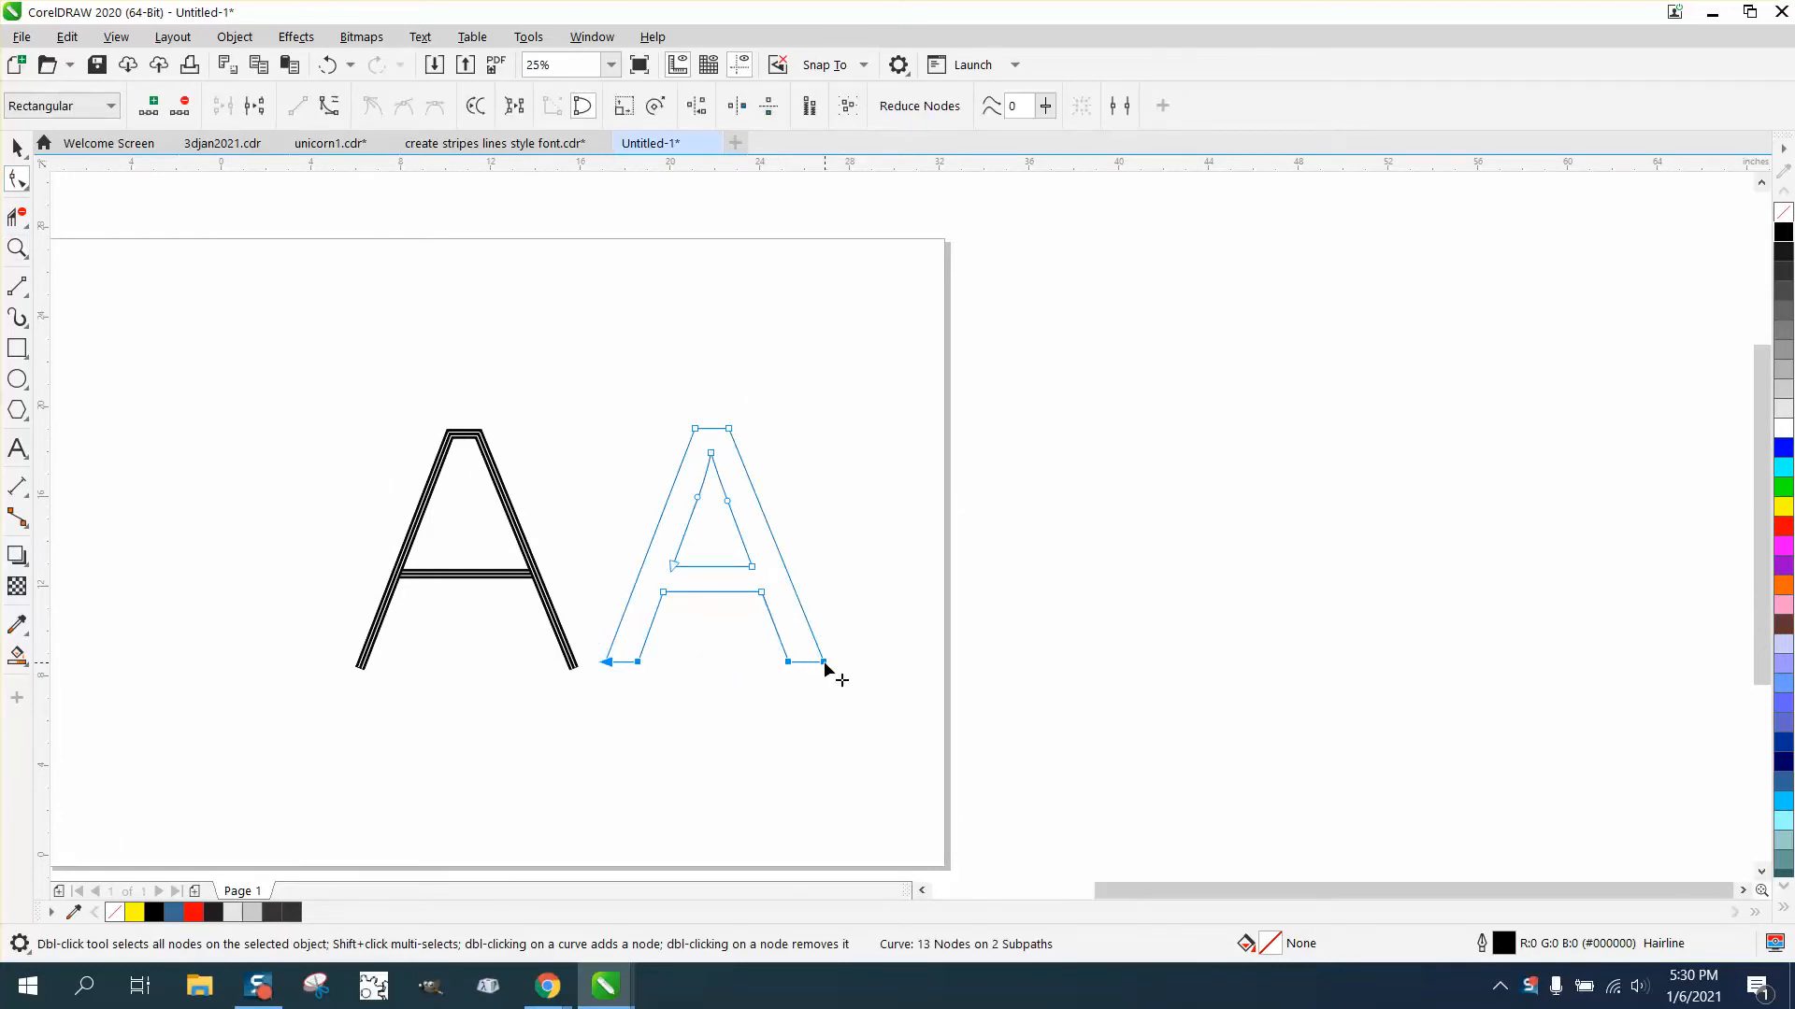
{"action": "right_click", "coordinate": [823, 660]}
{"action": "left_click", "coordinate": [905, 365]}
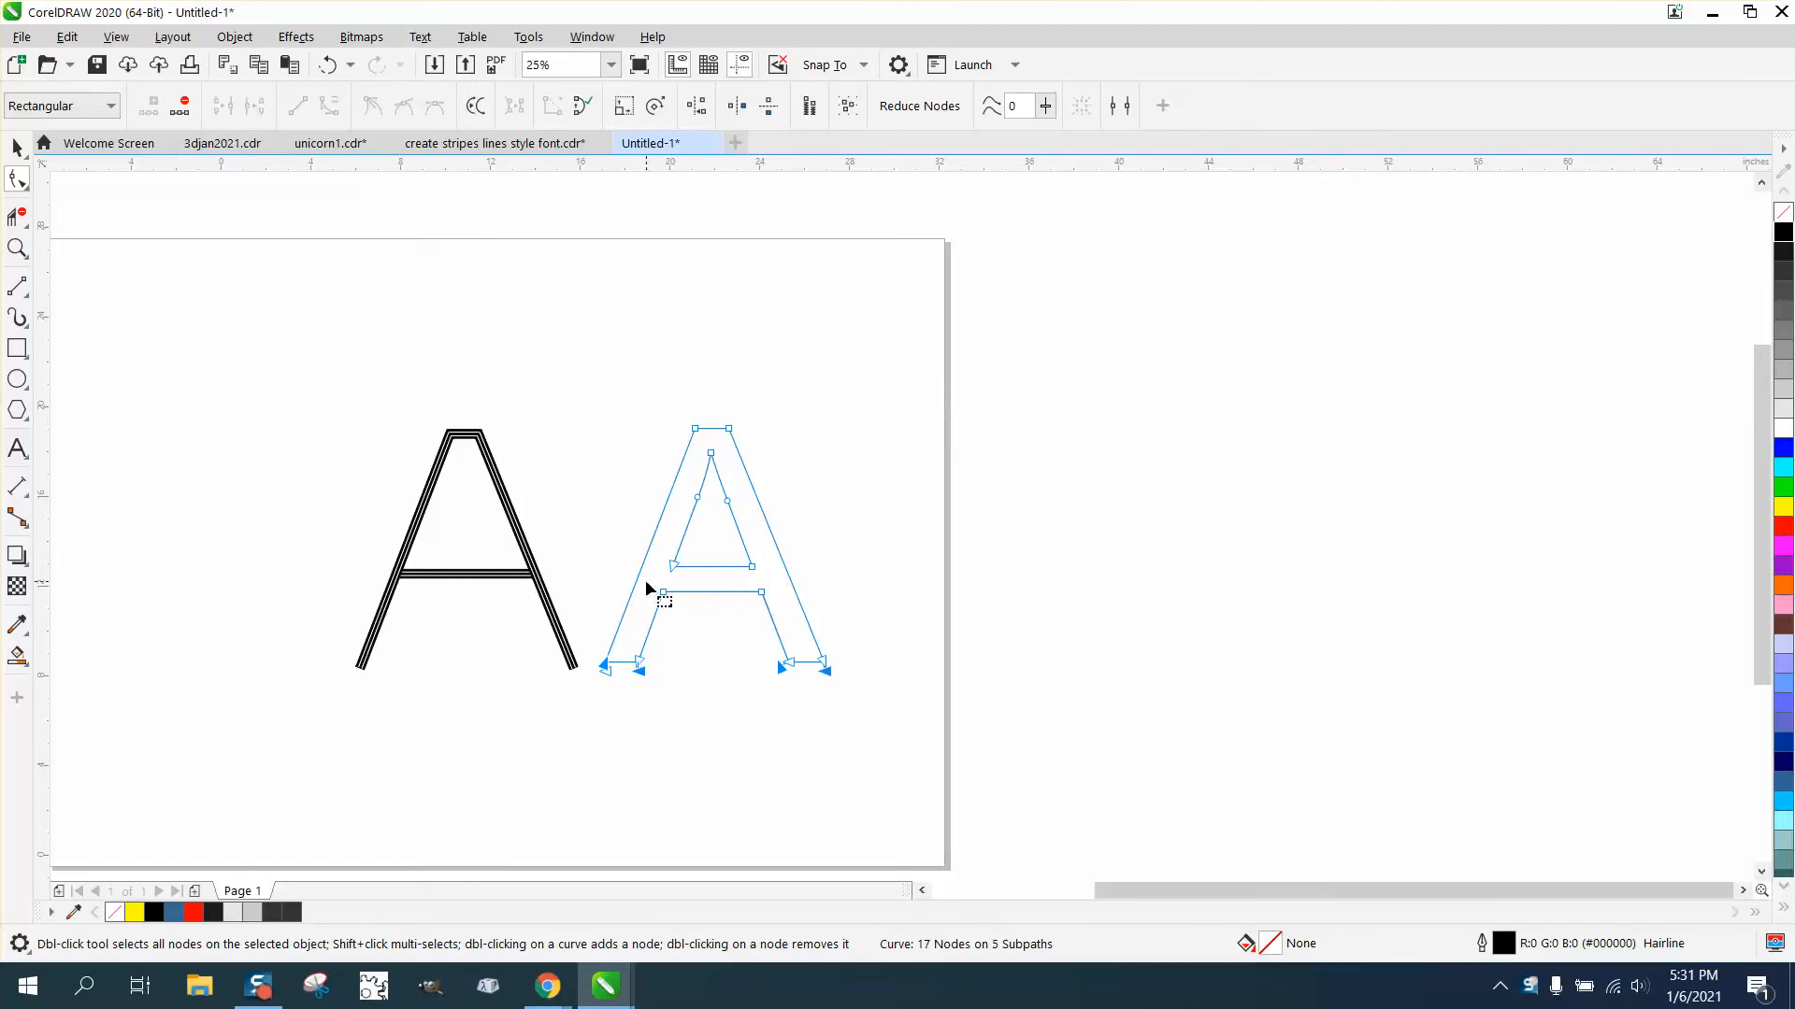
- Break apart the nodes at both ends of the crossbar
{"action": "left_click_drag", "start_coordinate": [647, 588], "coordinate": [785, 620]}
{"action": "right_click", "coordinate": [761, 593]}
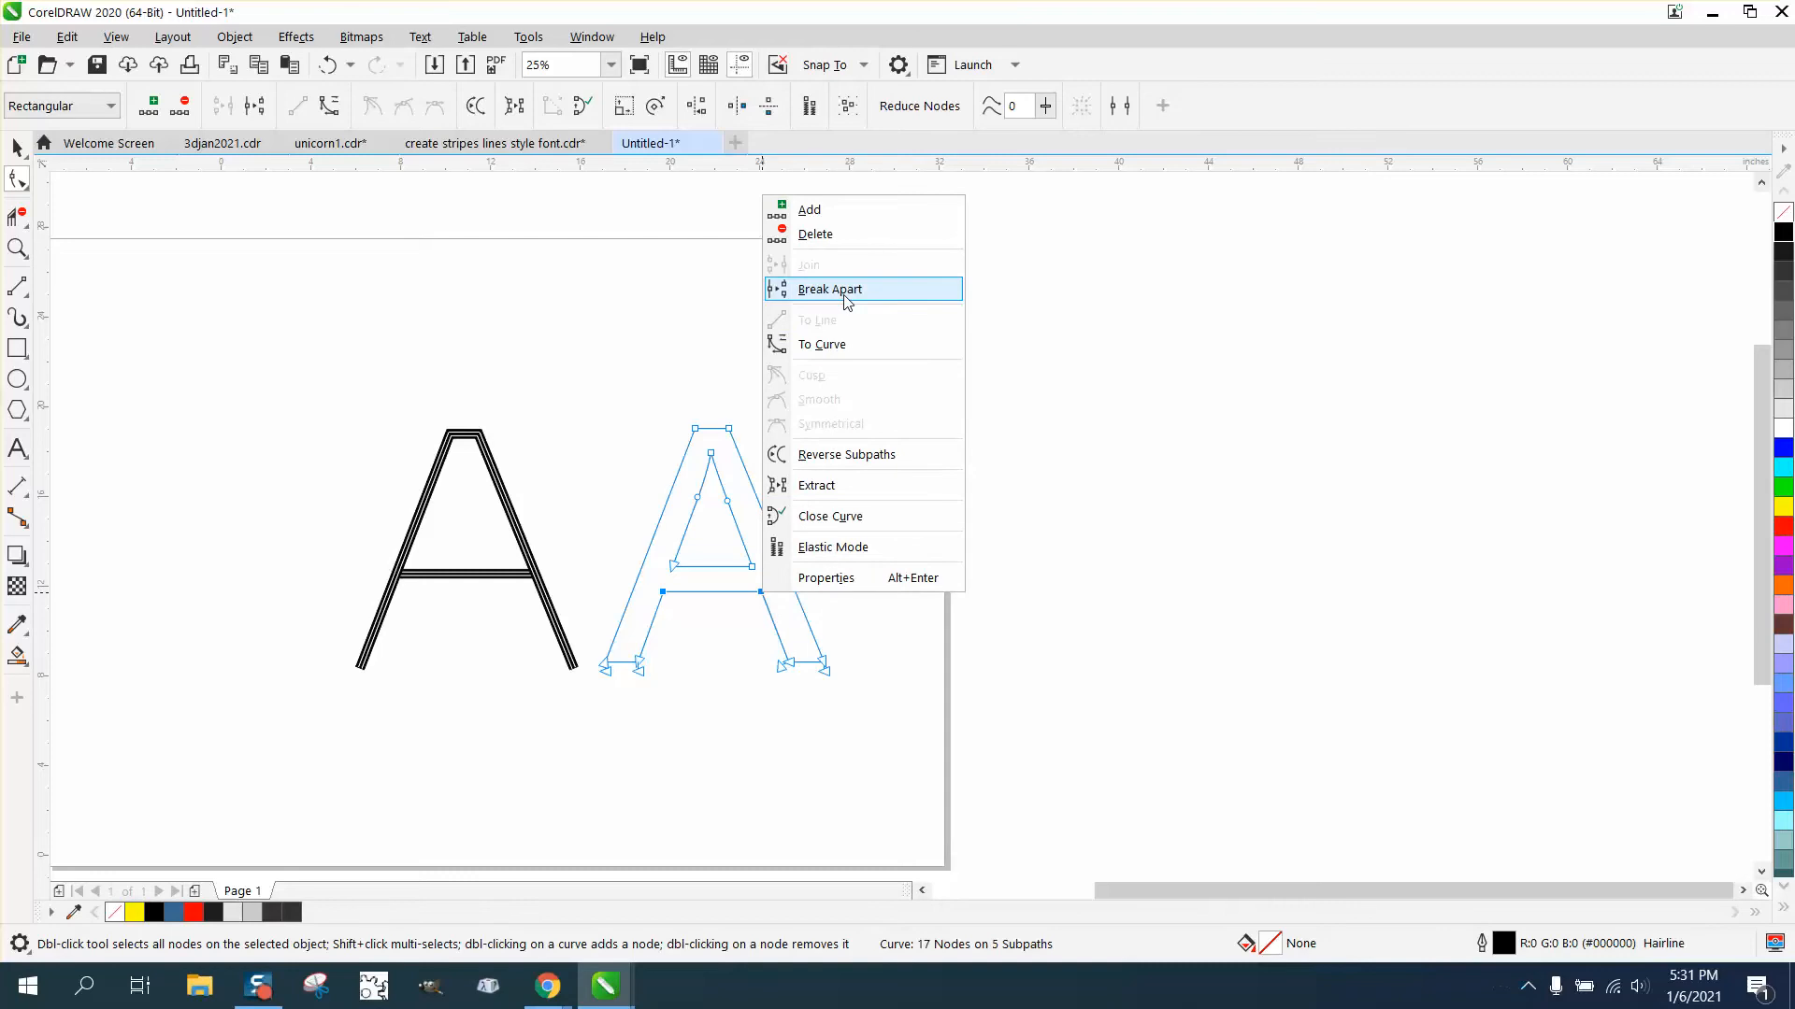
{"action": "left_click", "coordinate": [804, 291]}
- Try deleting the letter's top segments with the Virtual Segment Delete tool, then undo it
{"action": "left_click", "coordinate": [16, 146]}
{"action": "left_click", "coordinate": [521, 484]}
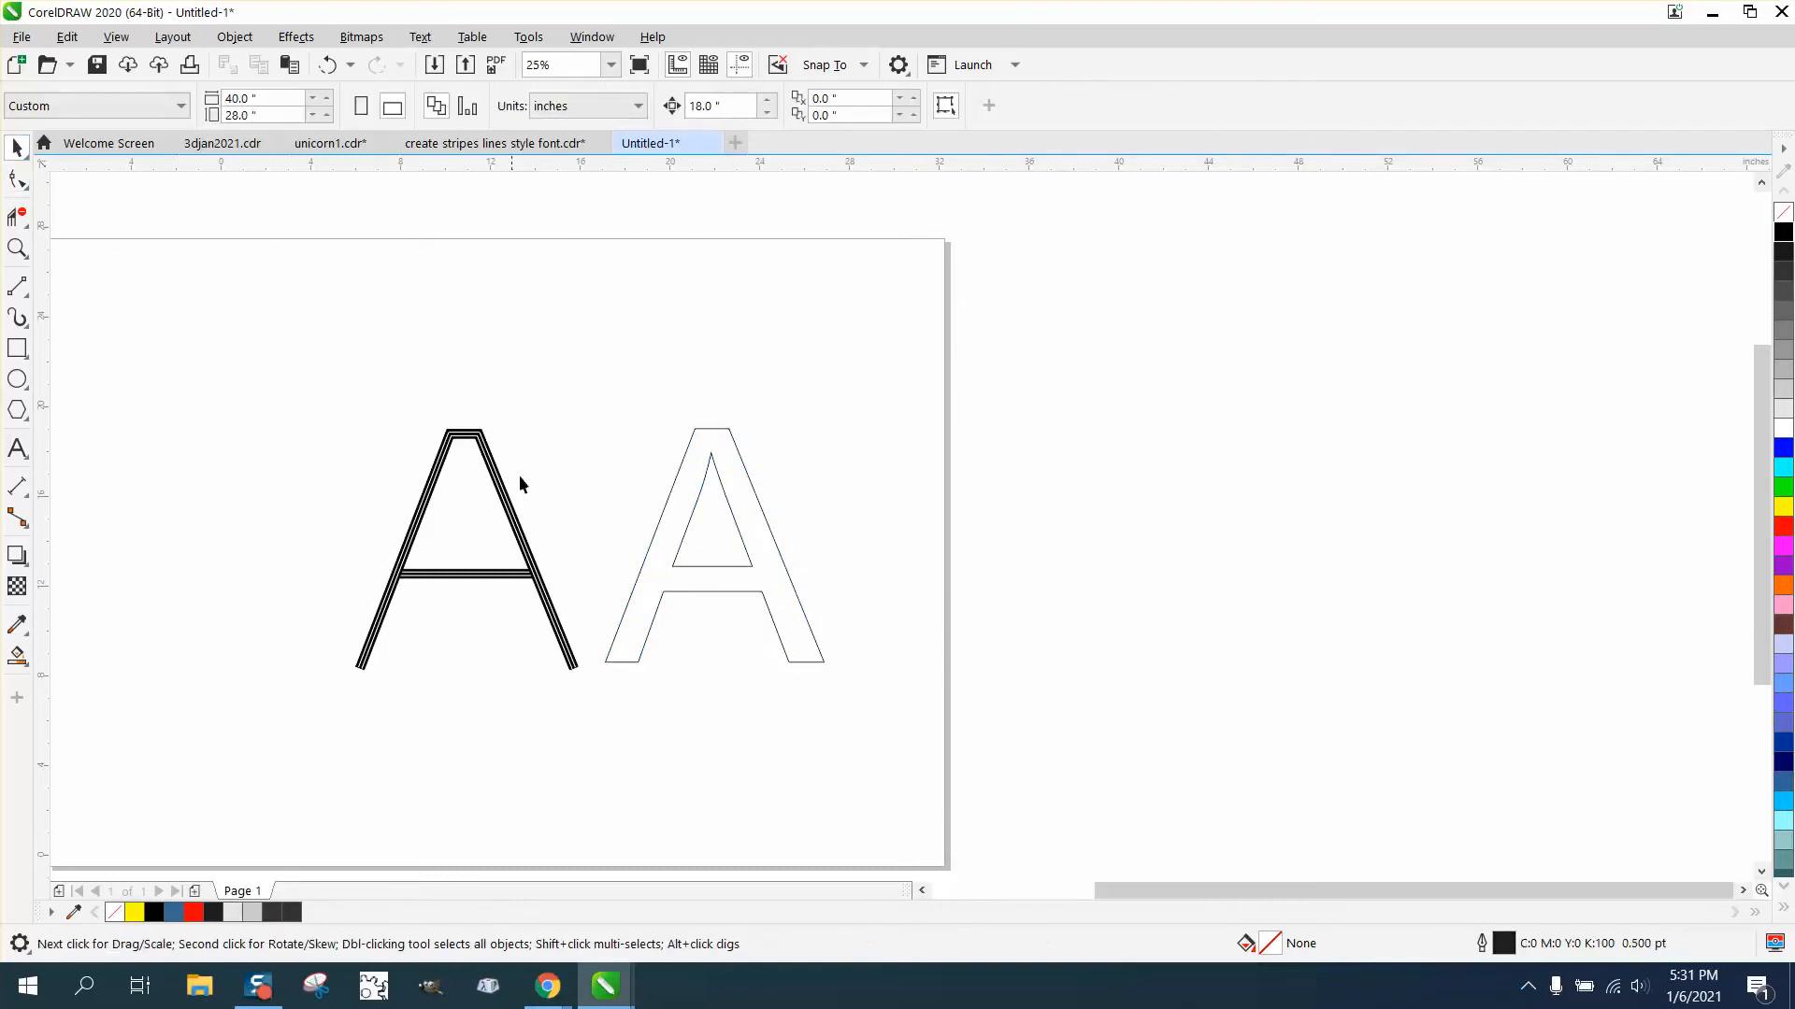
{"action": "left_click", "coordinate": [715, 591]}
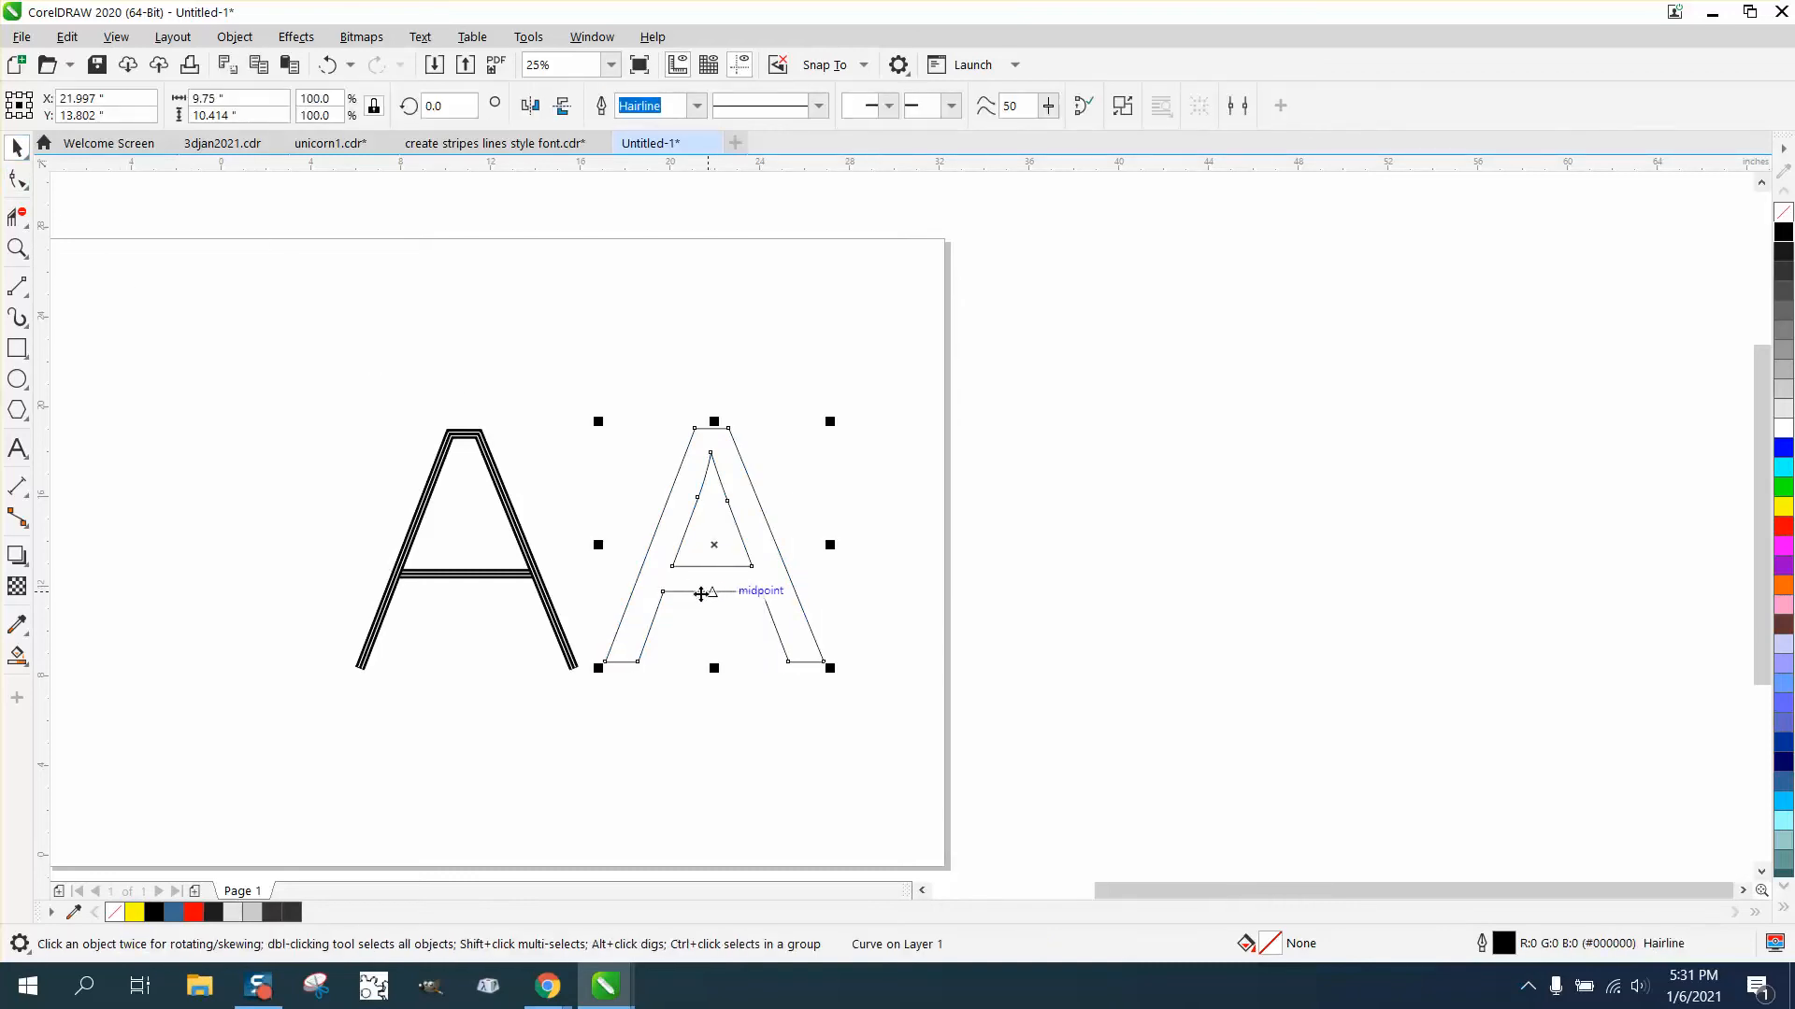
{"action": "left_click", "coordinate": [17, 179]}
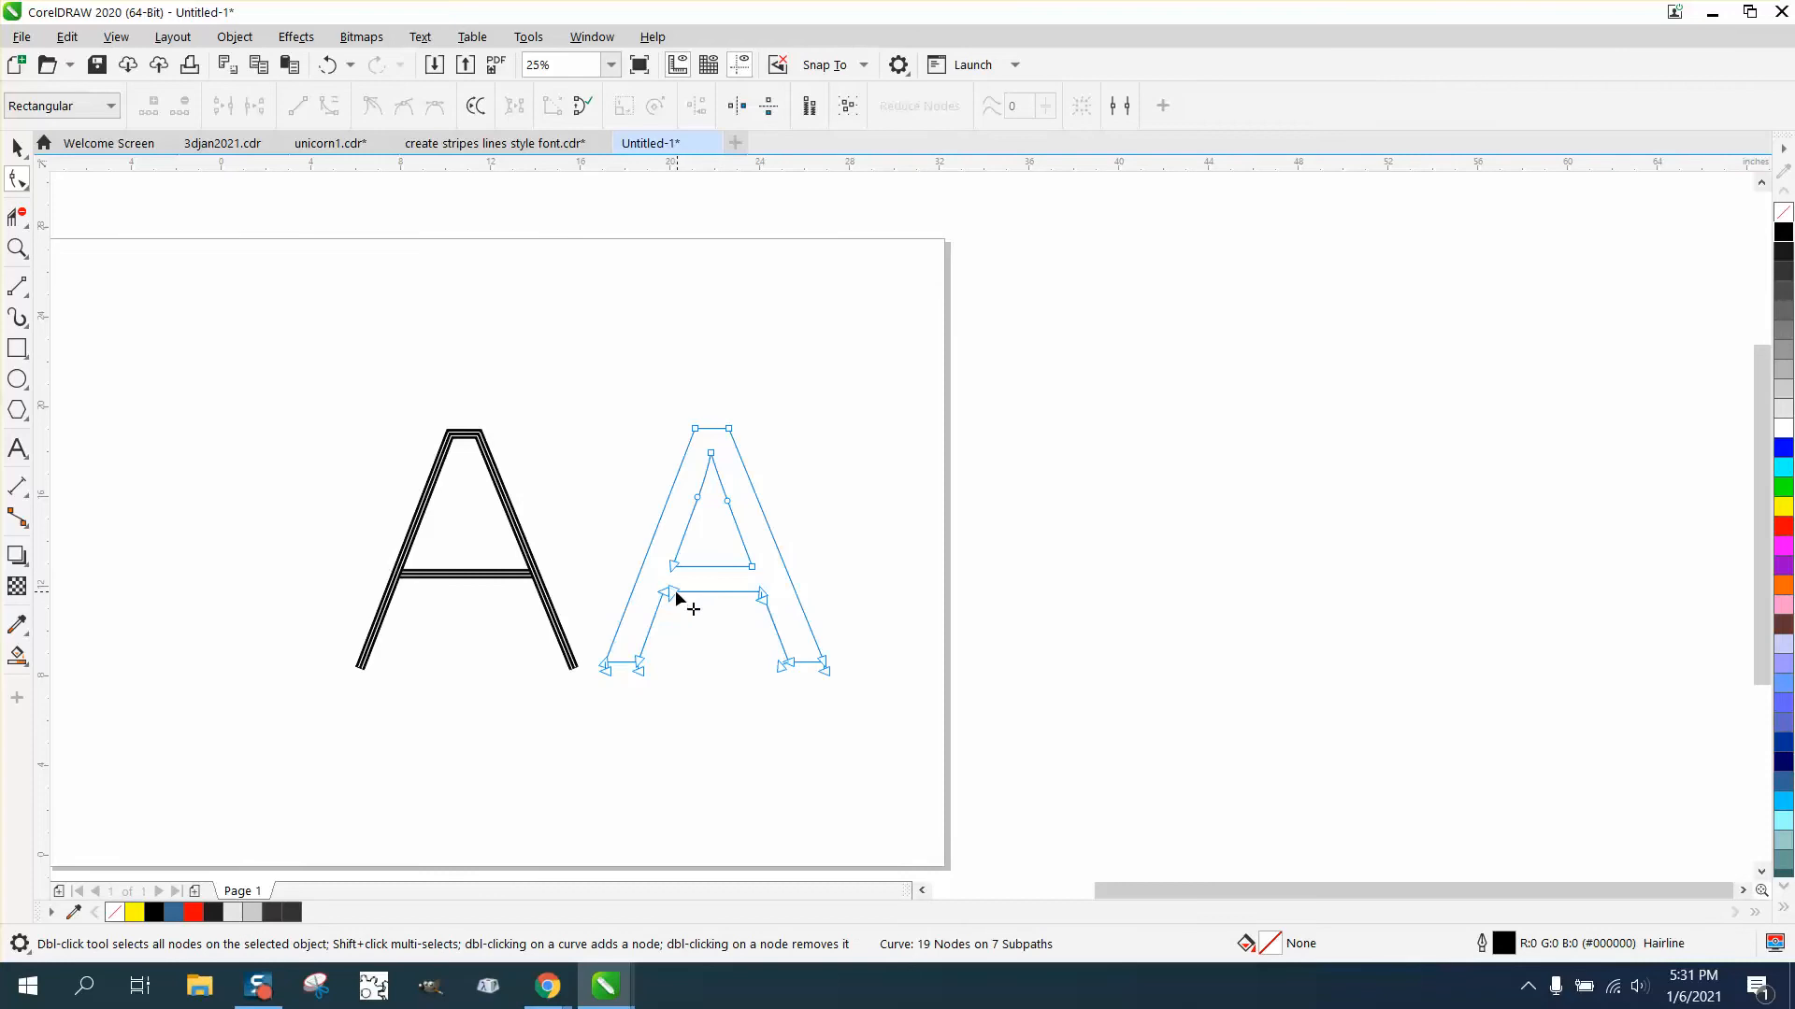
{"action": "left_click", "coordinate": [17, 217]}
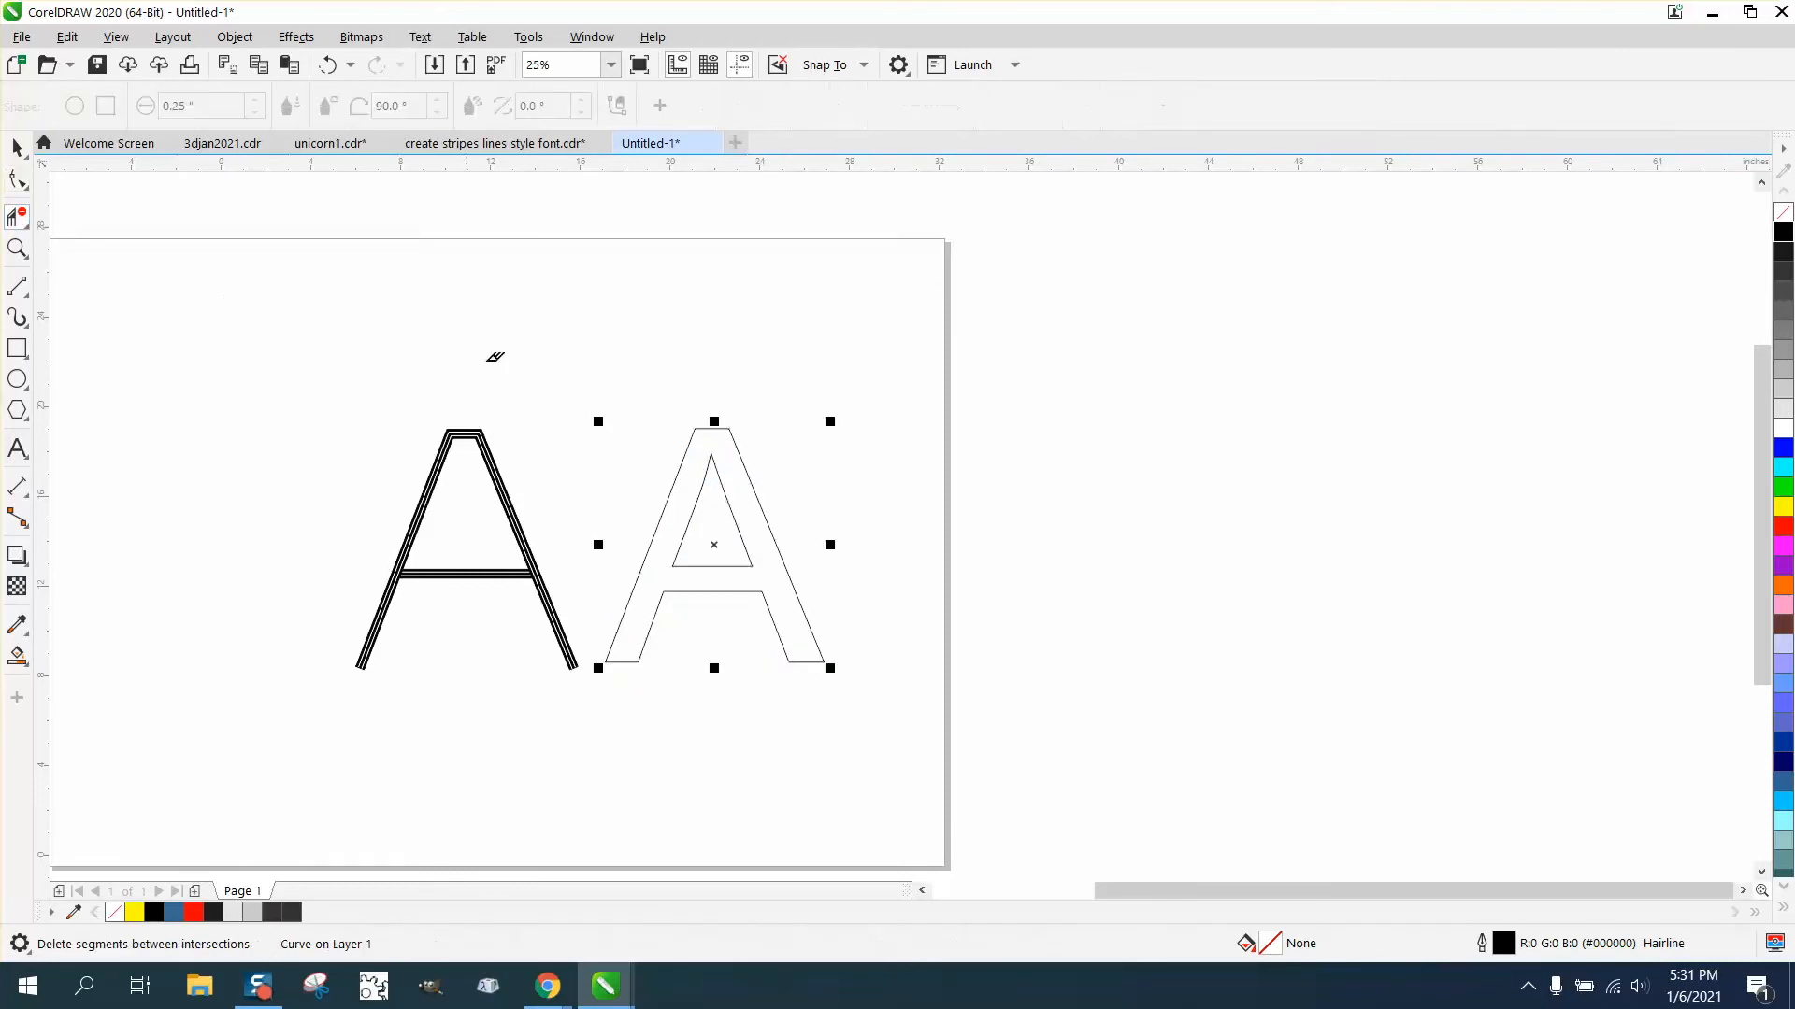
{"action": "left_click_drag", "start_coordinate": [592, 412], "coordinate": [796, 507]}
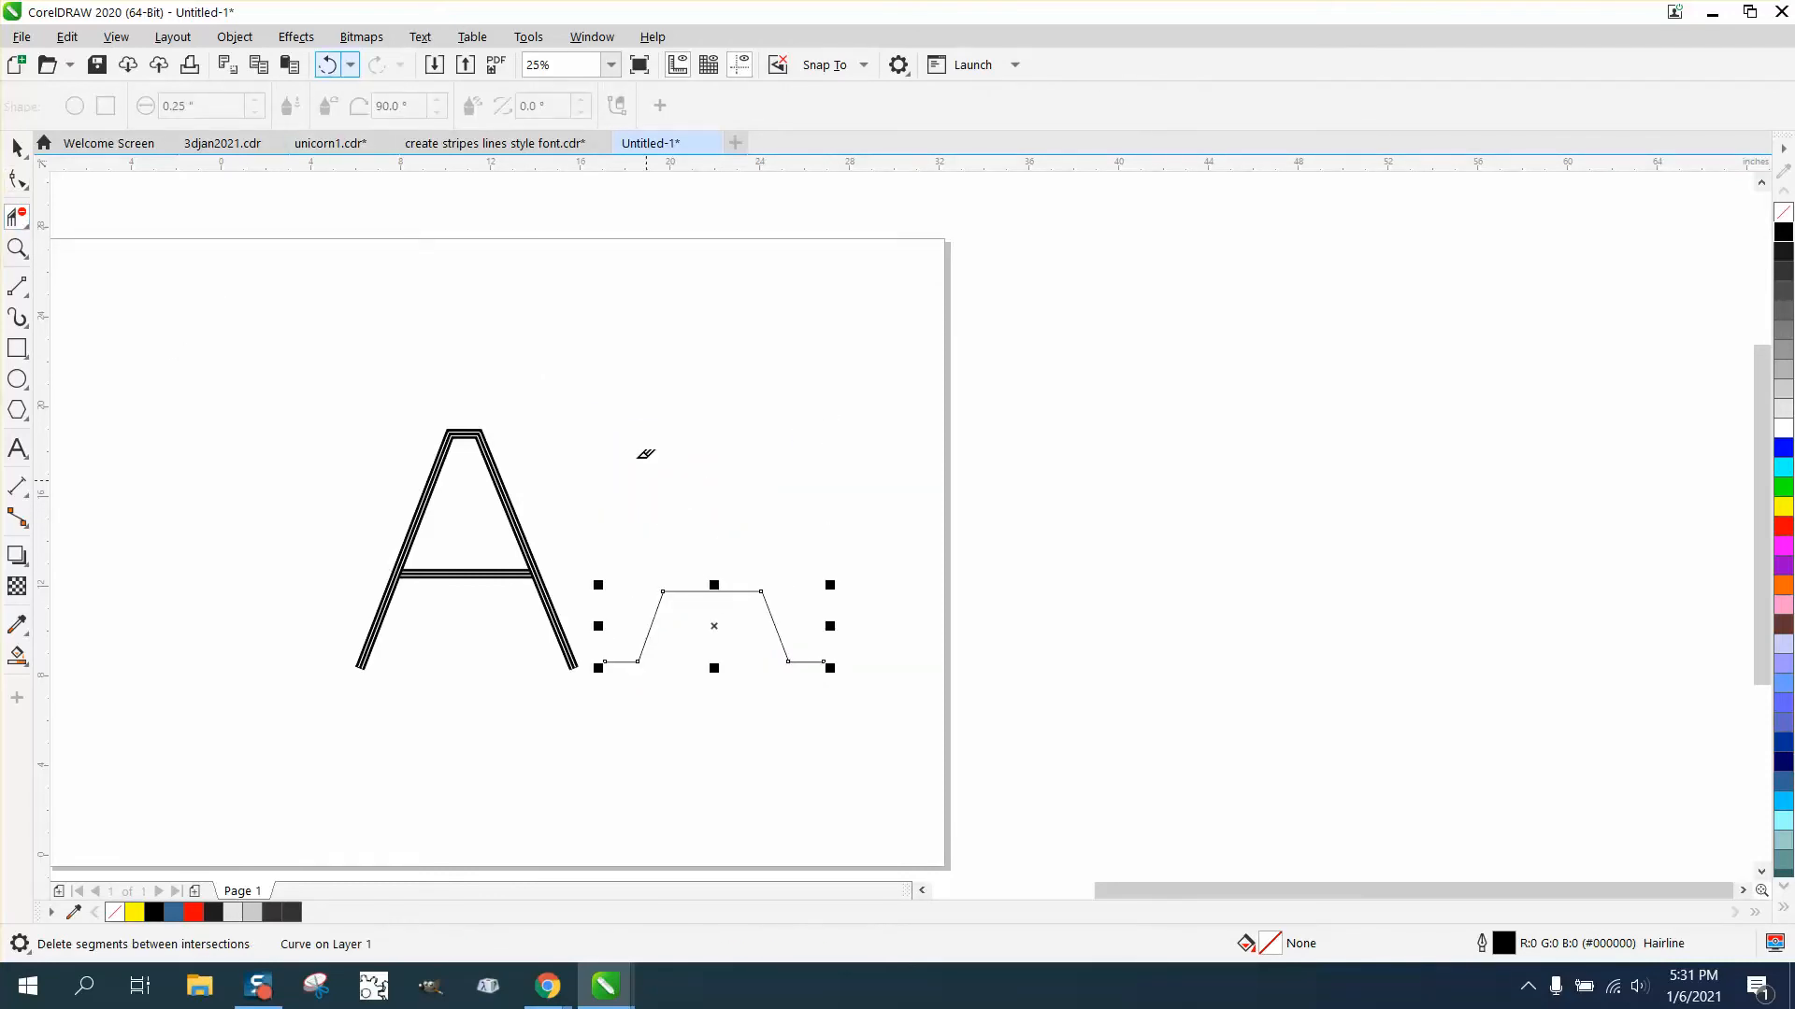
{"action": "left_click", "coordinate": [319, 67]}
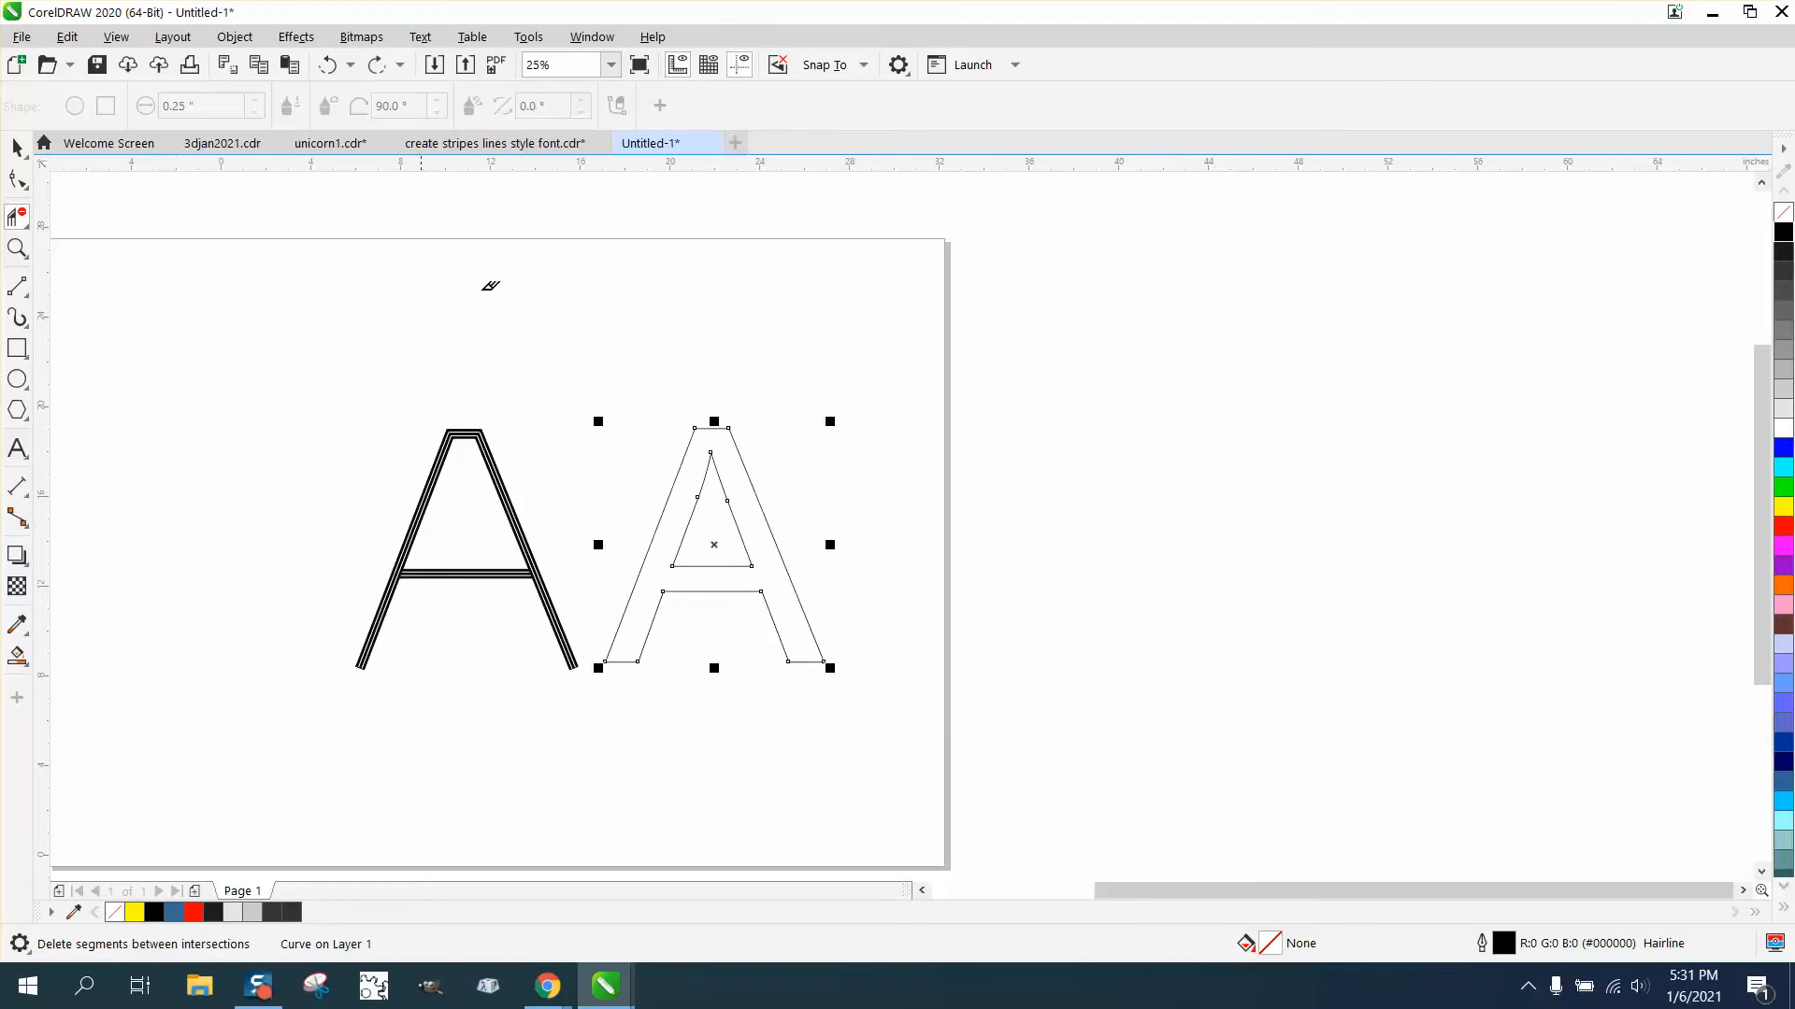
- Delete the inner triangle and the leg segments below the crossbar with Virtual Segment Delete
{"action": "left_click", "coordinate": [658, 615]}
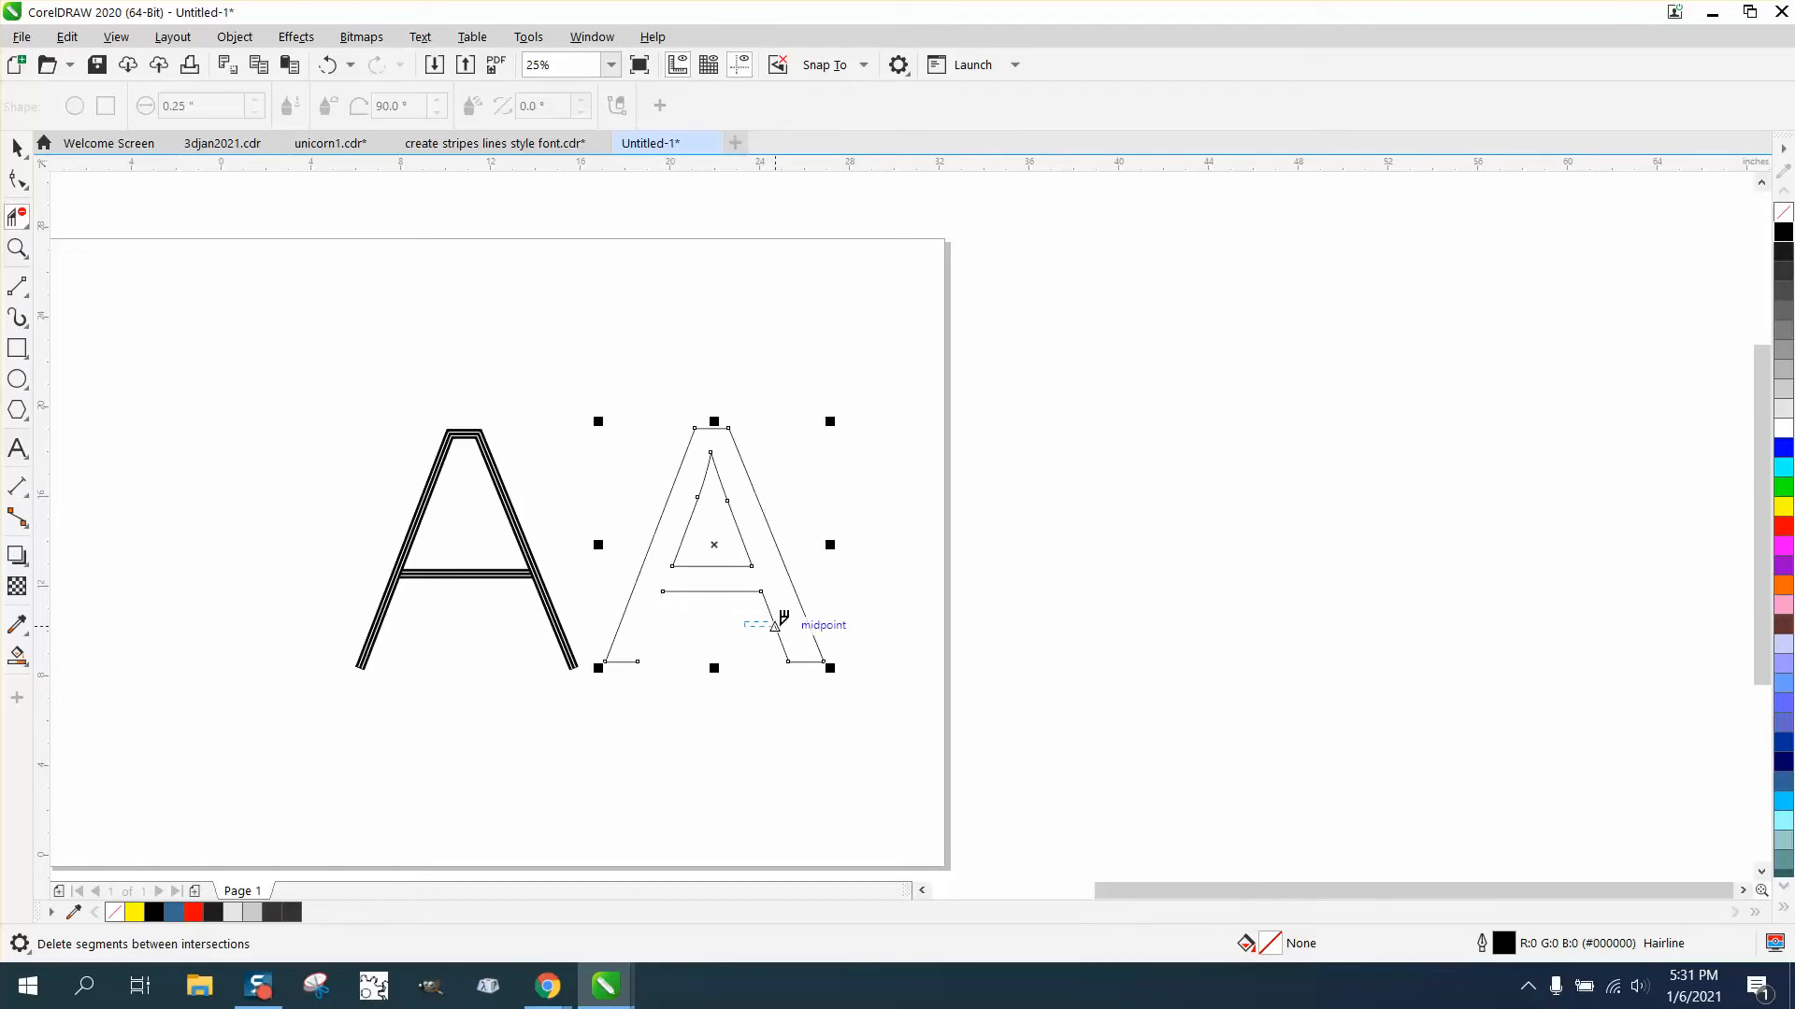
{"action": "left_click_drag", "start_coordinate": [744, 621], "coordinate": [791, 678]}
{"action": "left_click", "coordinate": [633, 662]}
{"action": "left_click", "coordinate": [734, 519]}
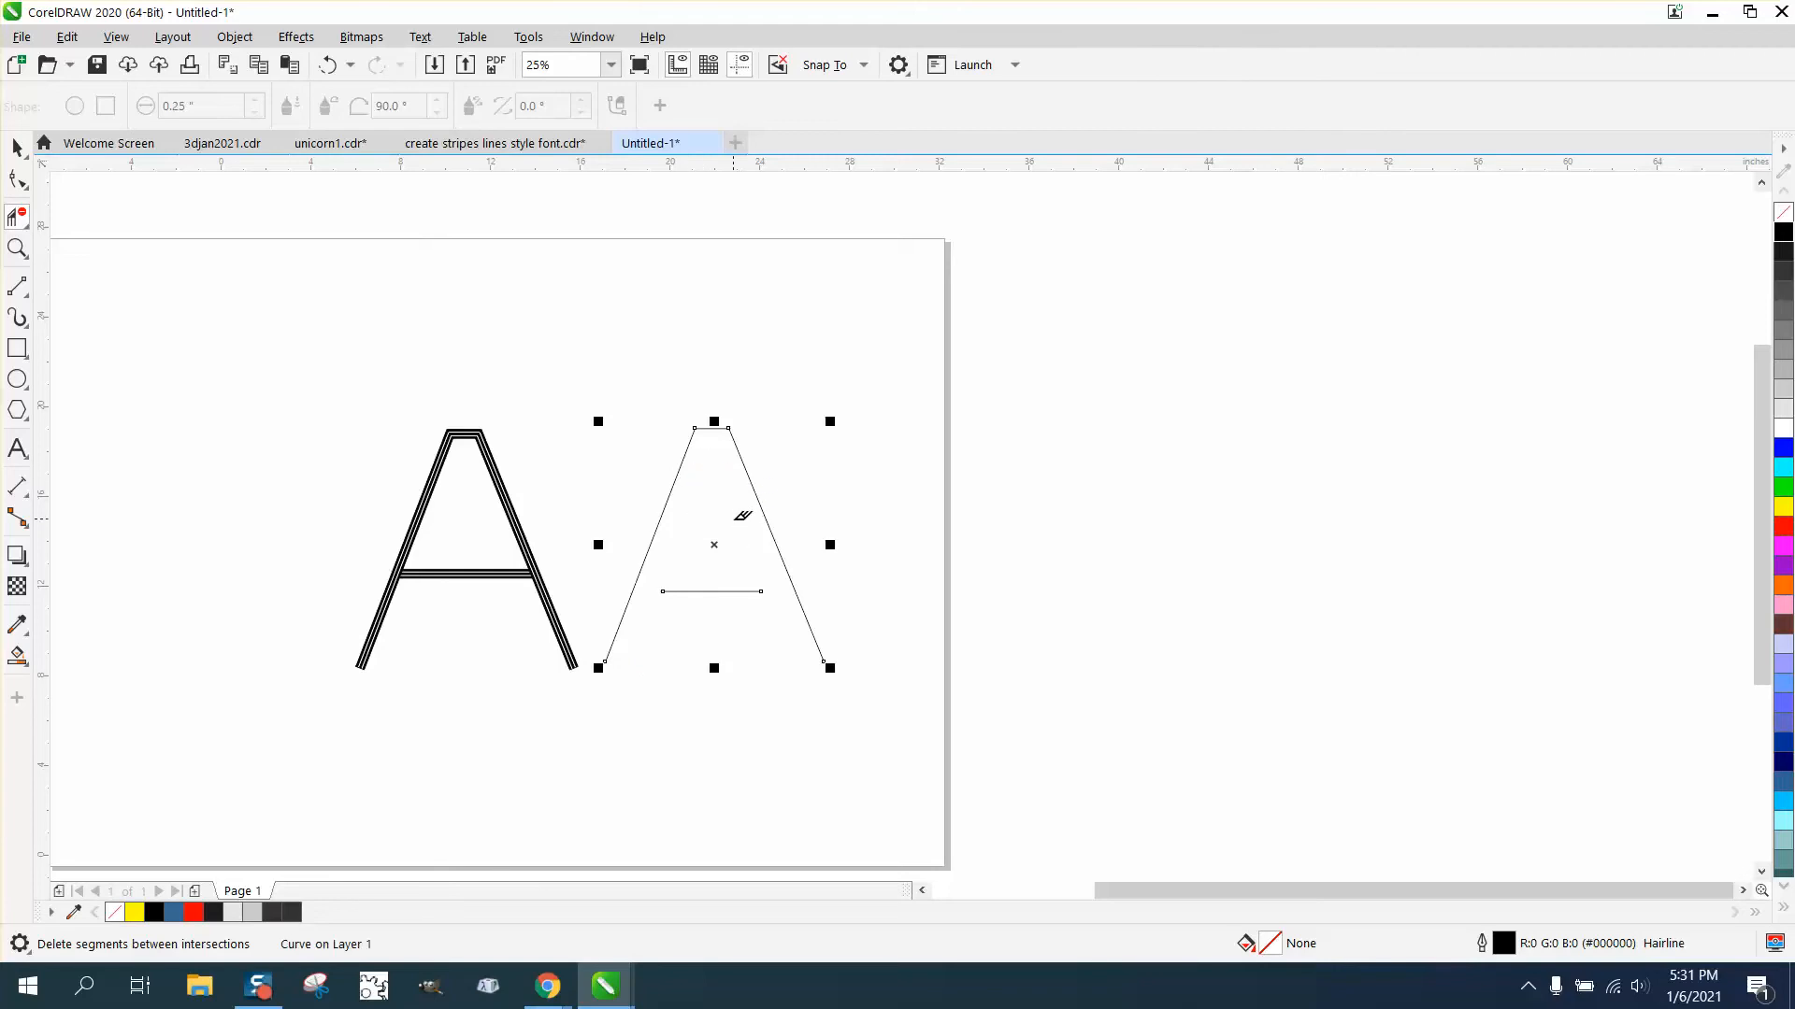
- Select the remaining letter outline and move it to the right of the first A
{"action": "left_click", "coordinate": [17, 147]}
{"action": "left_click", "coordinate": [781, 389]}
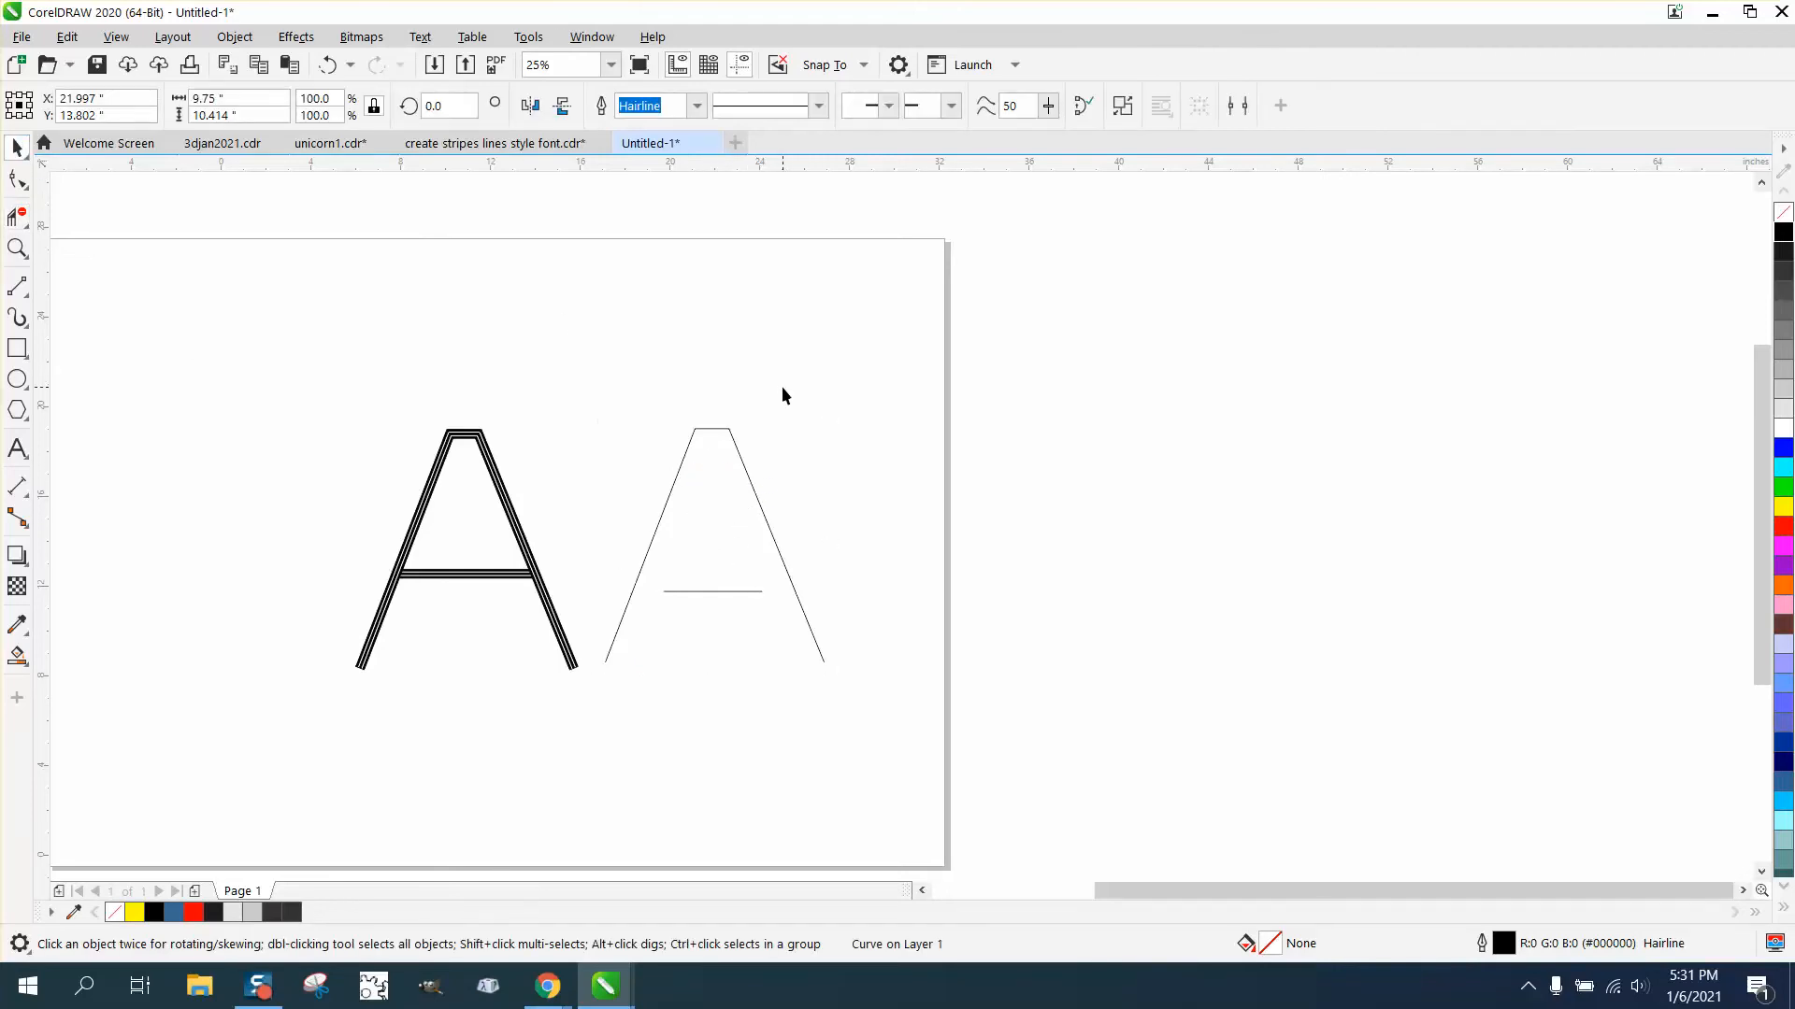
{"action": "left_click", "coordinate": [741, 468]}
{"action": "left_click", "coordinate": [805, 541]}
{"action": "left_click", "coordinate": [718, 591]}
{"action": "key", "text": "Right"}
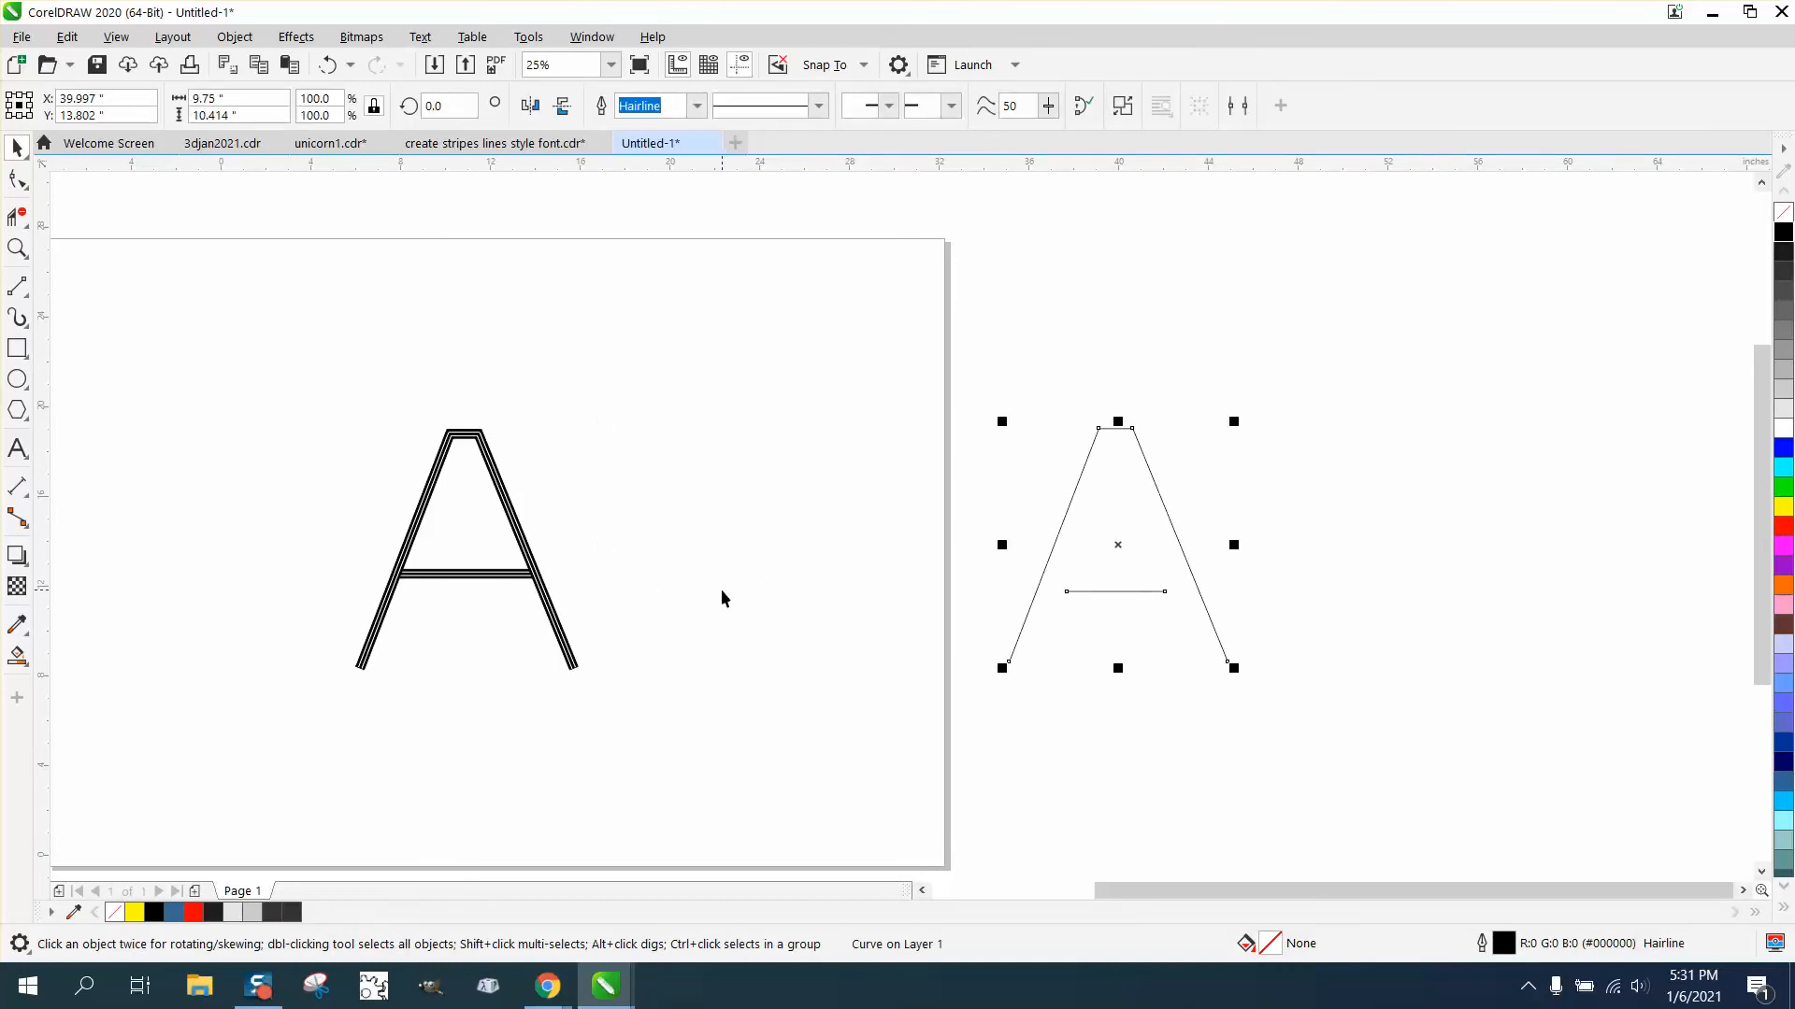
- Break the letter curve apart into separate pieces
{"action": "left_click", "coordinate": [1467, 650]}
{"action": "left_click", "coordinate": [1159, 590]}
{"action": "left_click", "coordinate": [233, 37]}
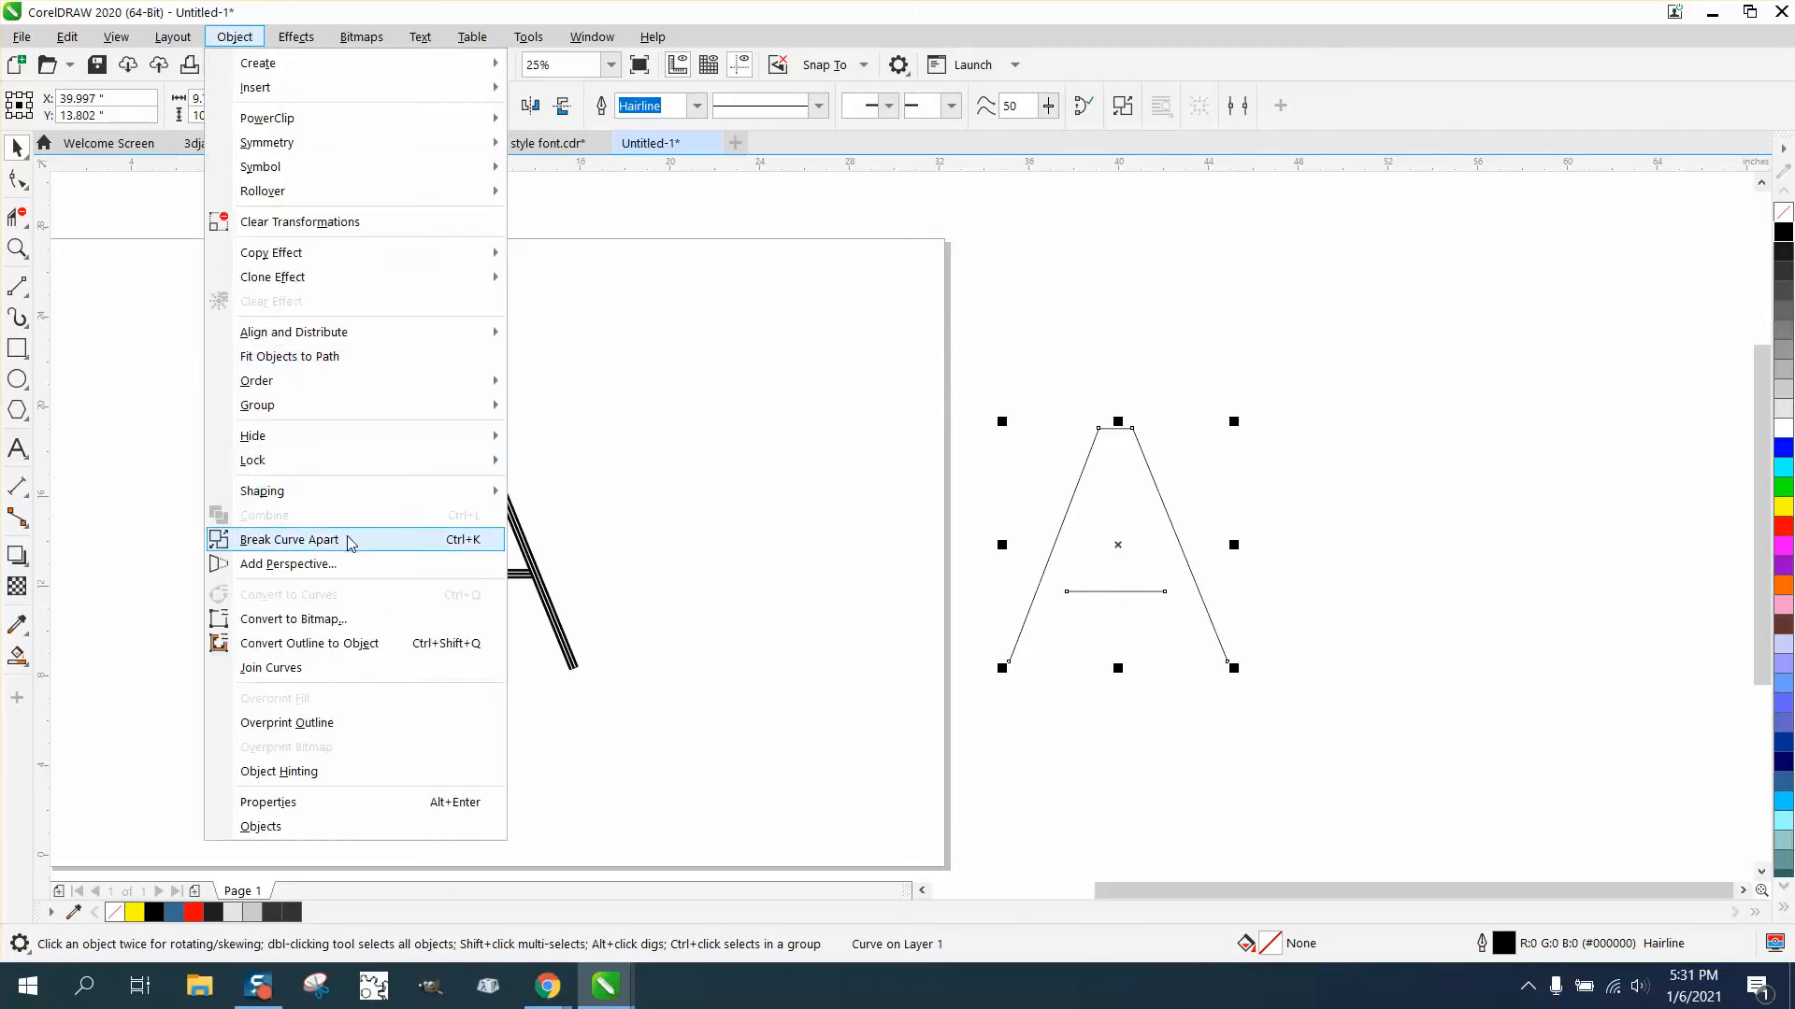
{"action": "left_click", "coordinate": [351, 537]}
- Move the crossbar line away to the right of the letter
{"action": "left_click", "coordinate": [521, 419]}
{"action": "left_click", "coordinate": [1101, 592]}
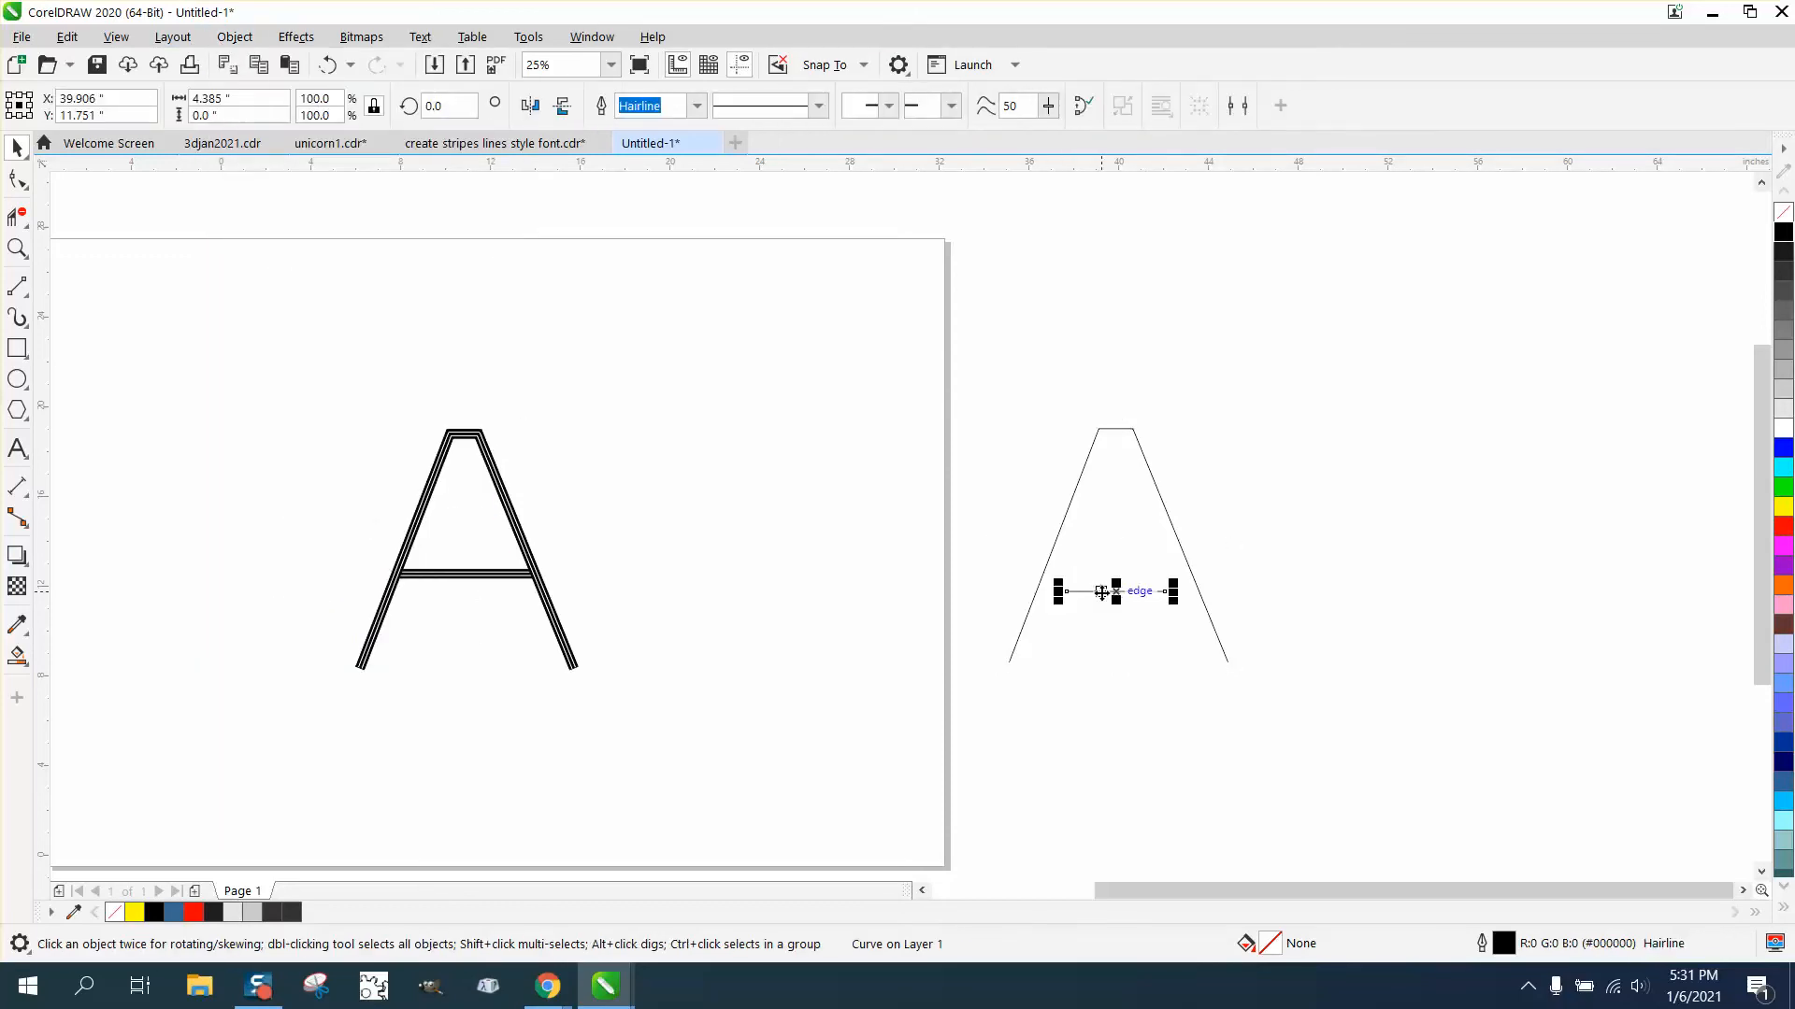
{"action": "key", "text": "Right"}
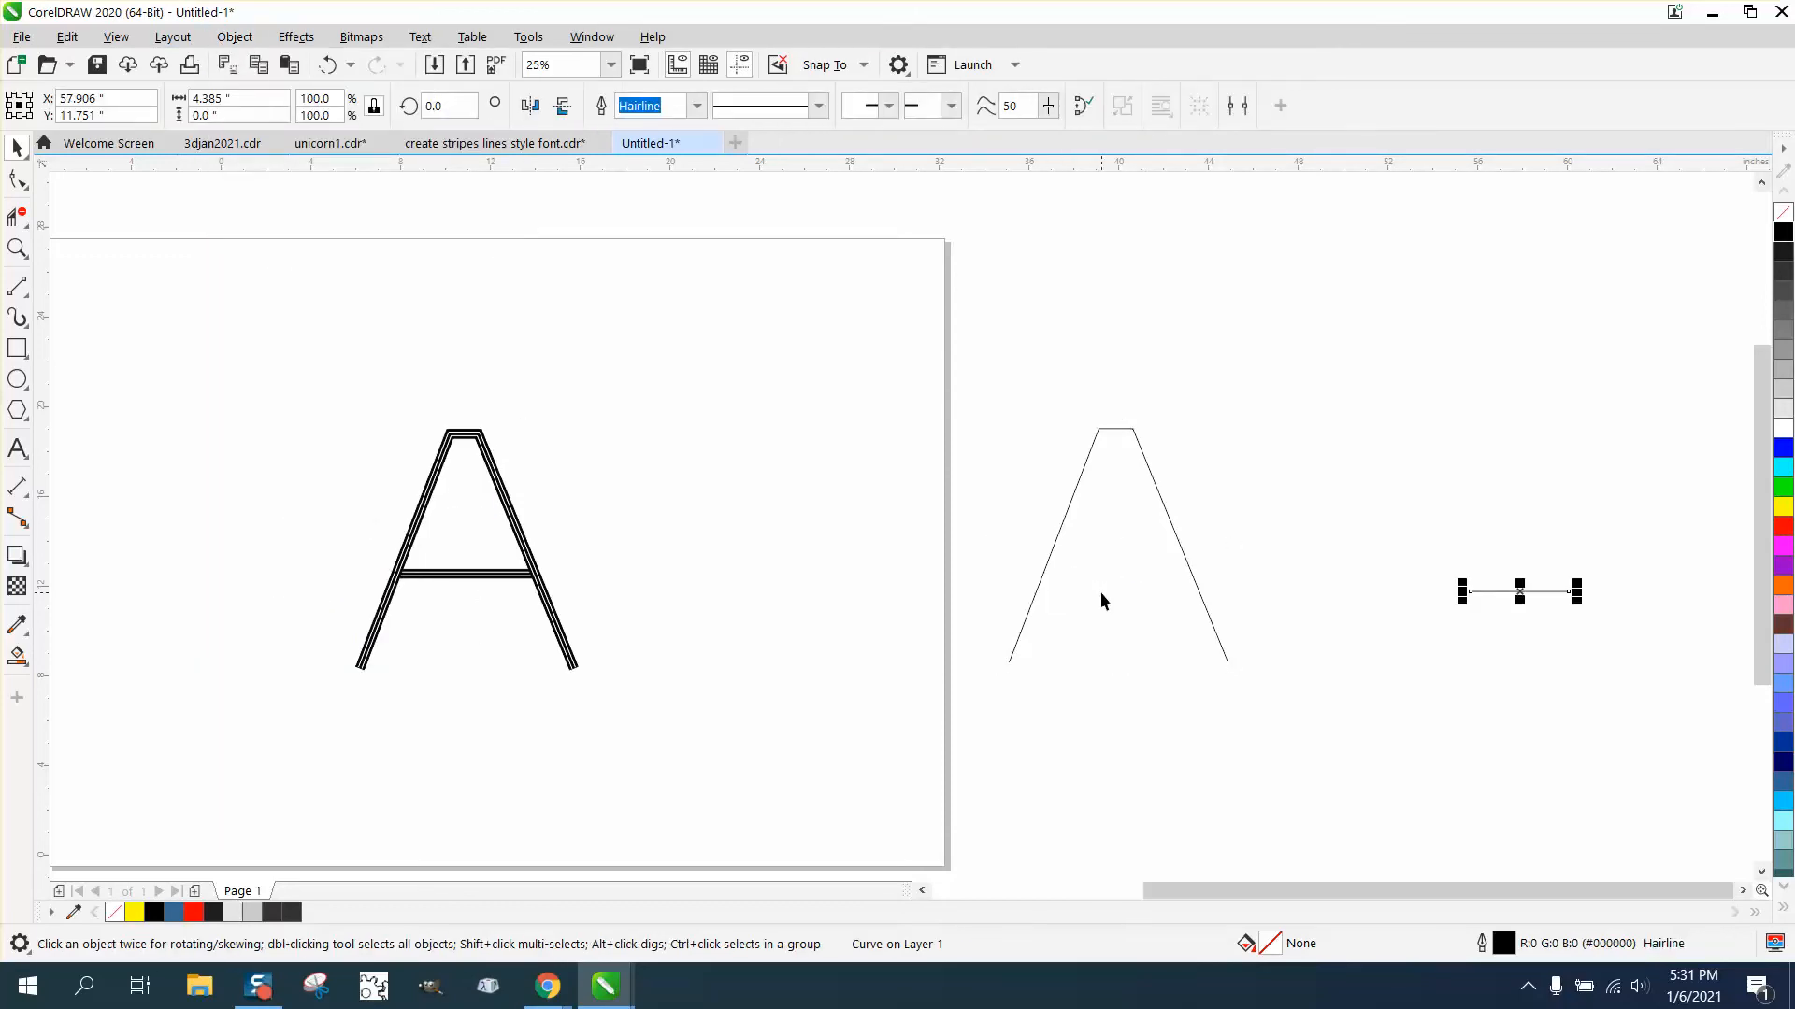
- Try creating parallel lines along the letter's legs with Parallel Drawing, then undo it
{"action": "left_click", "coordinate": [1177, 543]}
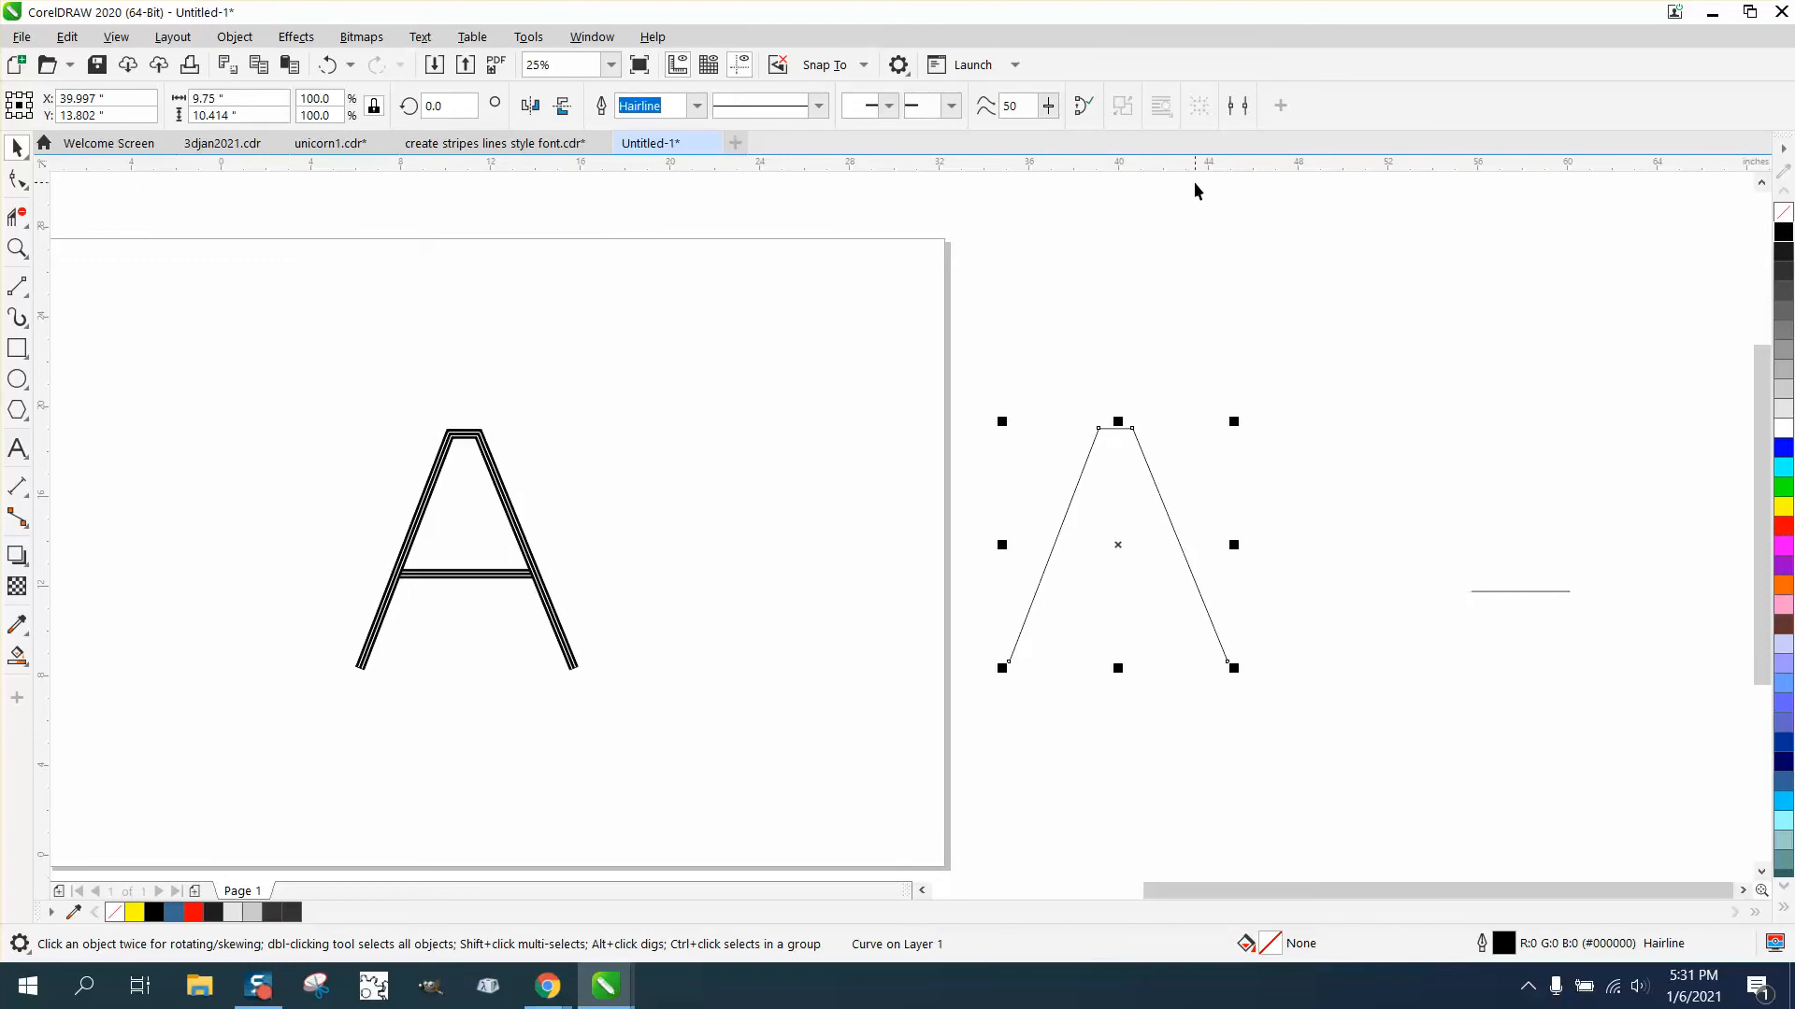
{"action": "left_click", "coordinate": [1238, 106]}
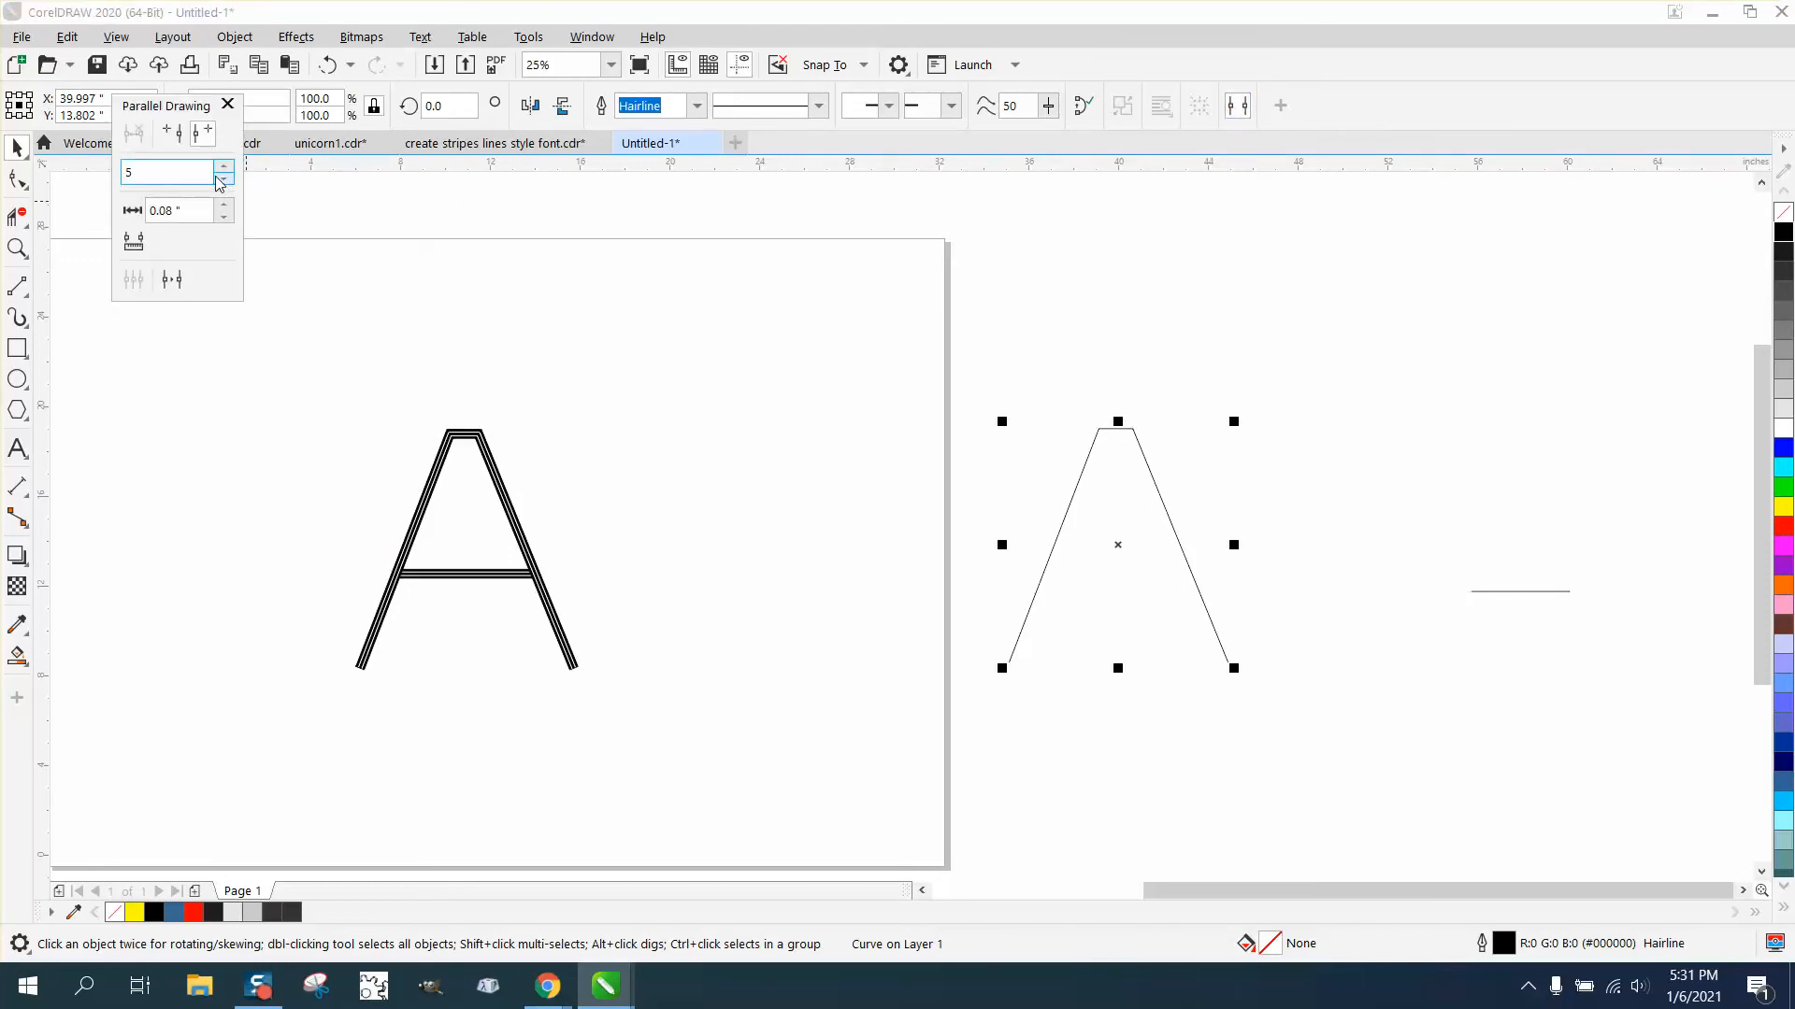
{"action": "left_click", "coordinate": [173, 283]}
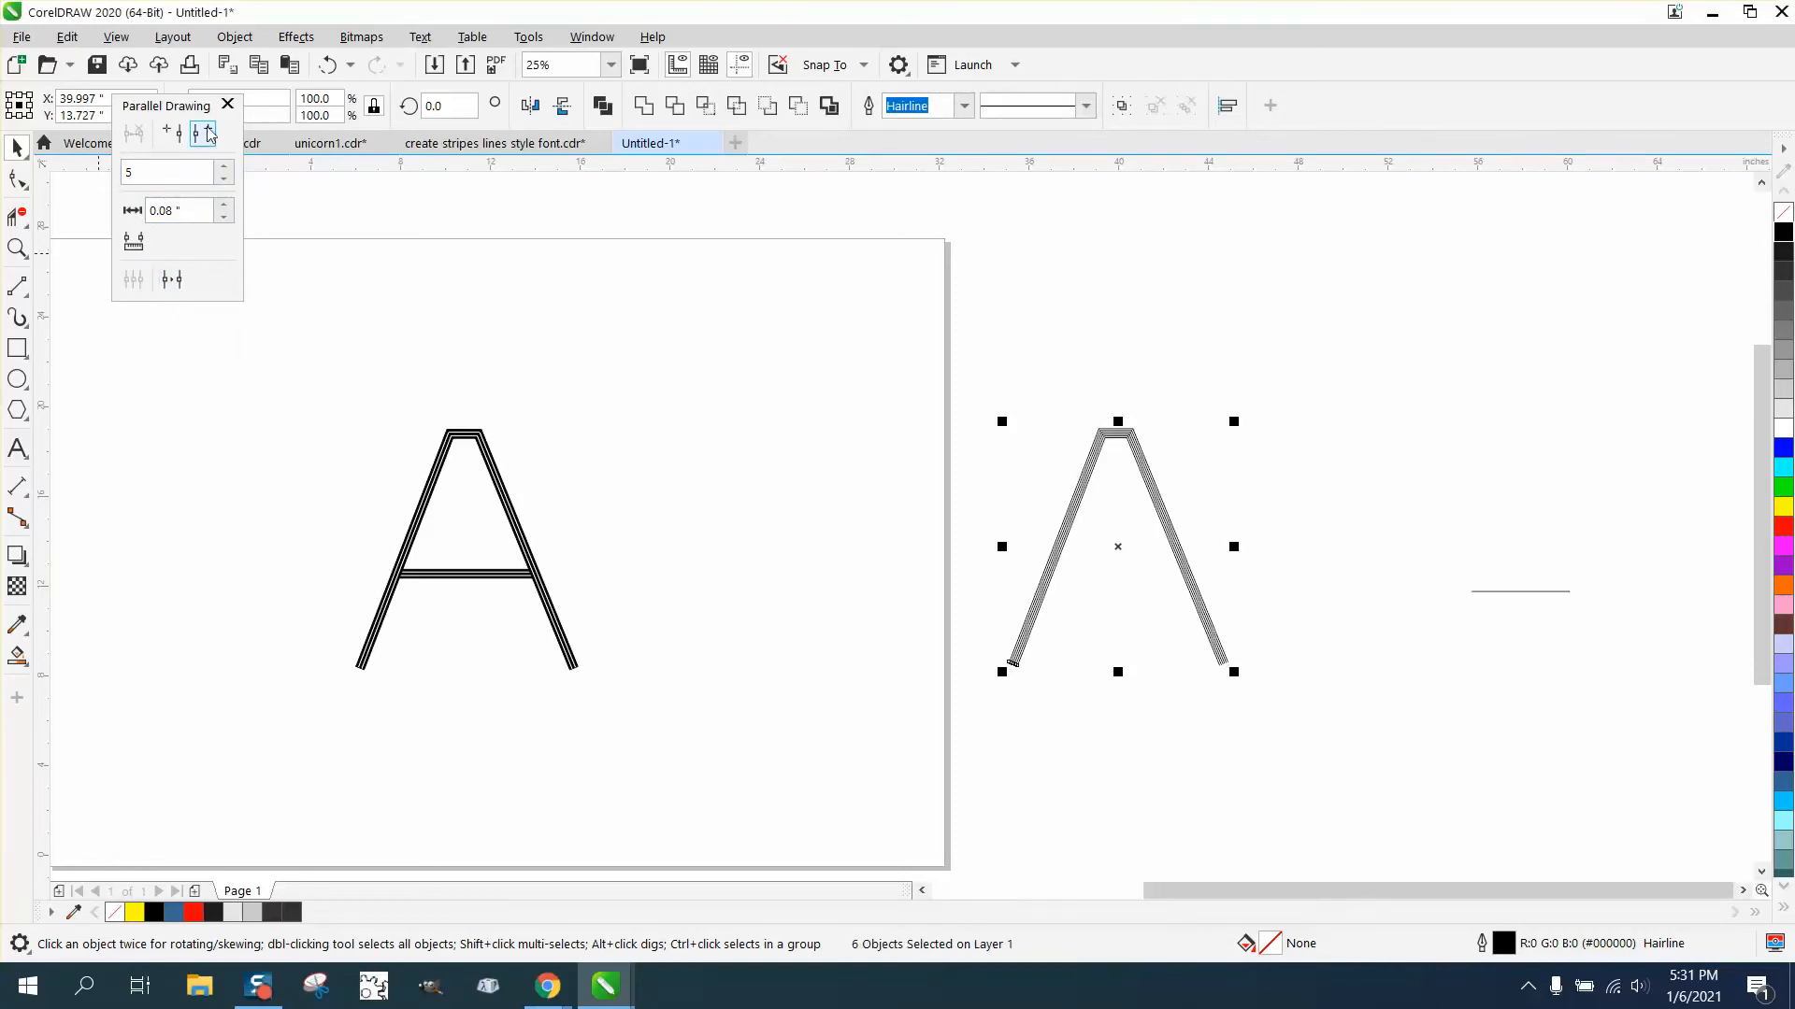
{"action": "left_click", "coordinate": [326, 64]}
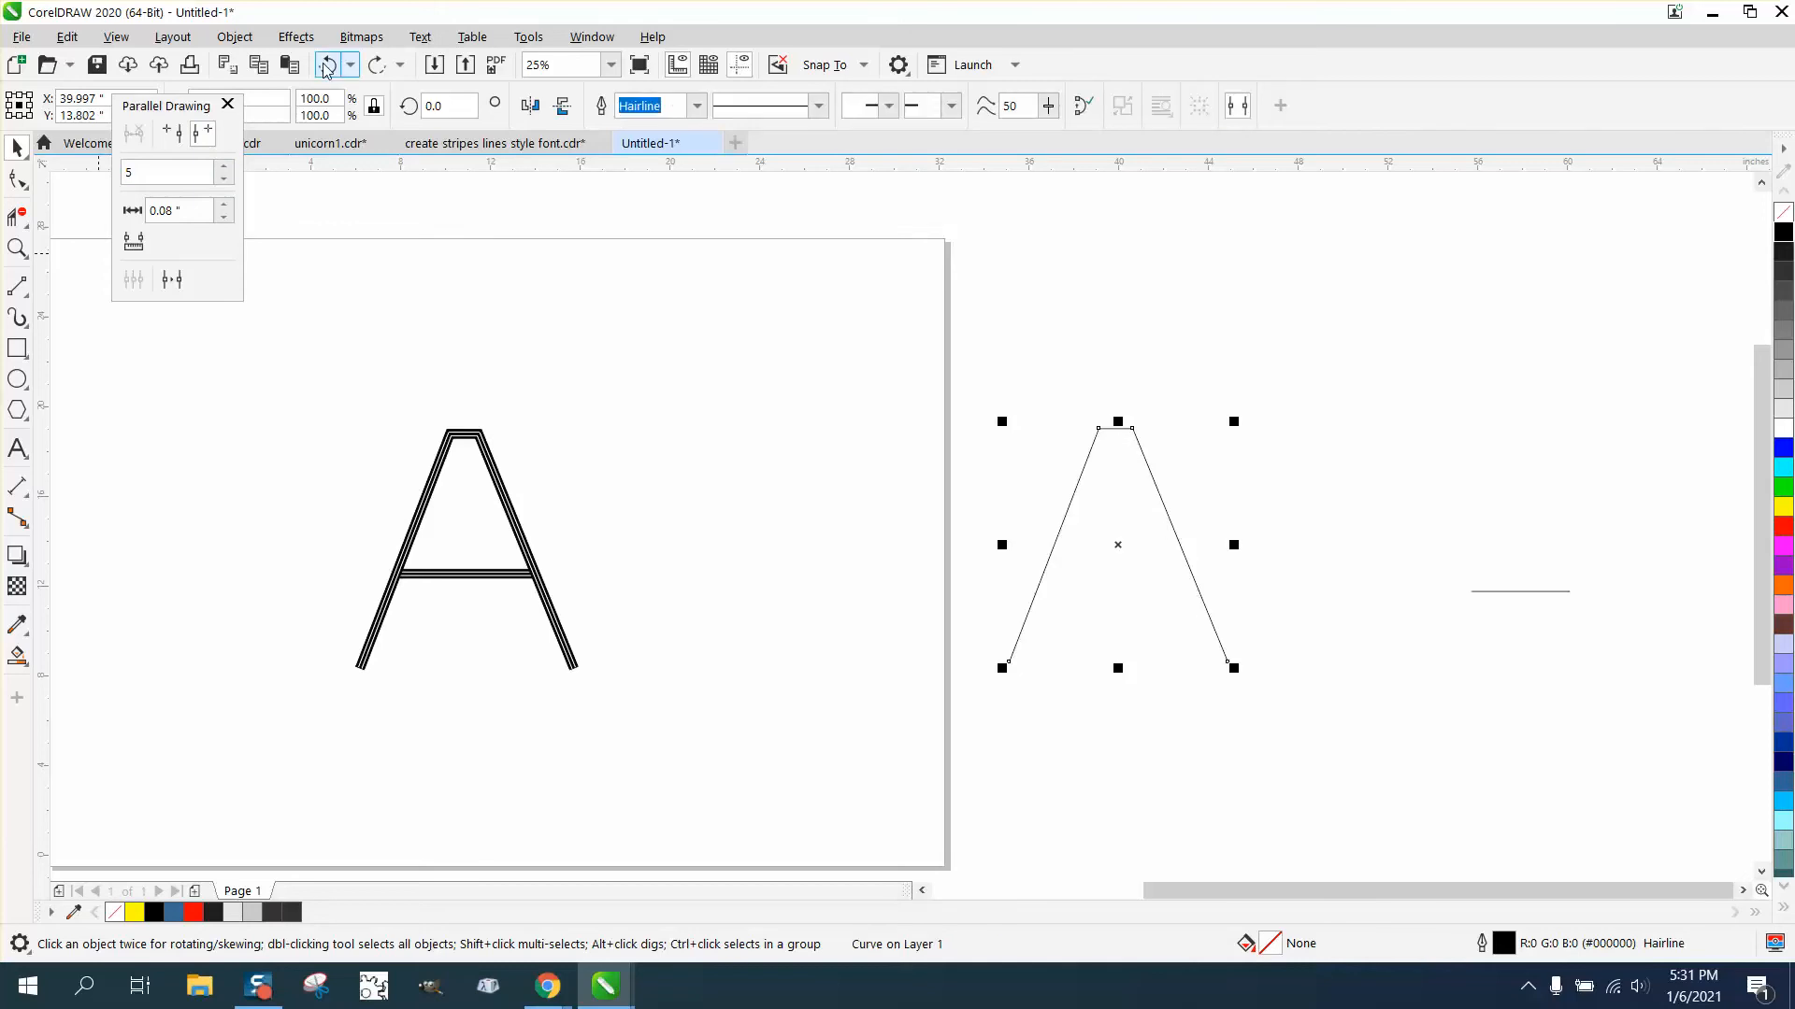
- Try parallel lines with a distance of 0.33 inch along the legs, then undo it
{"action": "left_click", "coordinate": [225, 205]}
{"action": "left_click", "coordinate": [225, 206]}
{"action": "left_click", "coordinate": [225, 206]}
{"action": "left_click", "coordinate": [226, 205]}
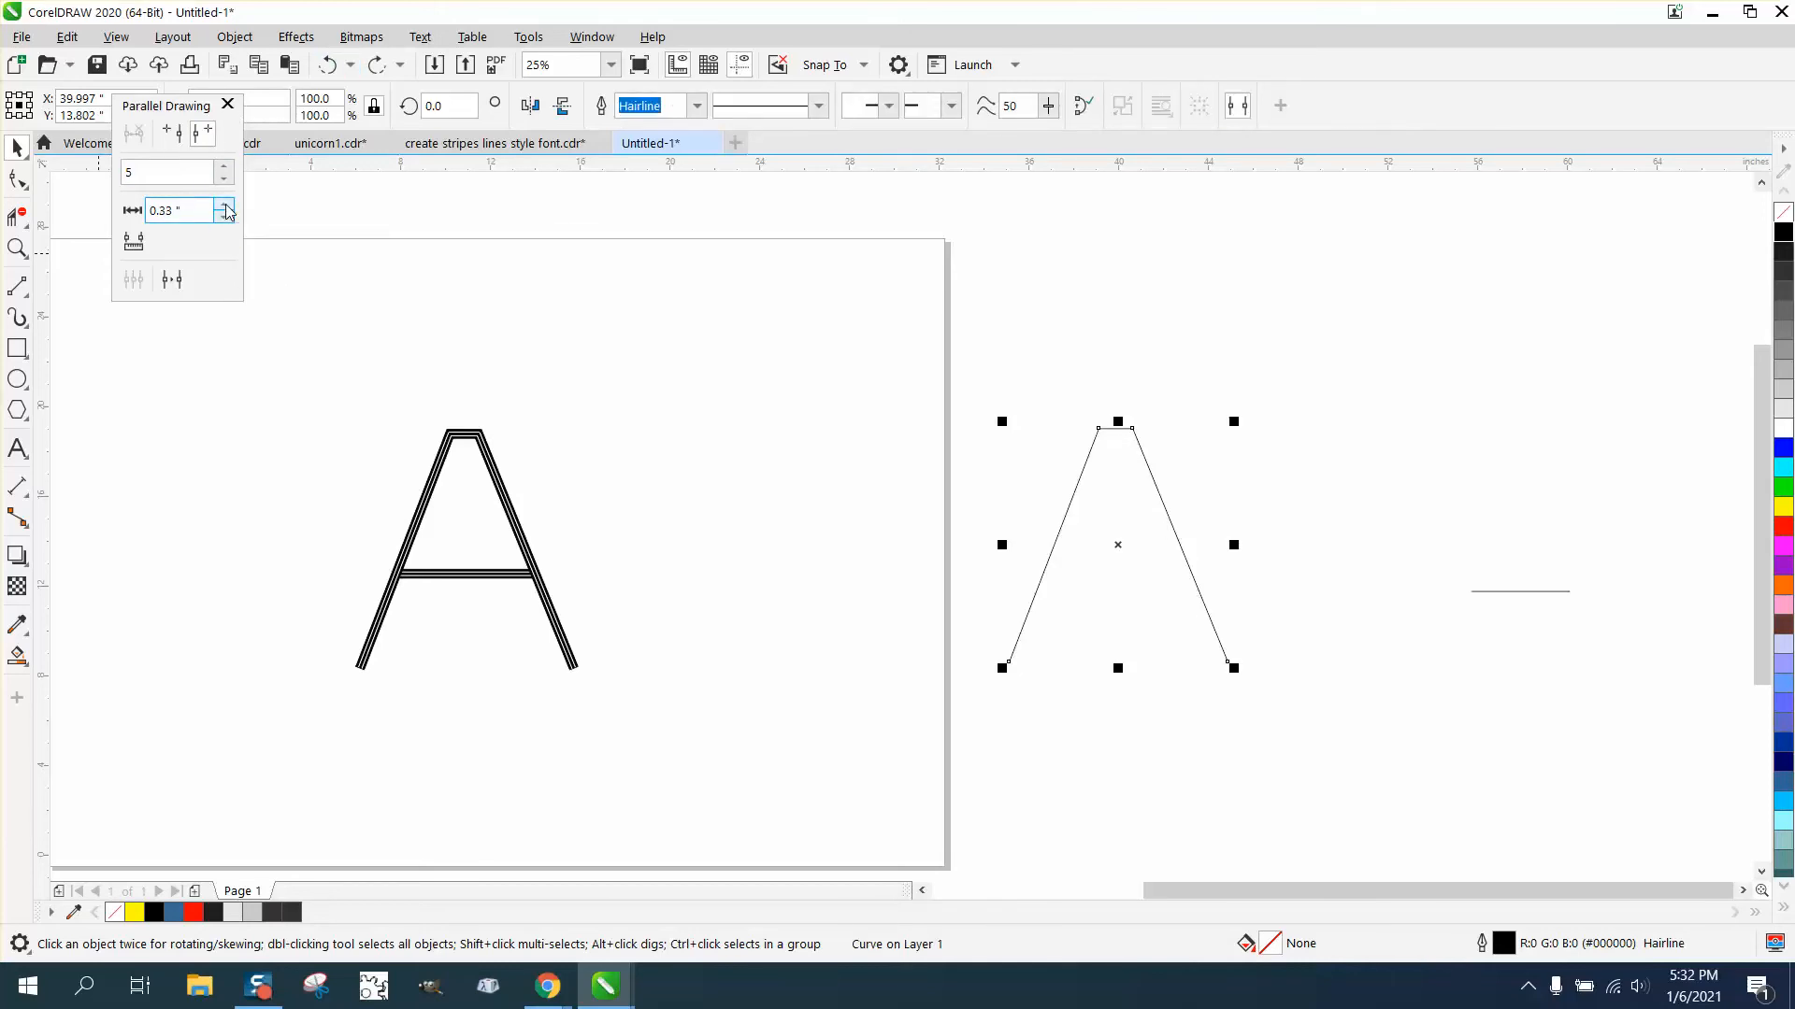
{"action": "left_click", "coordinate": [171, 278]}
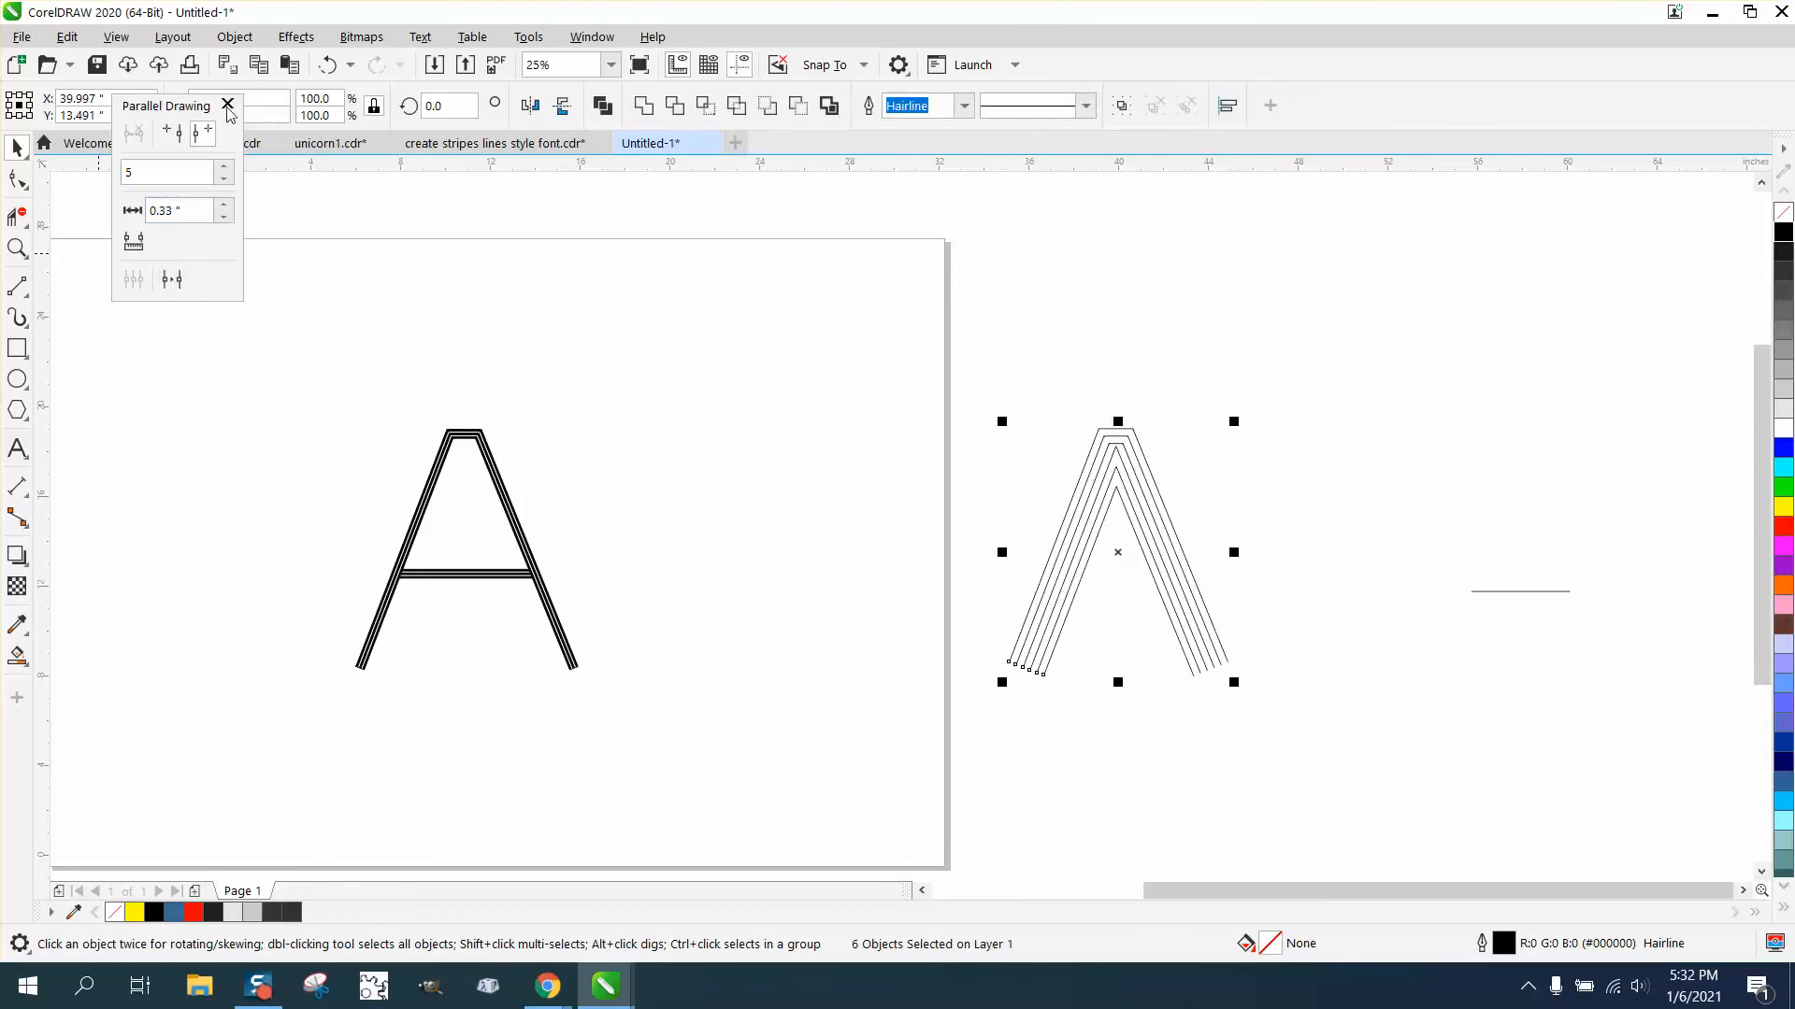
{"action": "left_click", "coordinate": [328, 64]}
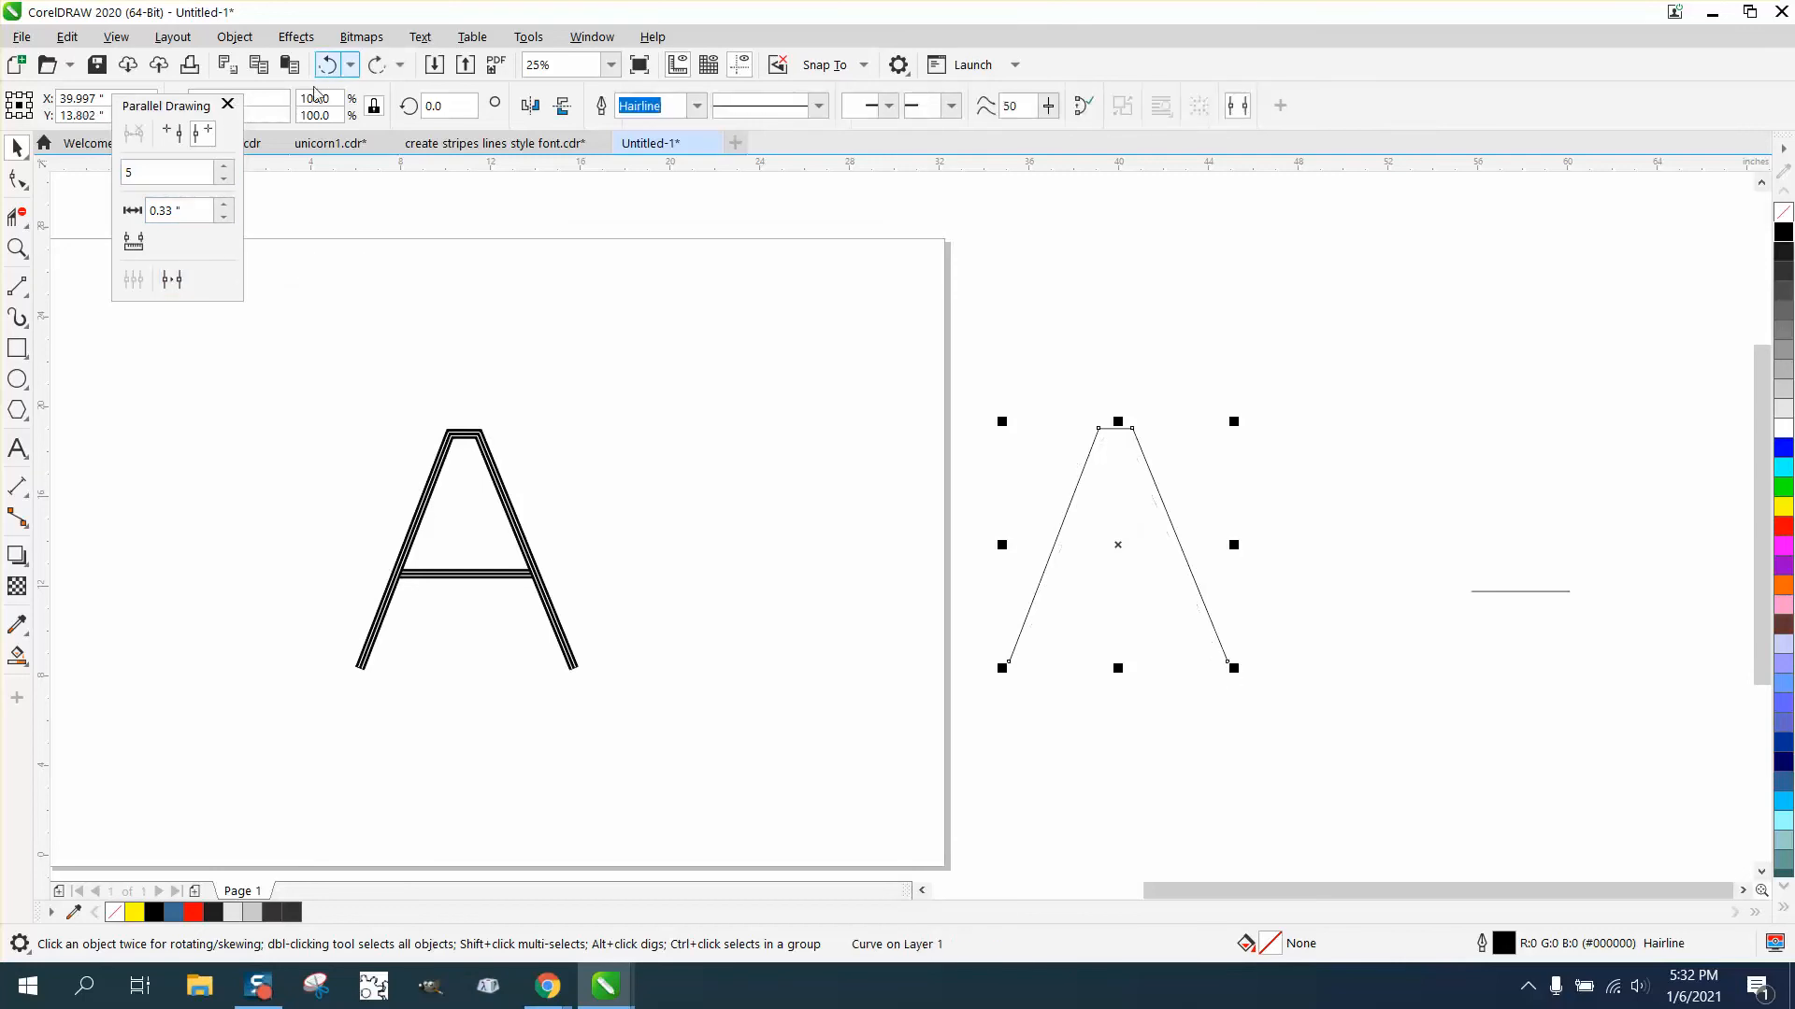
- Set the parallel distance to 0.1 inch and create five parallel lines along the letter's legs
{"action": "left_click", "coordinate": [223, 219]}
{"action": "left_click", "coordinate": [223, 220]}
{"action": "left_click", "coordinate": [224, 219]}
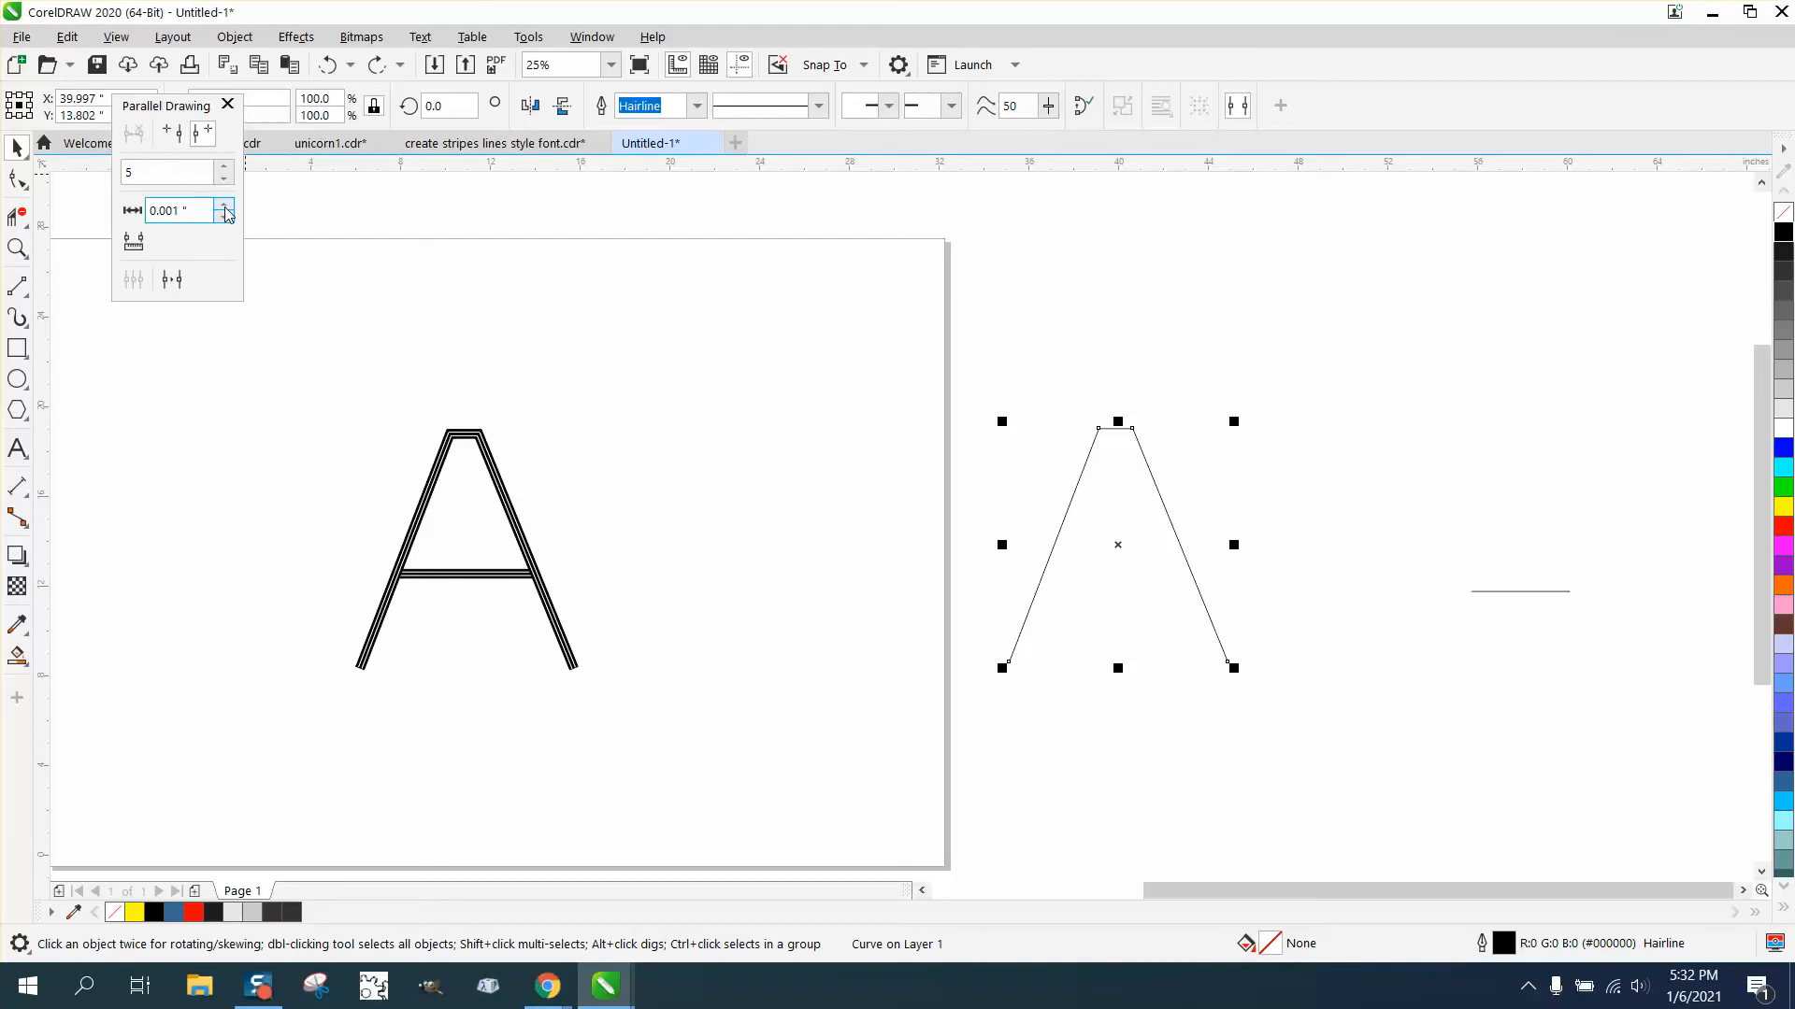
{"action": "left_click", "coordinate": [227, 204]}
{"action": "left_click", "coordinate": [225, 205]}
{"action": "left_click_drag", "start_coordinate": [208, 211], "coordinate": [131, 210]}
{"action": "type", "text": "."}
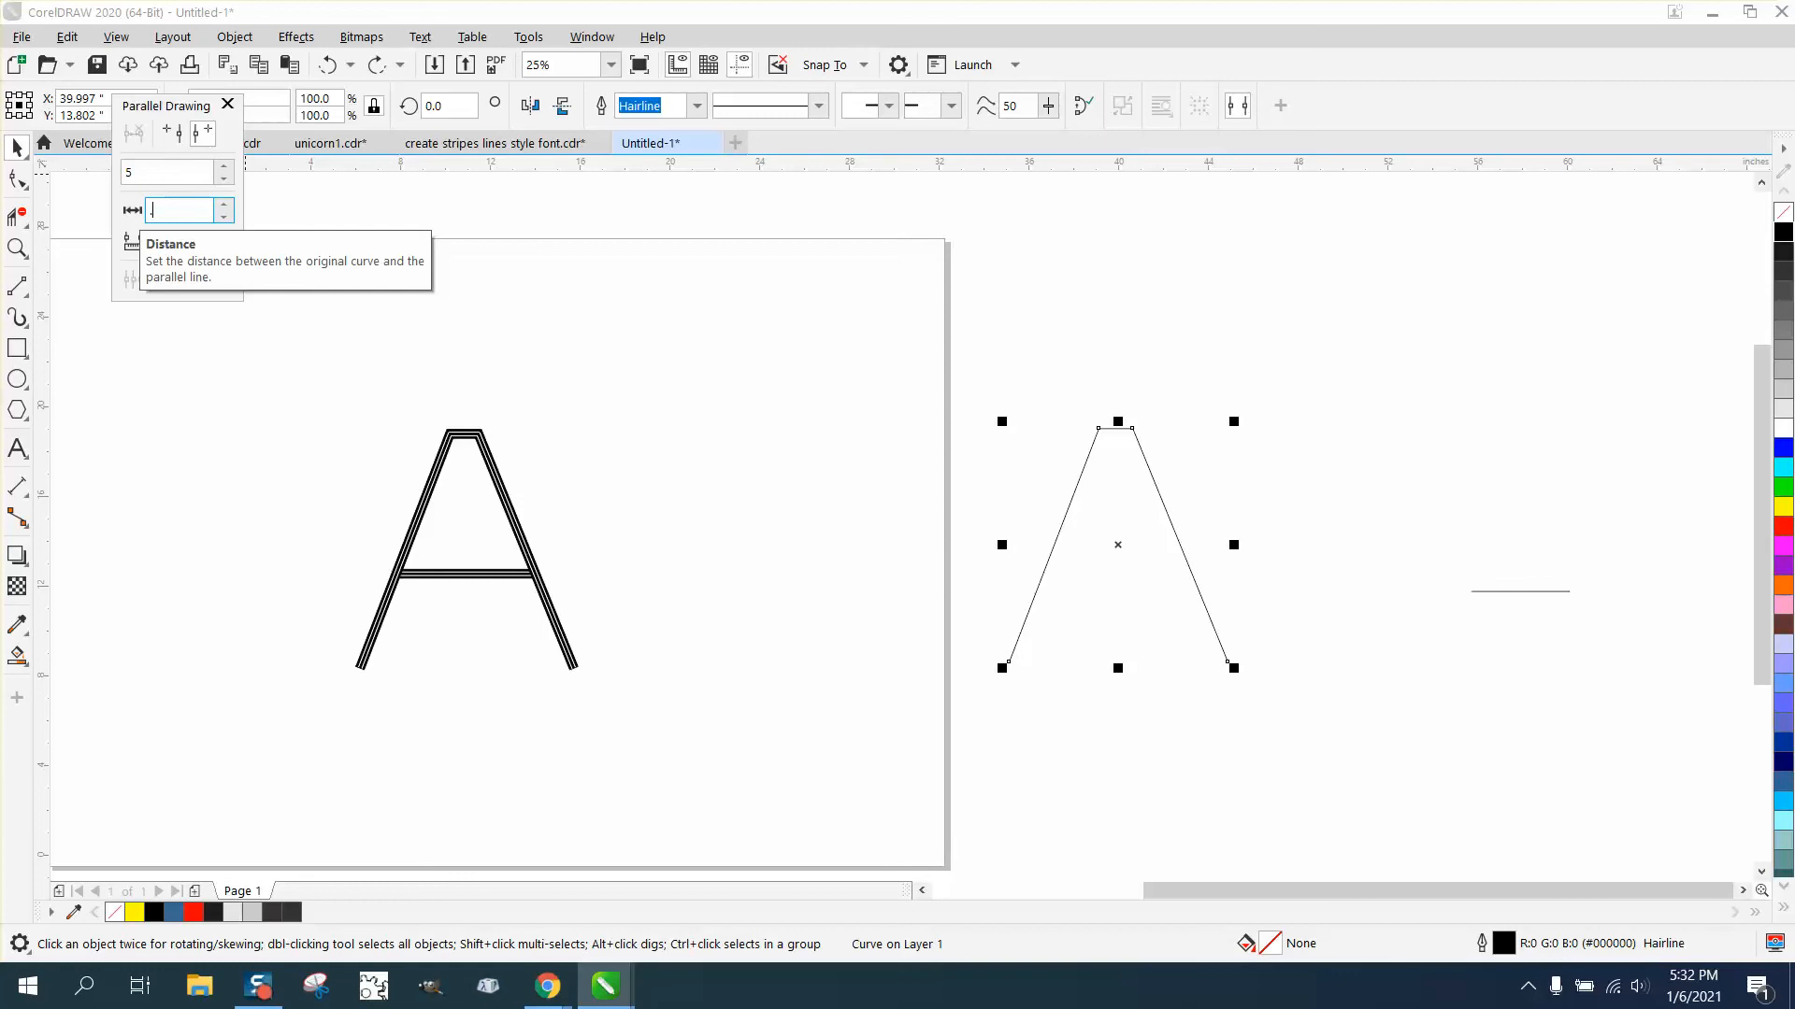
{"action": "type", "text": "10"}
{"action": "key", "text": "Return"}
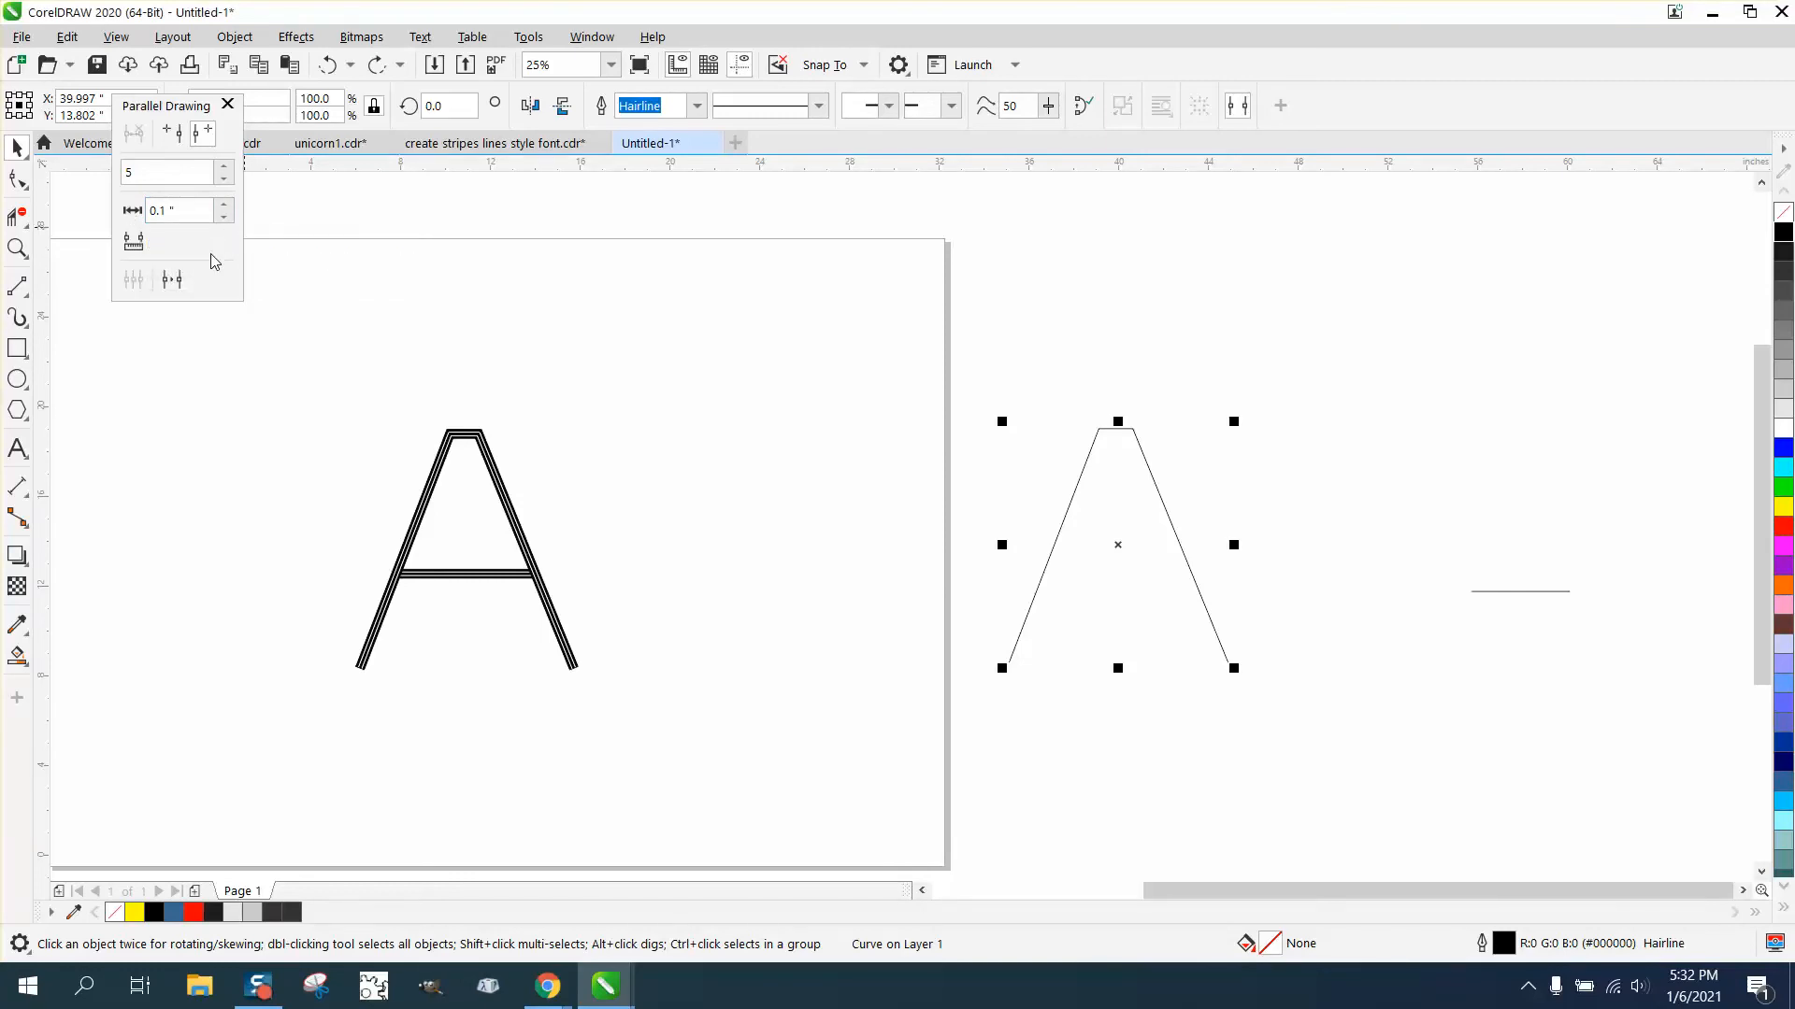
{"action": "left_click", "coordinate": [172, 280]}
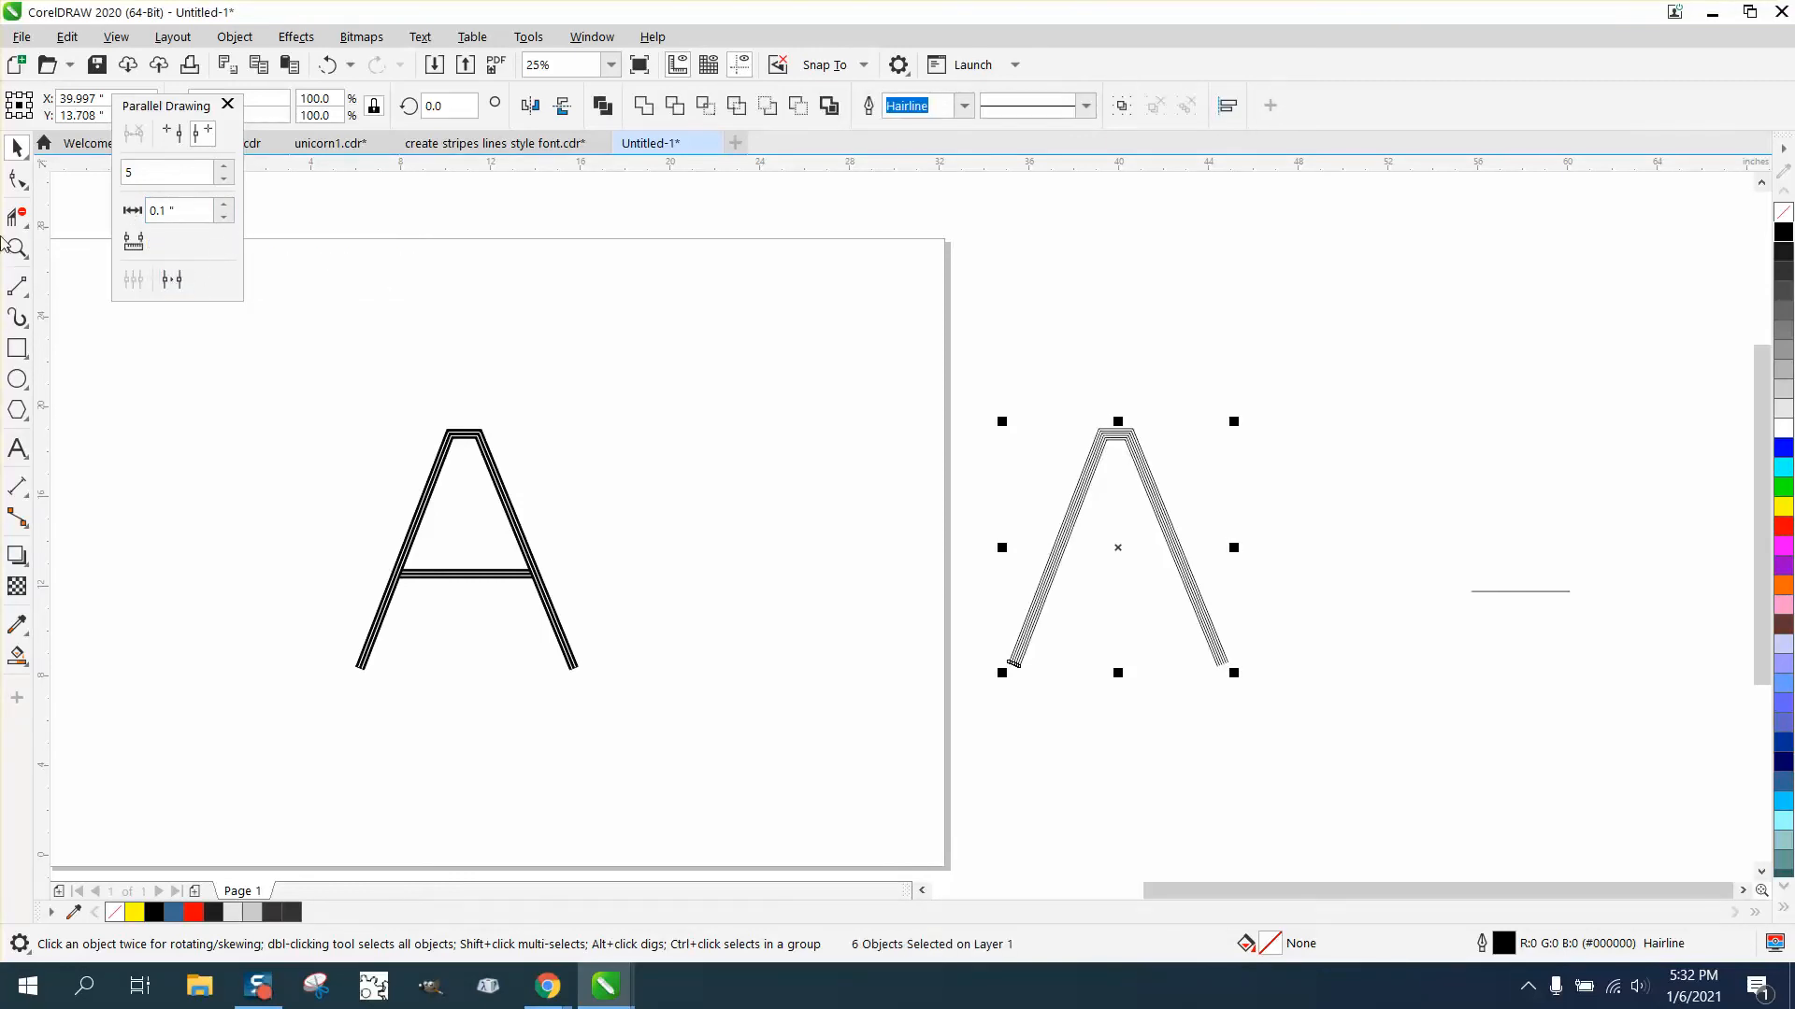
- Create five parallel lines 0.1 inch apart along the crossbar line and move them onto the letter
{"action": "left_click", "coordinate": [1481, 591]}
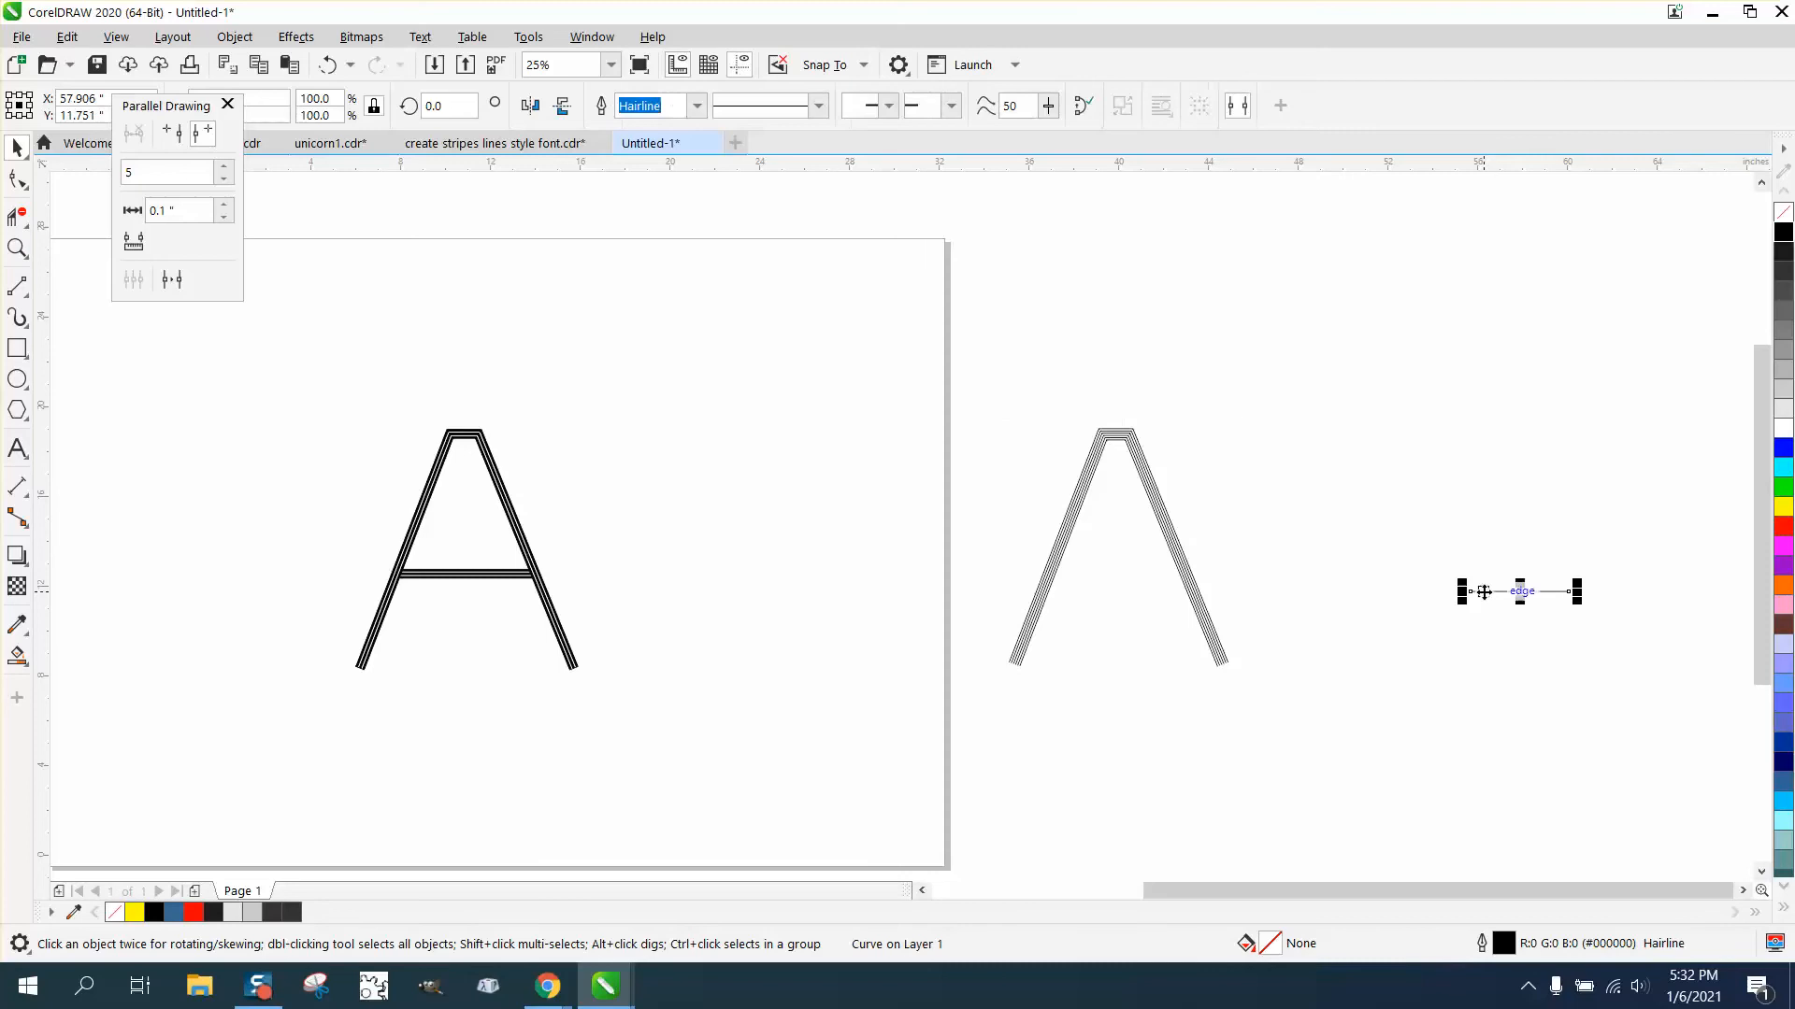
{"action": "left_click", "coordinate": [172, 281]}
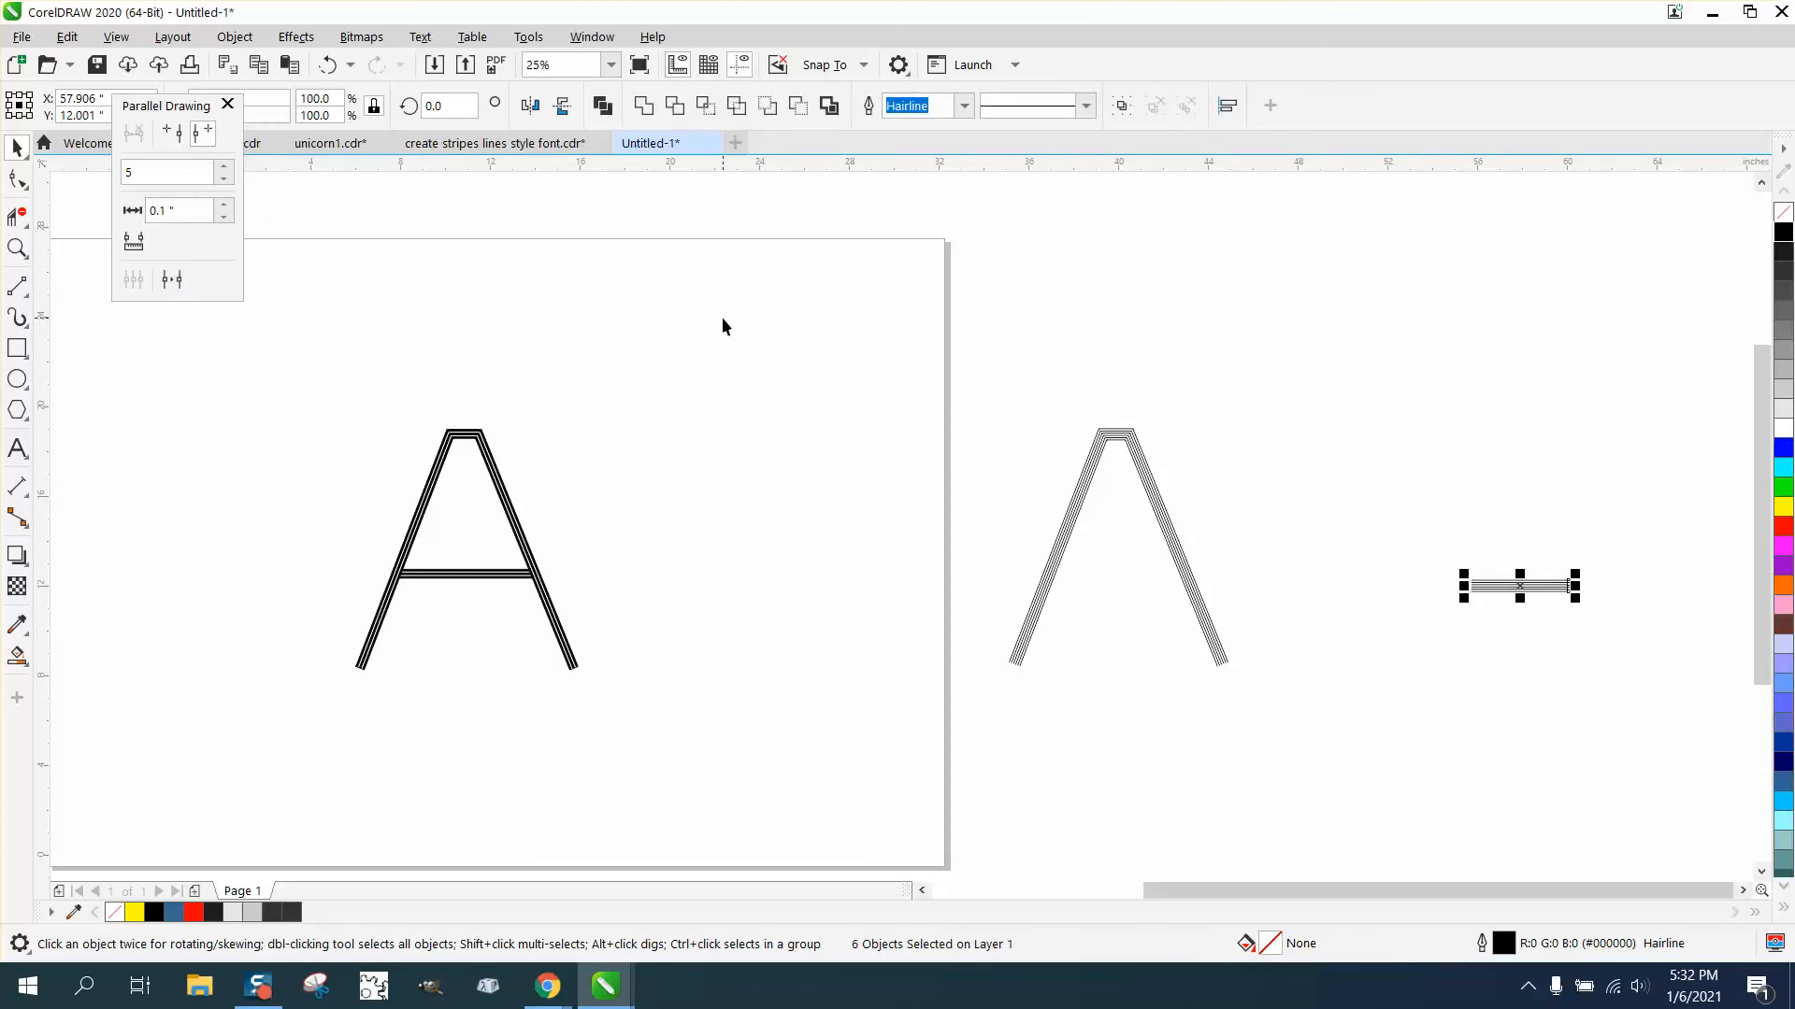
{"action": "key", "text": "Left"}
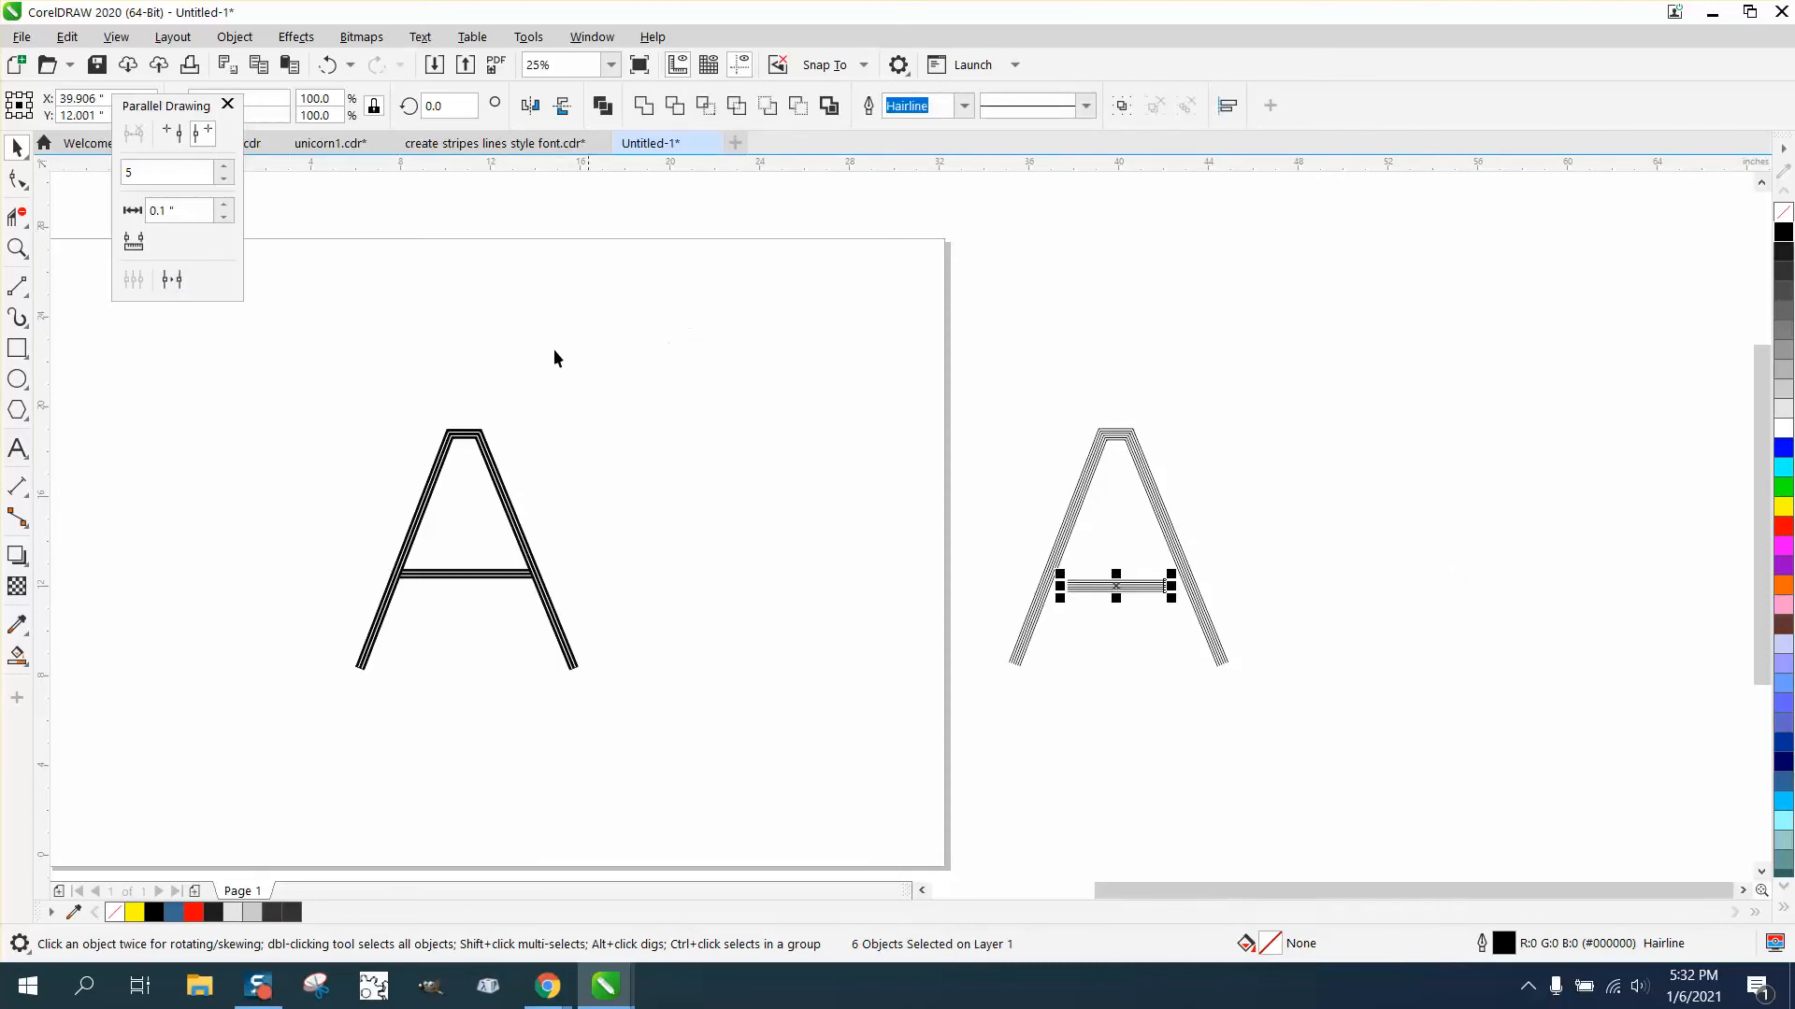
- Position the striped crossbar centred between the letter's legs
{"action": "left_click", "coordinate": [16, 248]}
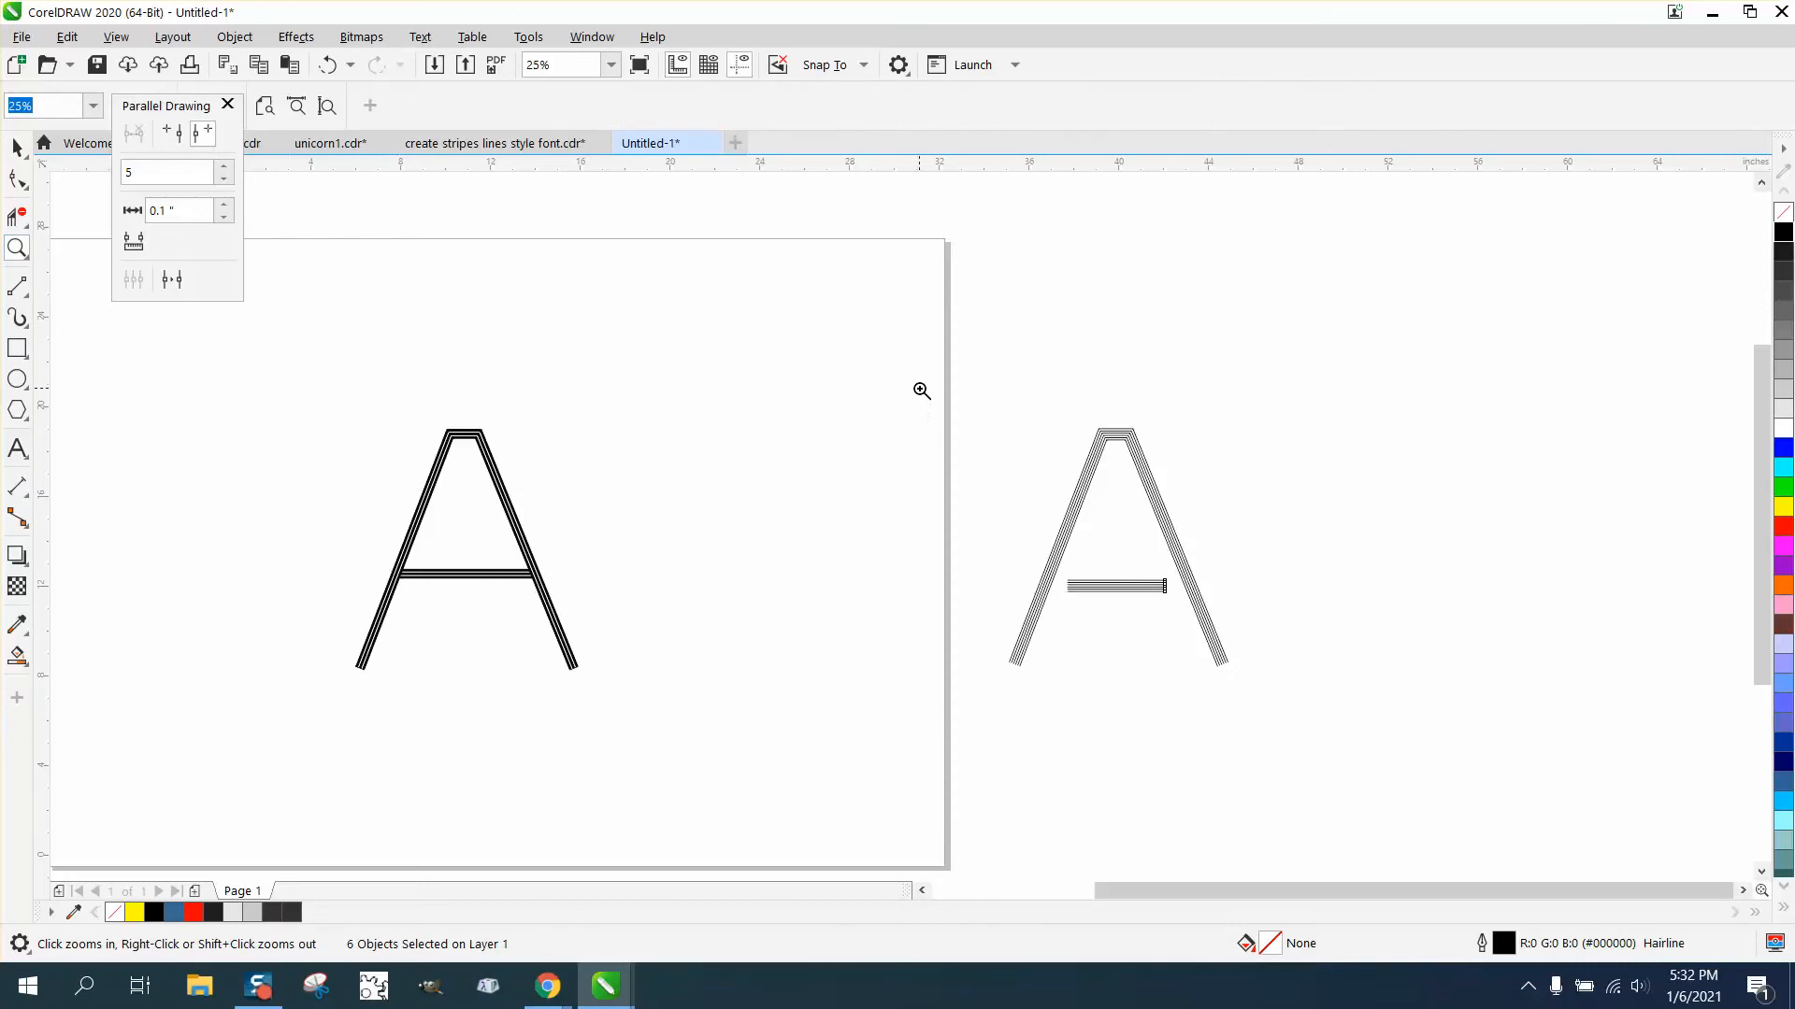
{"action": "left_click_drag", "start_coordinate": [922, 402], "coordinate": [1455, 749]}
{"action": "left_click", "coordinate": [17, 147]}
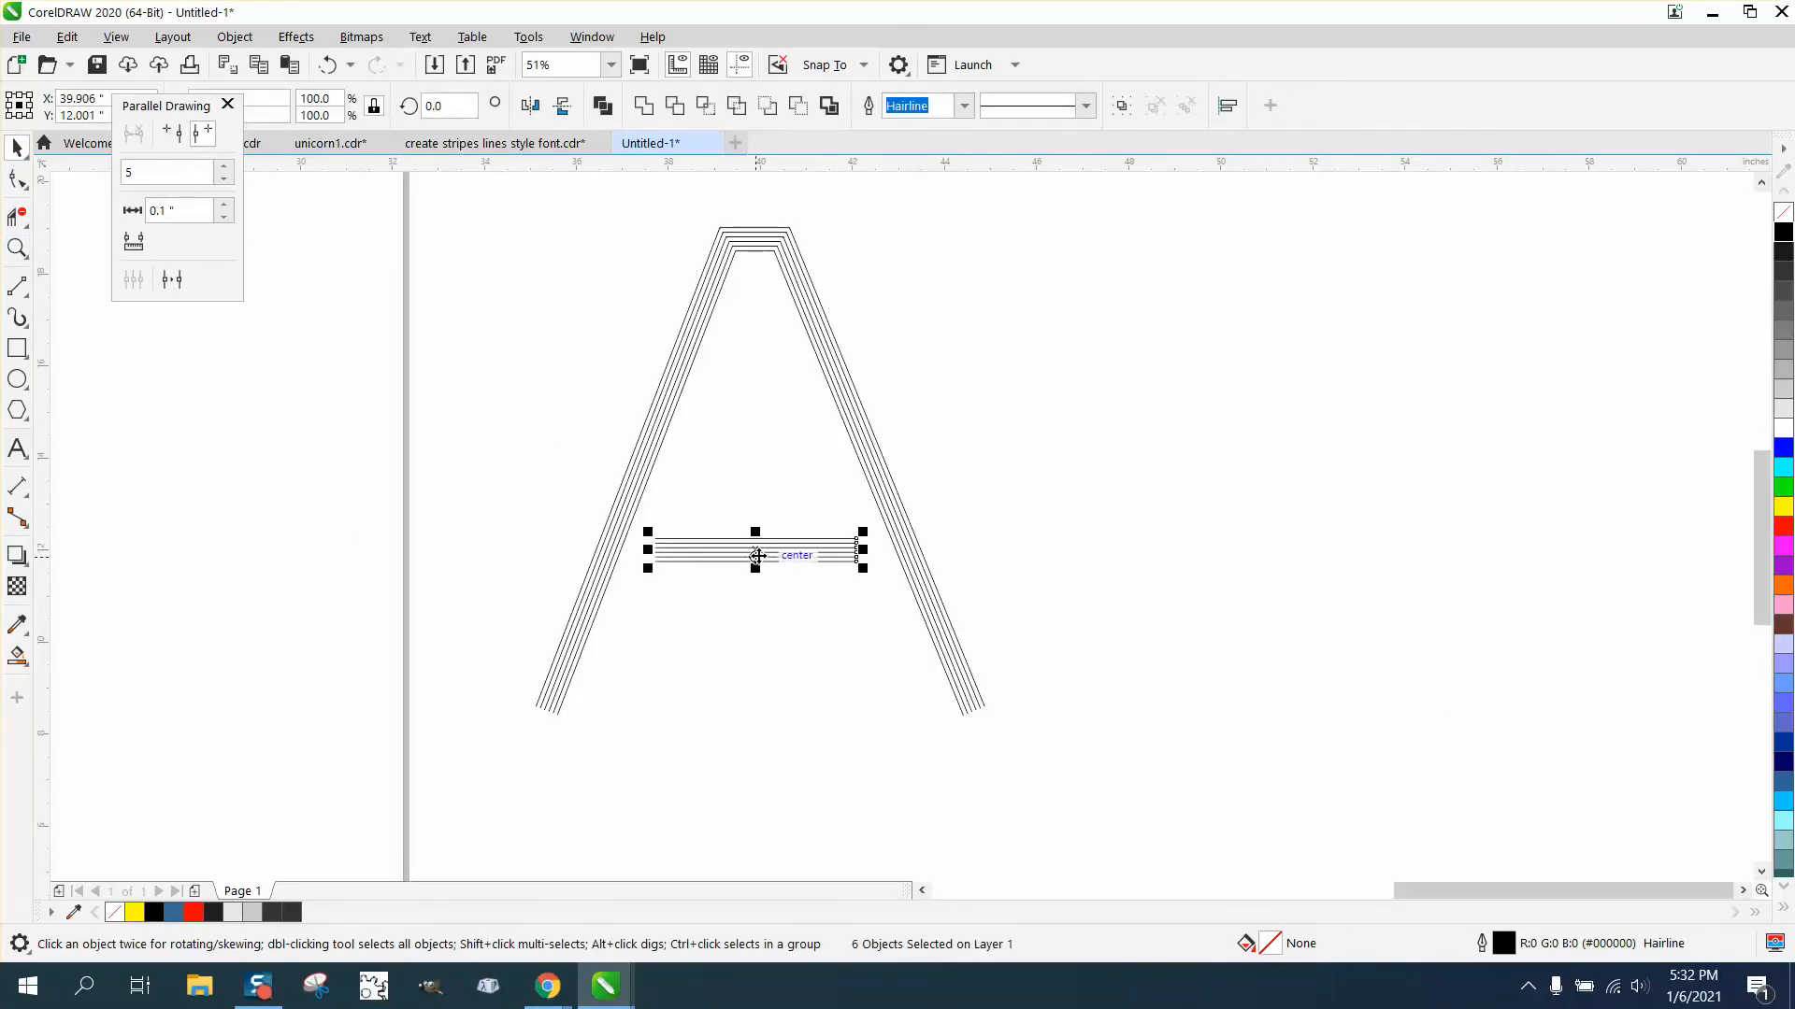
{"action": "left_click_drag", "start_coordinate": [757, 555], "coordinate": [997, 510]}
{"action": "left_click_drag", "start_coordinate": [820, 511], "coordinate": [755, 509]}
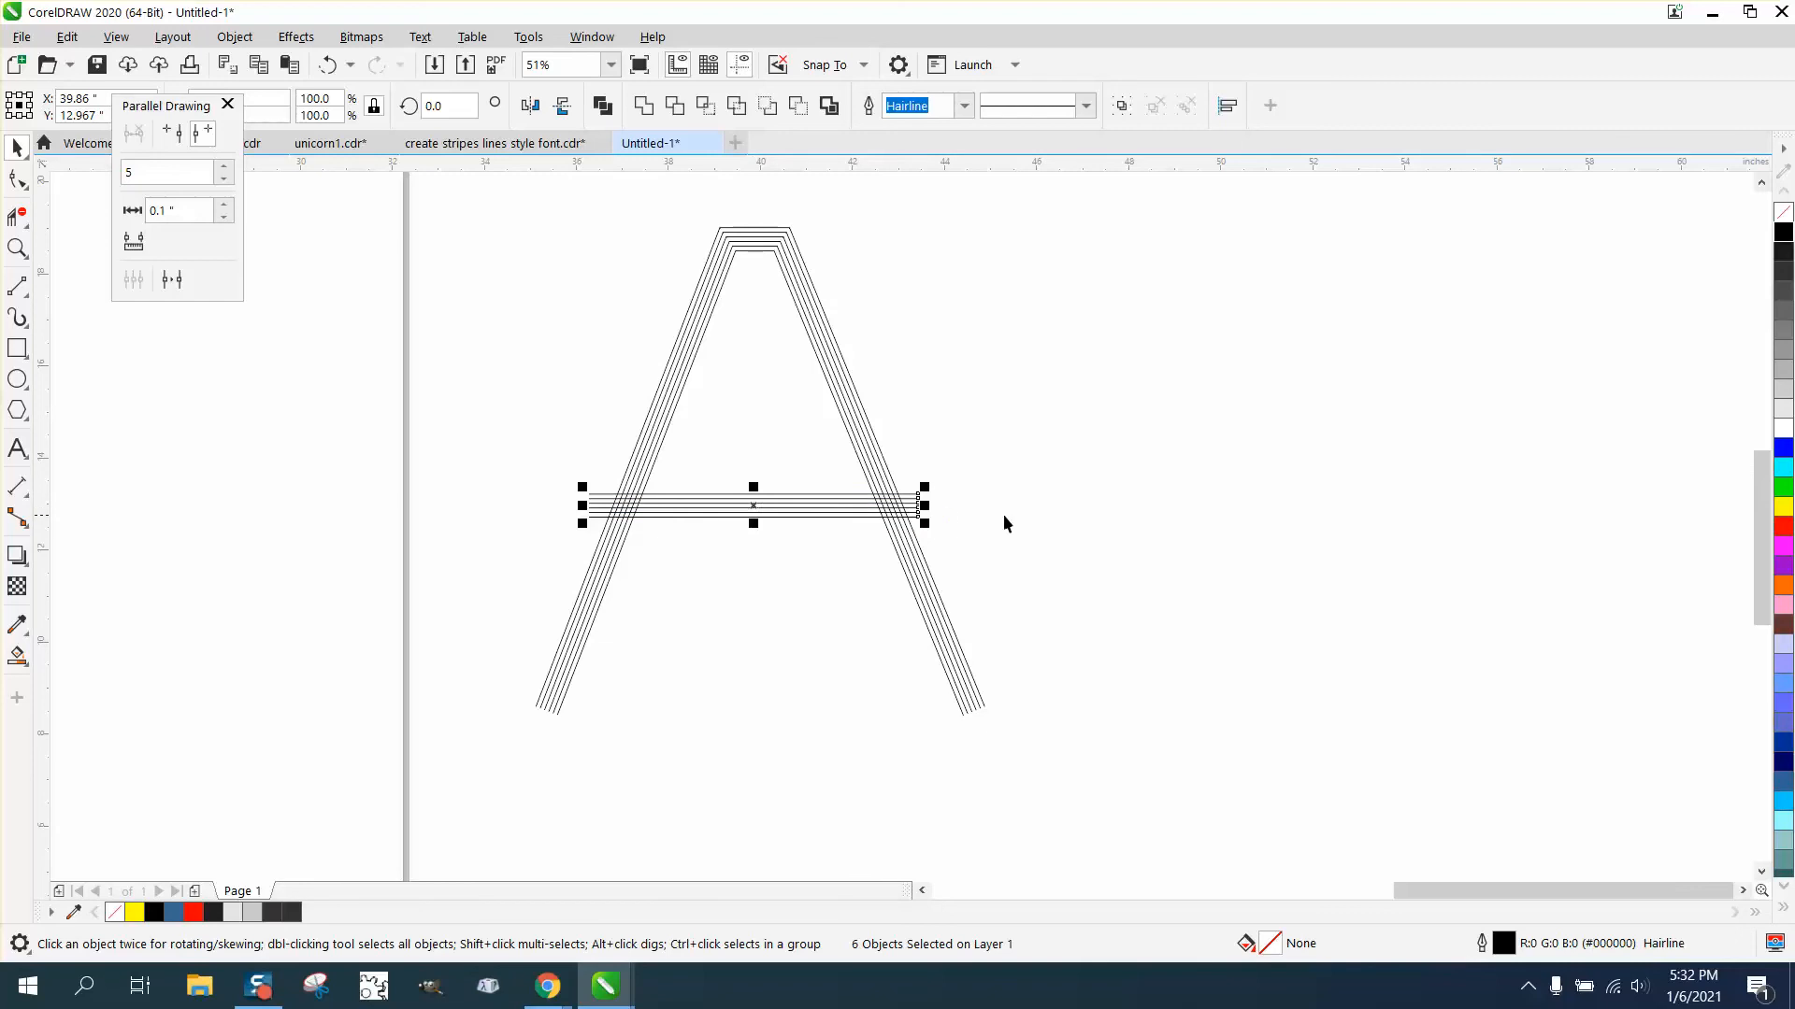
{"action": "left_click", "coordinate": [1040, 516]}
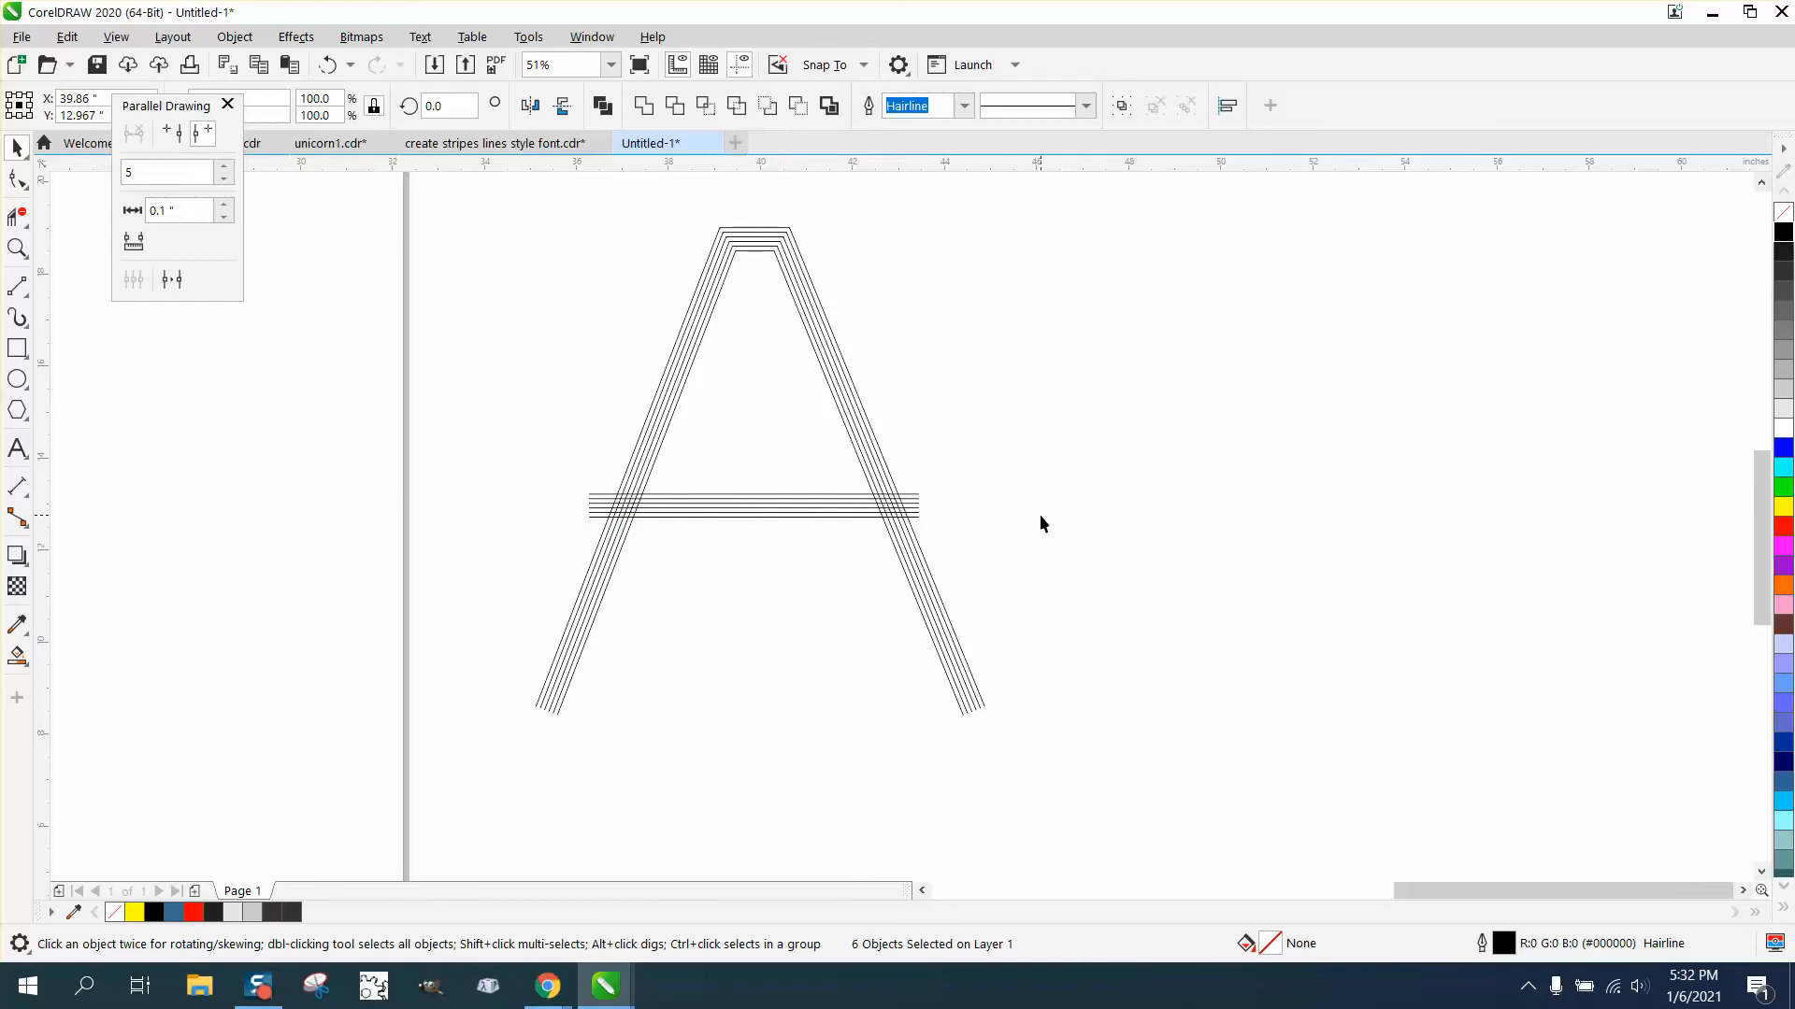
- Duplicate the letter's original outline curve and move the striped crossbar onto the copy
{"action": "left_click", "coordinate": [848, 436]}
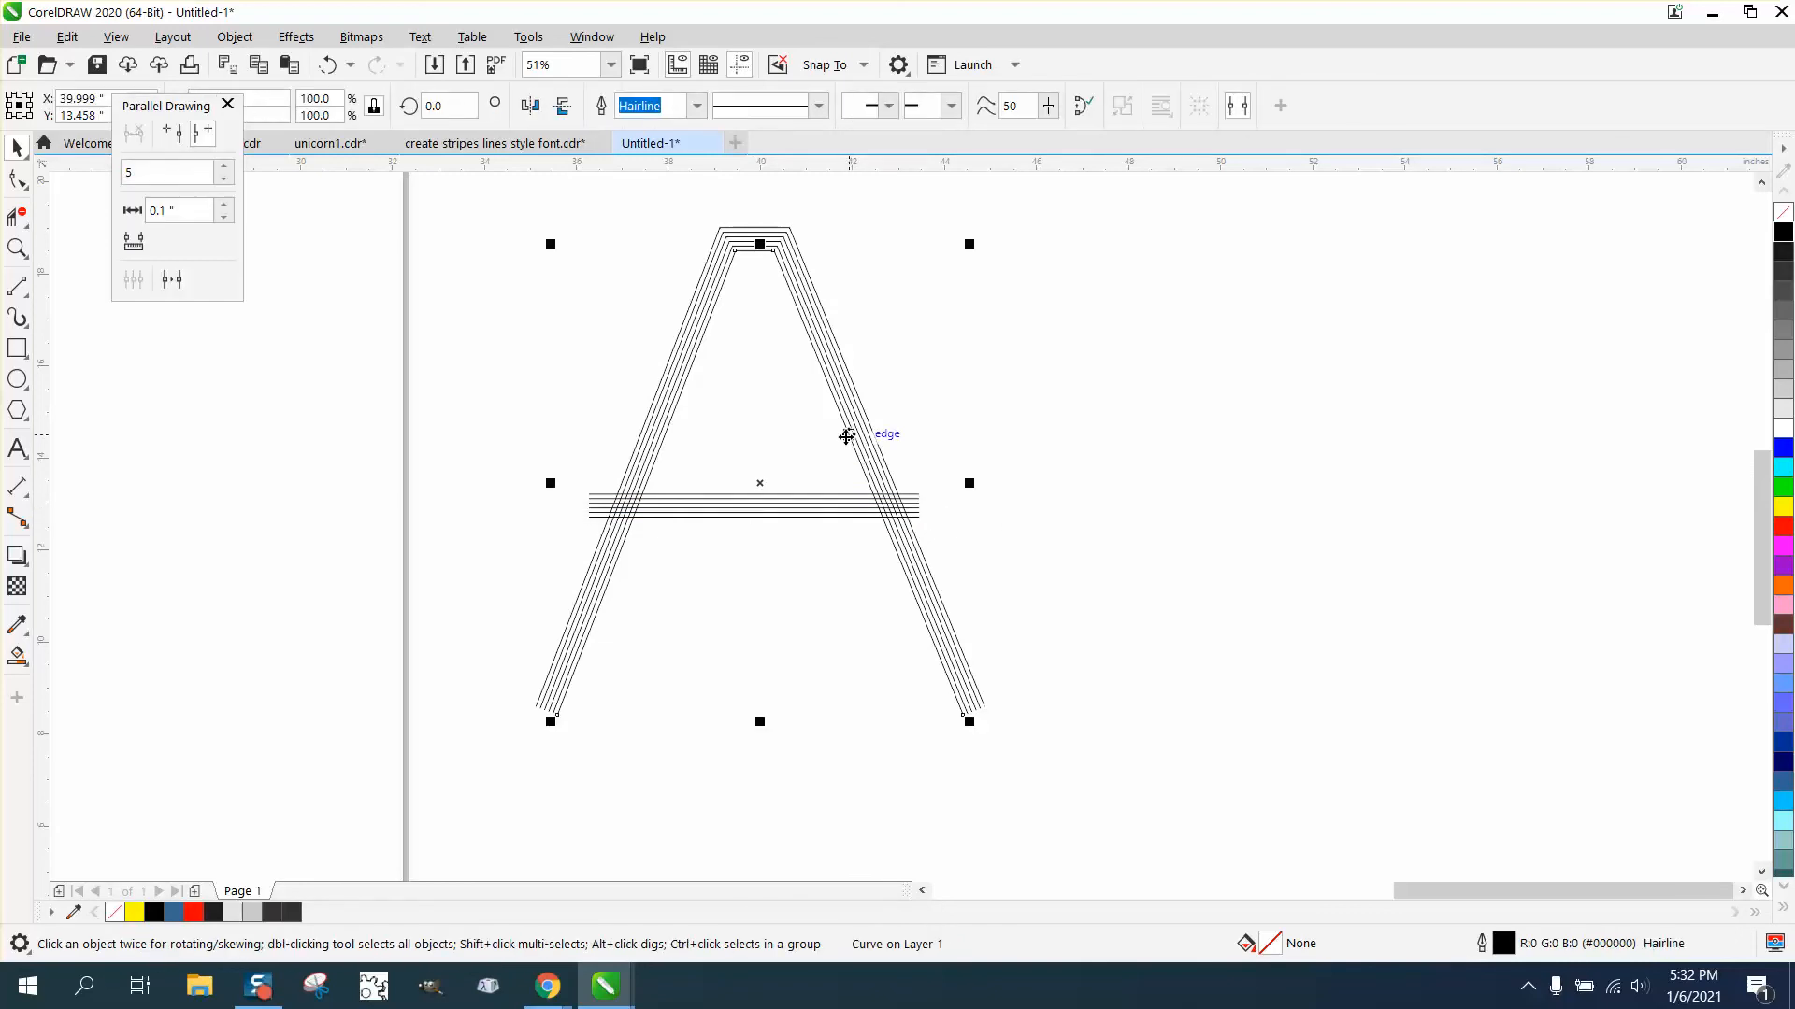
{"action": "key", "text": "ctrl+d"}
{"action": "left_click_drag", "start_coordinate": [552, 472], "coordinate": [1028, 542]}
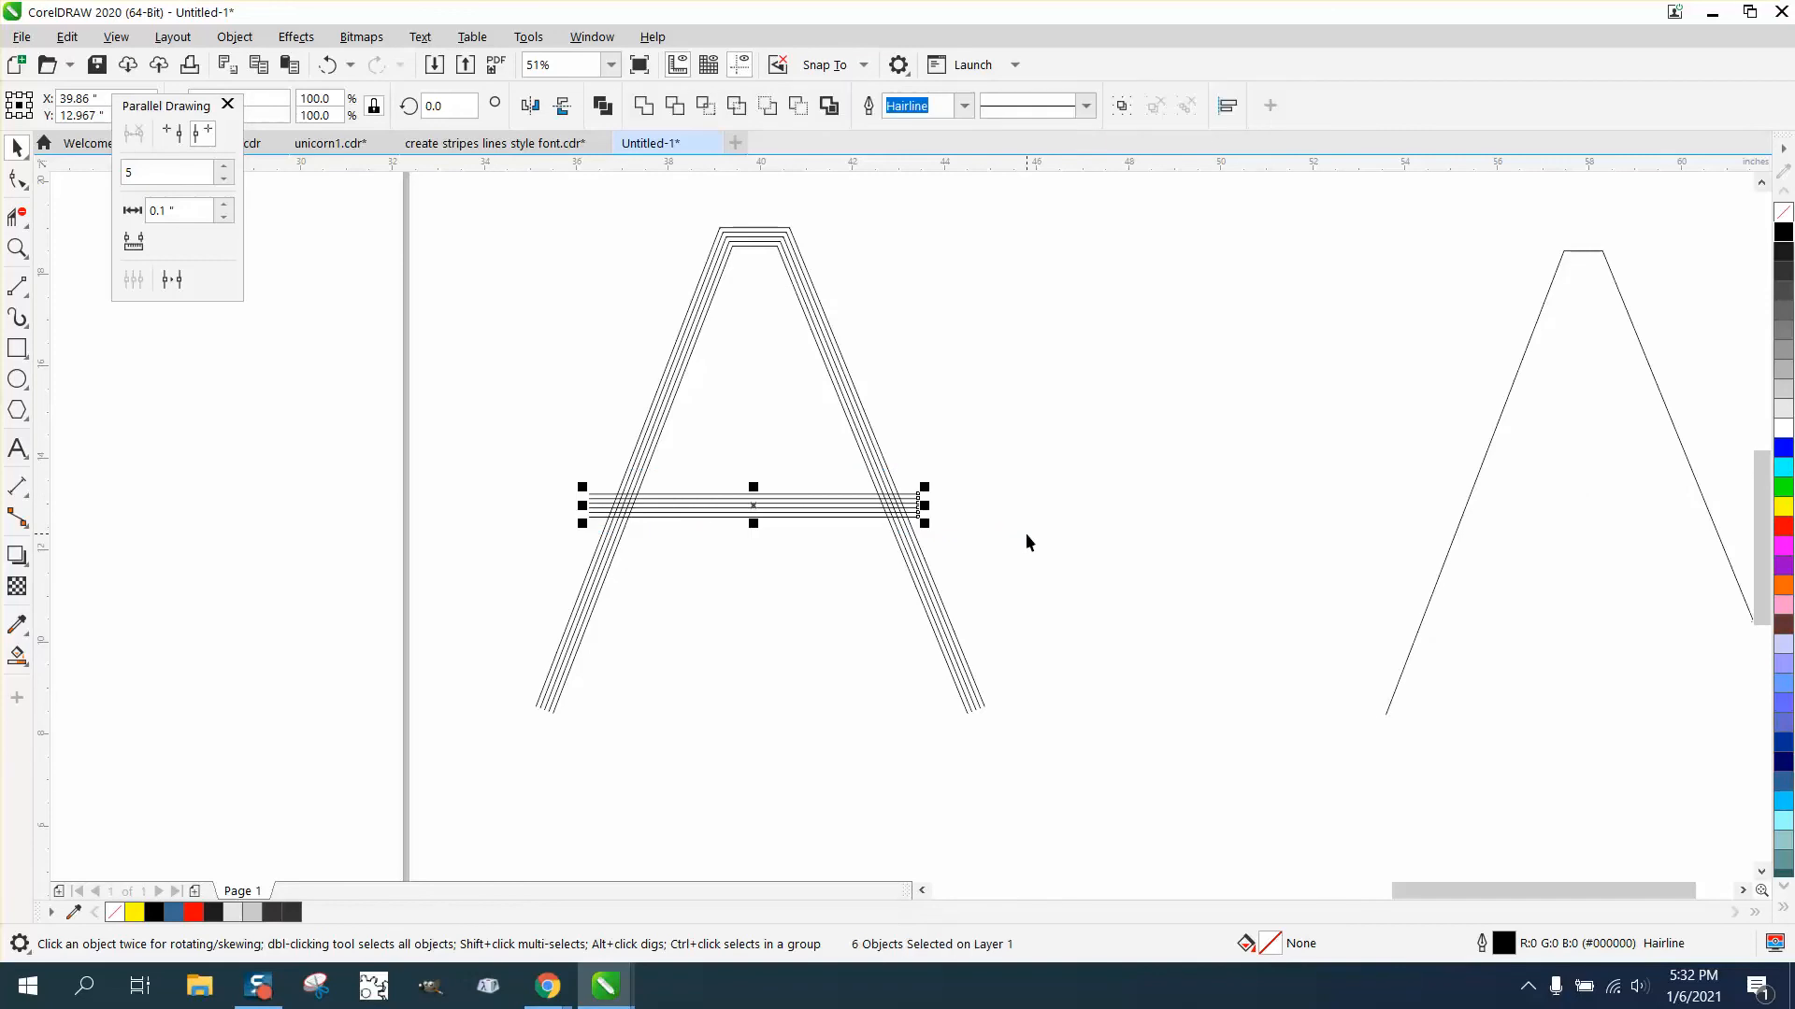
{"action": "key", "text": "Right"}
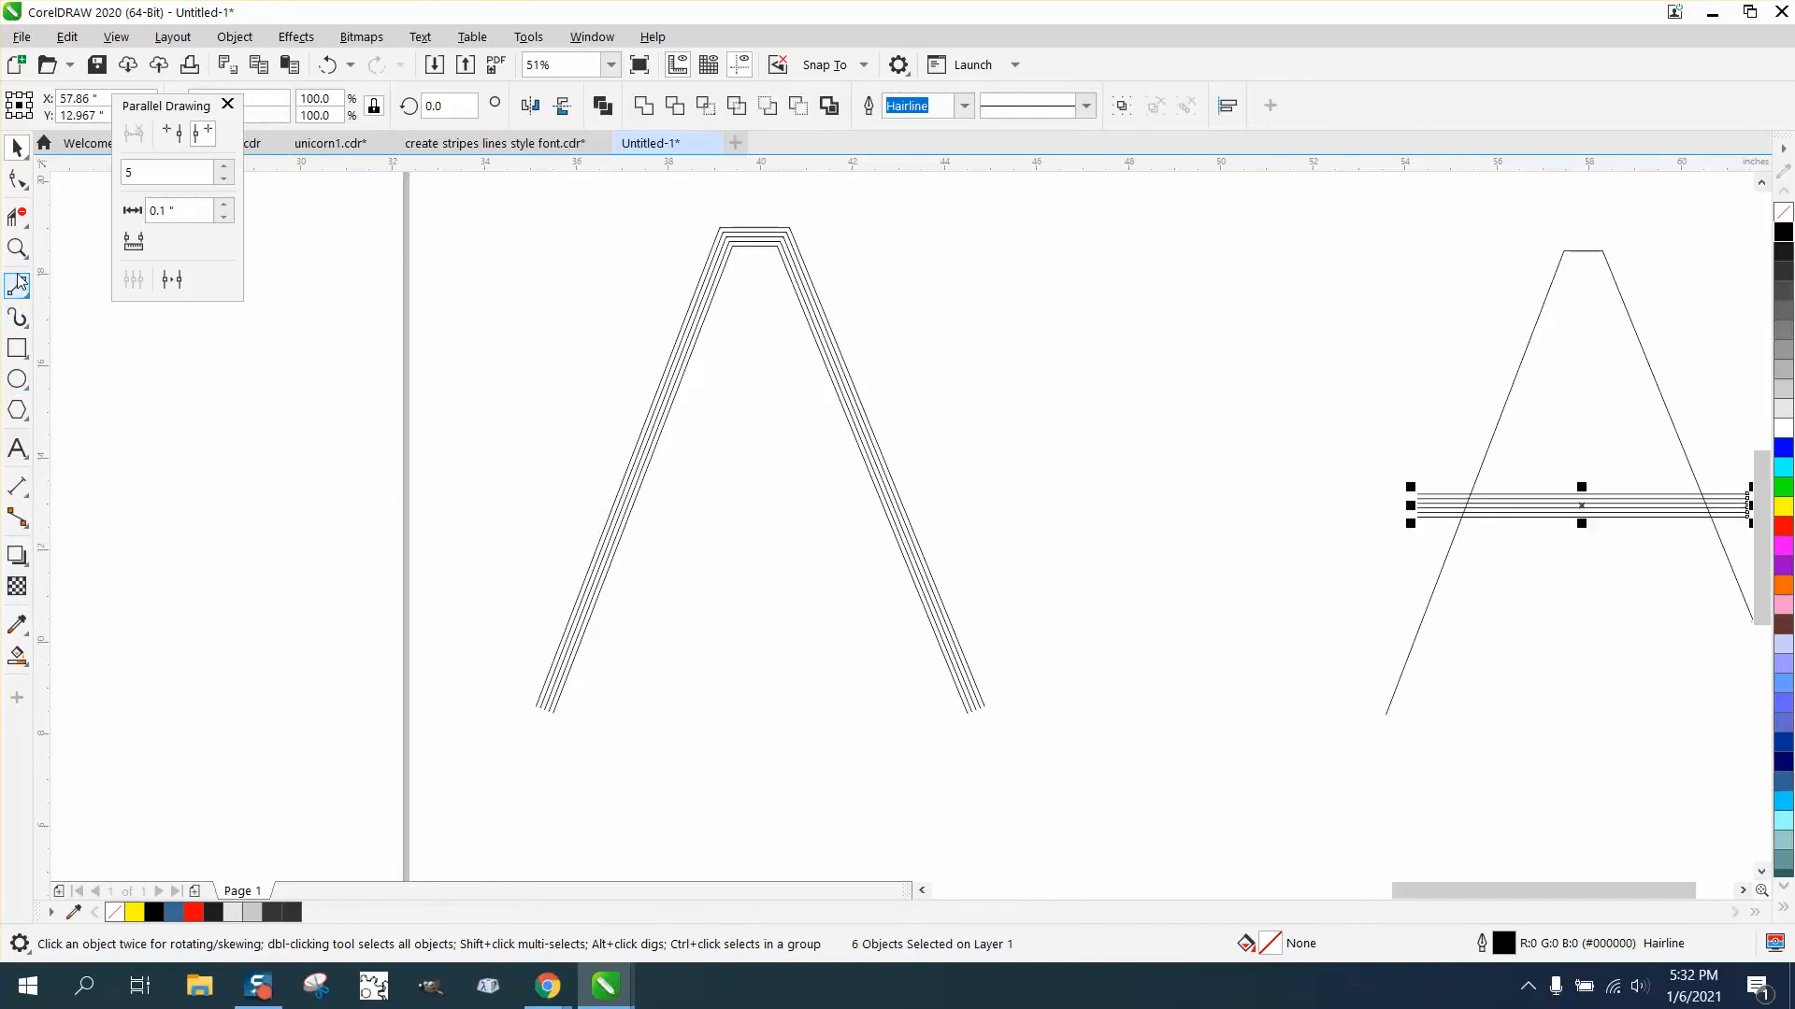
- Trim the crossbar lines where they extend beyond the copied letter's legs with Virtual Segment Delete
{"action": "left_click", "coordinate": [17, 248]}
{"action": "right_click", "coordinate": [1063, 483]}
{"action": "left_click_drag", "start_coordinate": [1270, 484], "coordinate": [1548, 570]}
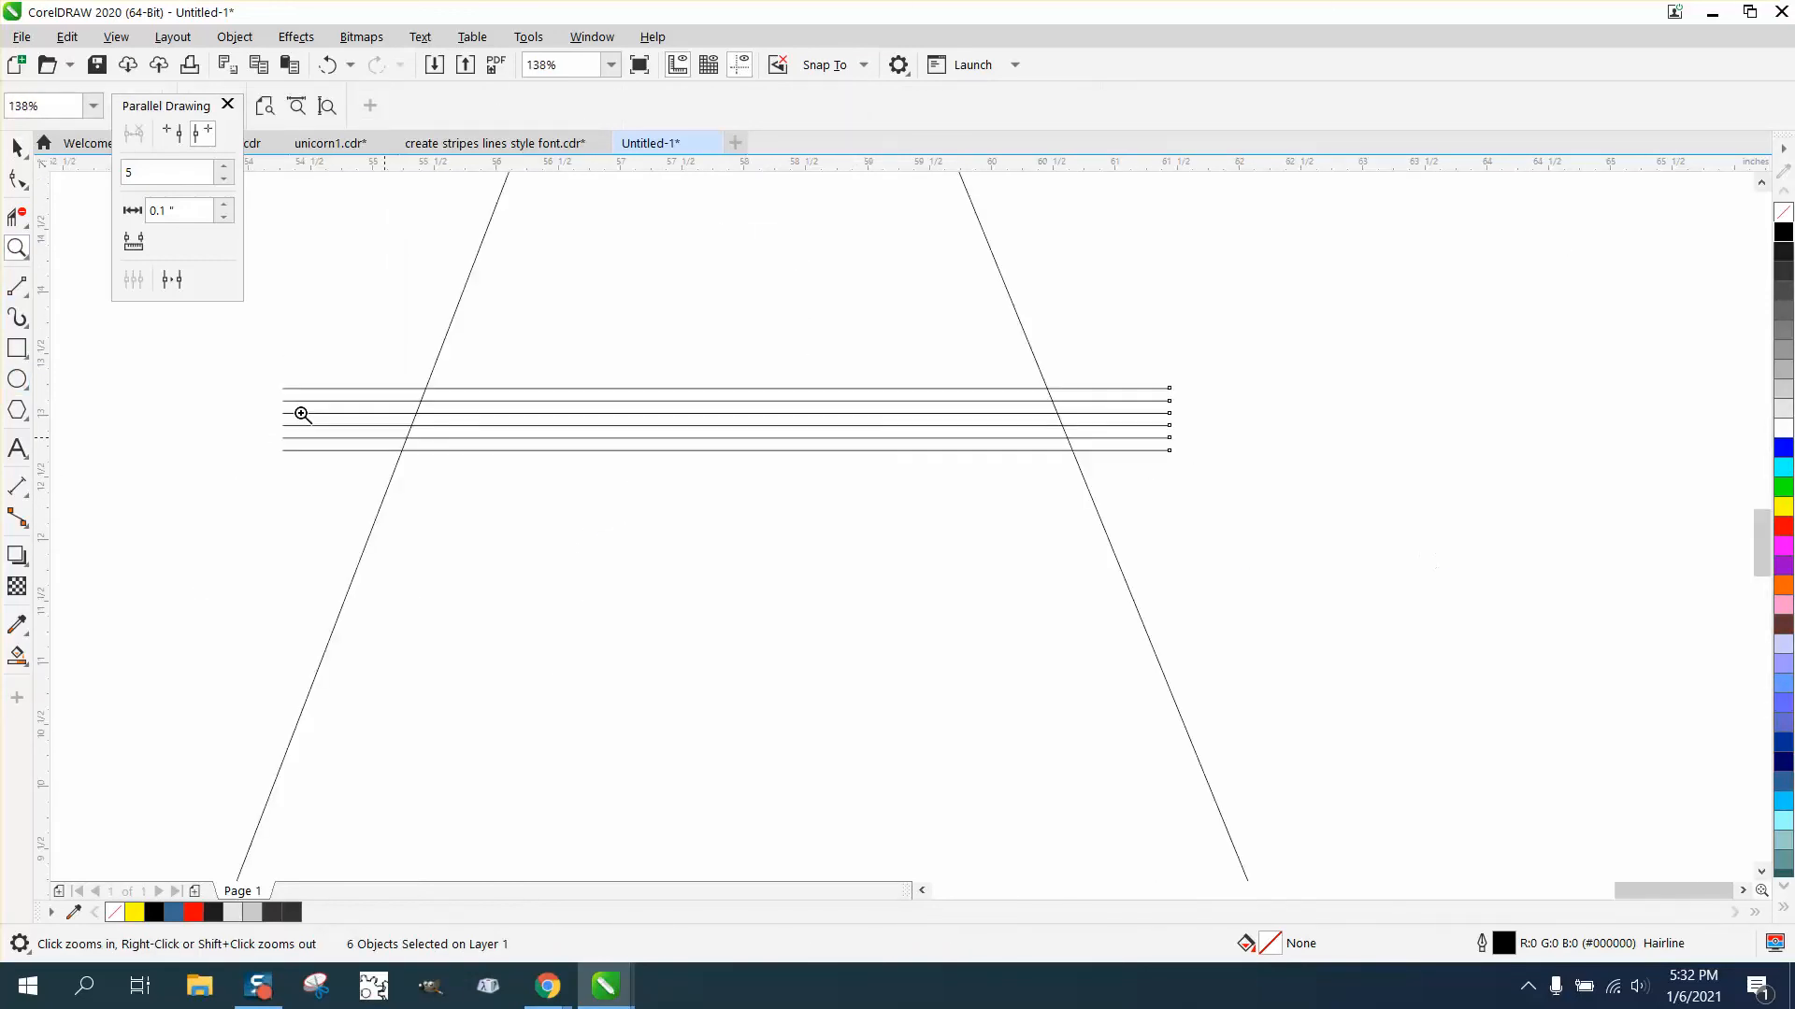
{"action": "left_click", "coordinate": [16, 217]}
{"action": "left_click_drag", "start_coordinate": [313, 346], "coordinate": [307, 466]}
{"action": "left_click_drag", "start_coordinate": [1028, 369], "coordinate": [1214, 489]}
{"action": "scroll", "coordinate": [716, 482], "scroll_direction": "down", "scroll_amount": 3}
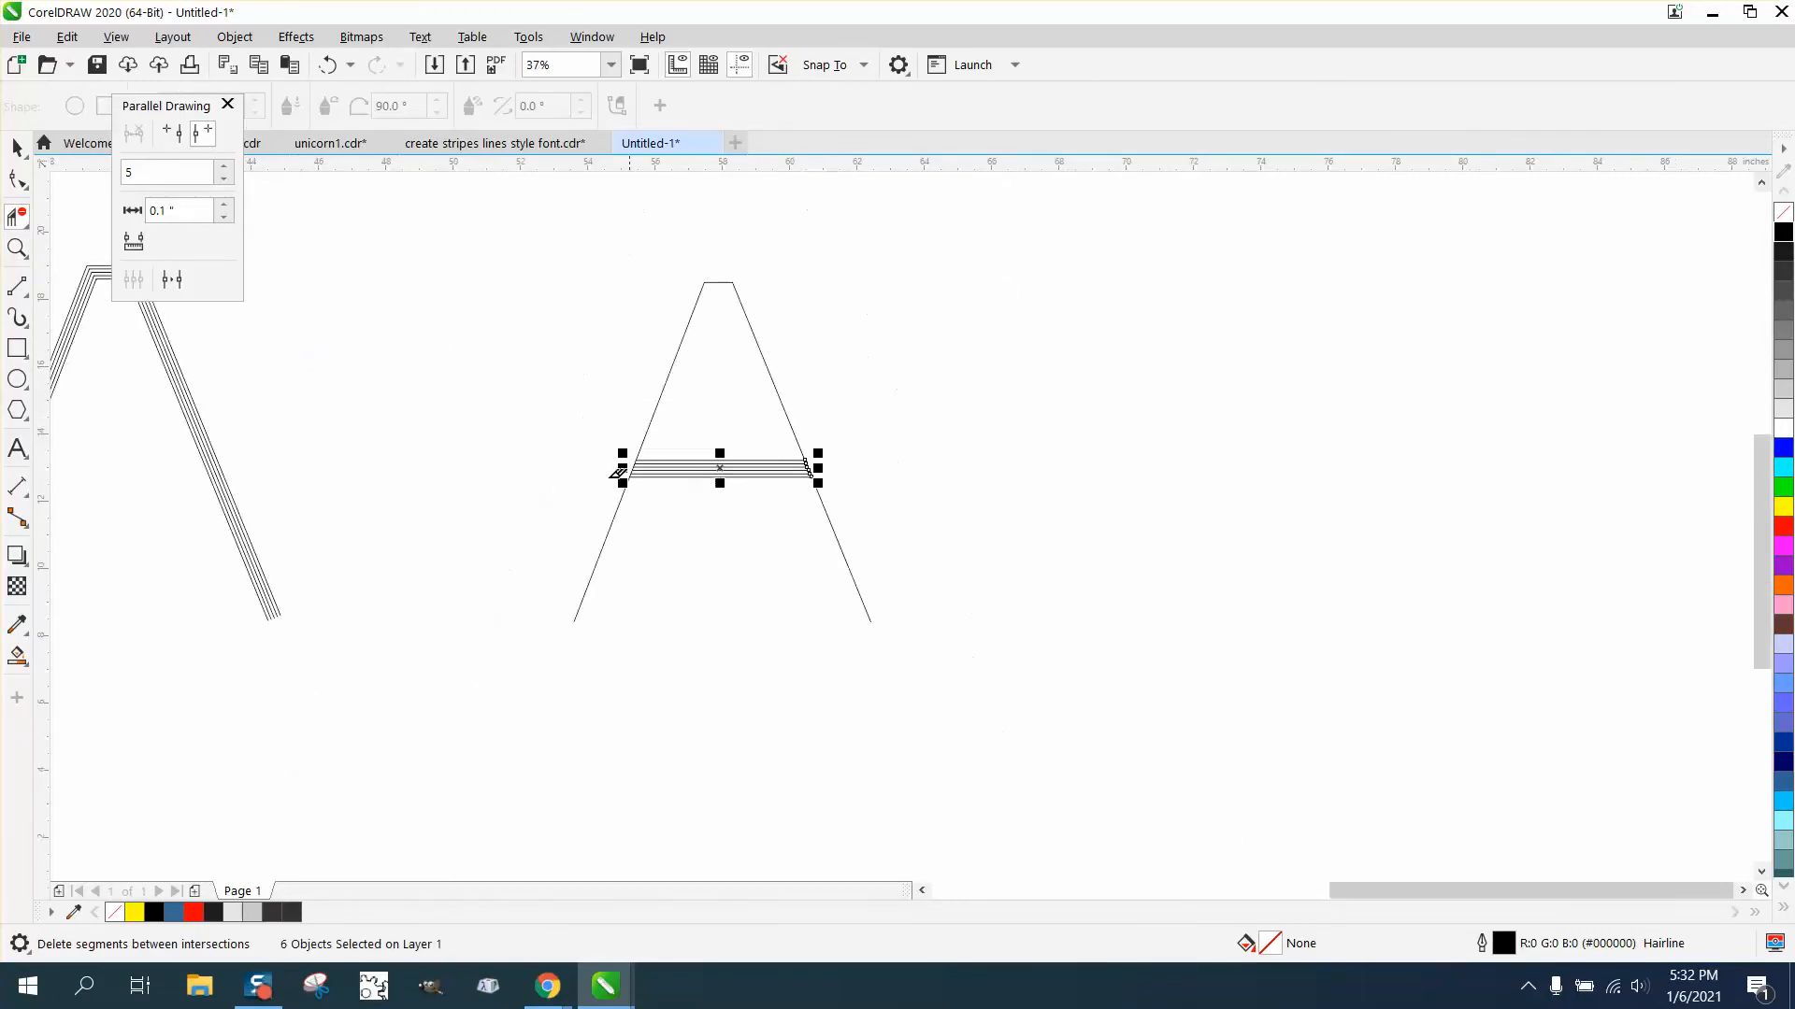
- Move the trimmed crossbar and outline copy back onto the striped letter and close the Parallel Drawing docker
{"action": "left_click", "coordinate": [16, 147]}
{"action": "left_click_drag", "start_coordinate": [468, 225], "coordinate": [1052, 720]}
{"action": "key", "text": "Left"}
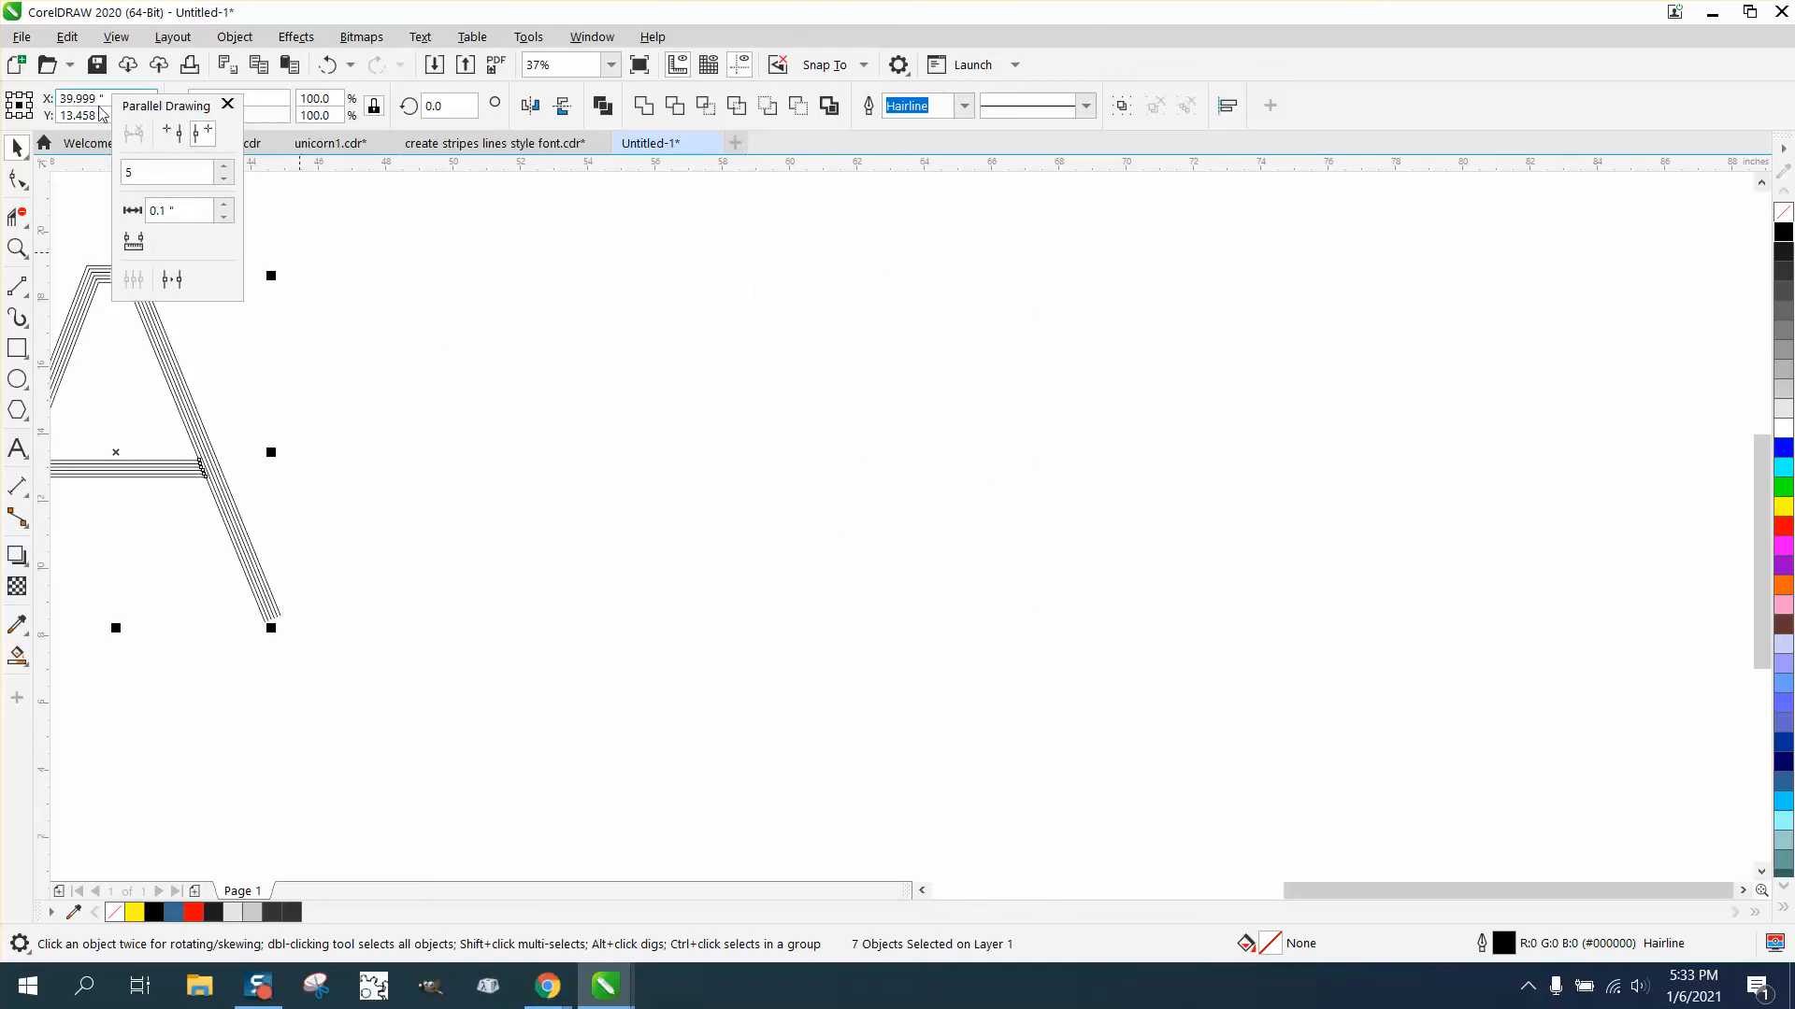
{"action": "left_click", "coordinate": [226, 105]}
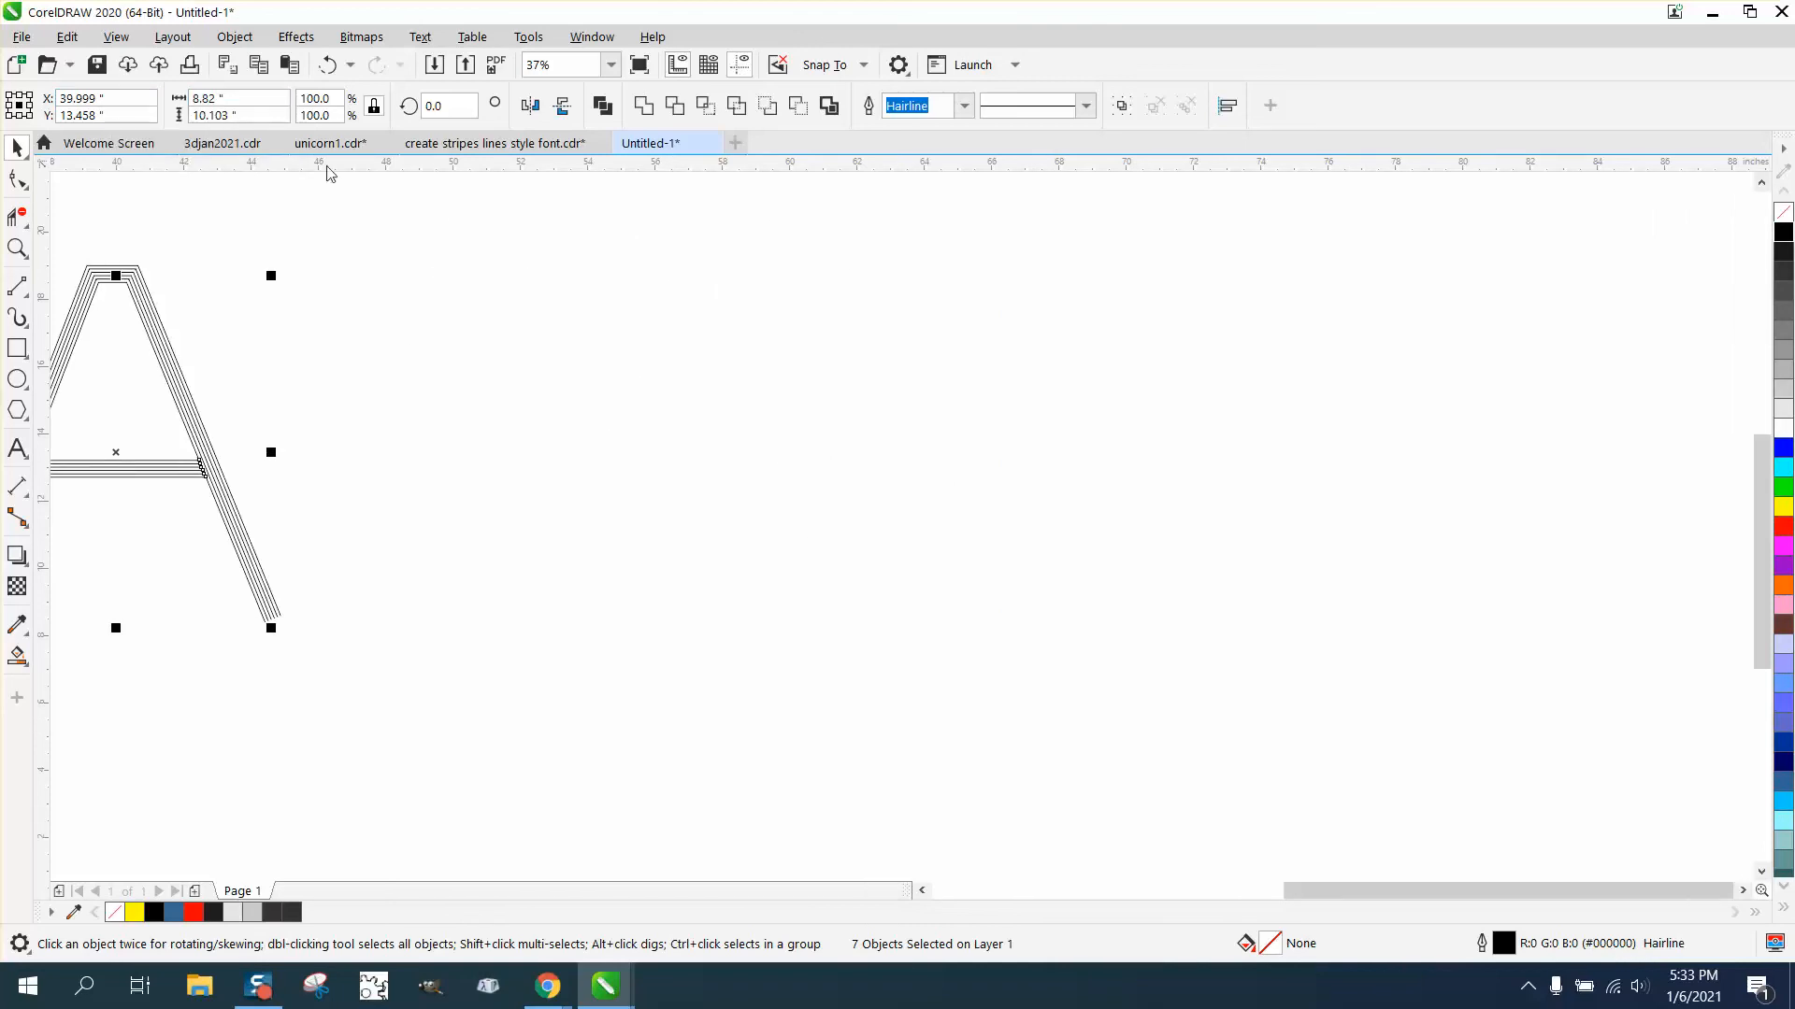
- Delete the crossbar line ends overlapping the letter's legs with Virtual Segment Delete
{"action": "scroll", "coordinate": [329, 248], "scroll_direction": "down", "scroll_amount": 2}
{"action": "left_click", "coordinate": [19, 249]}
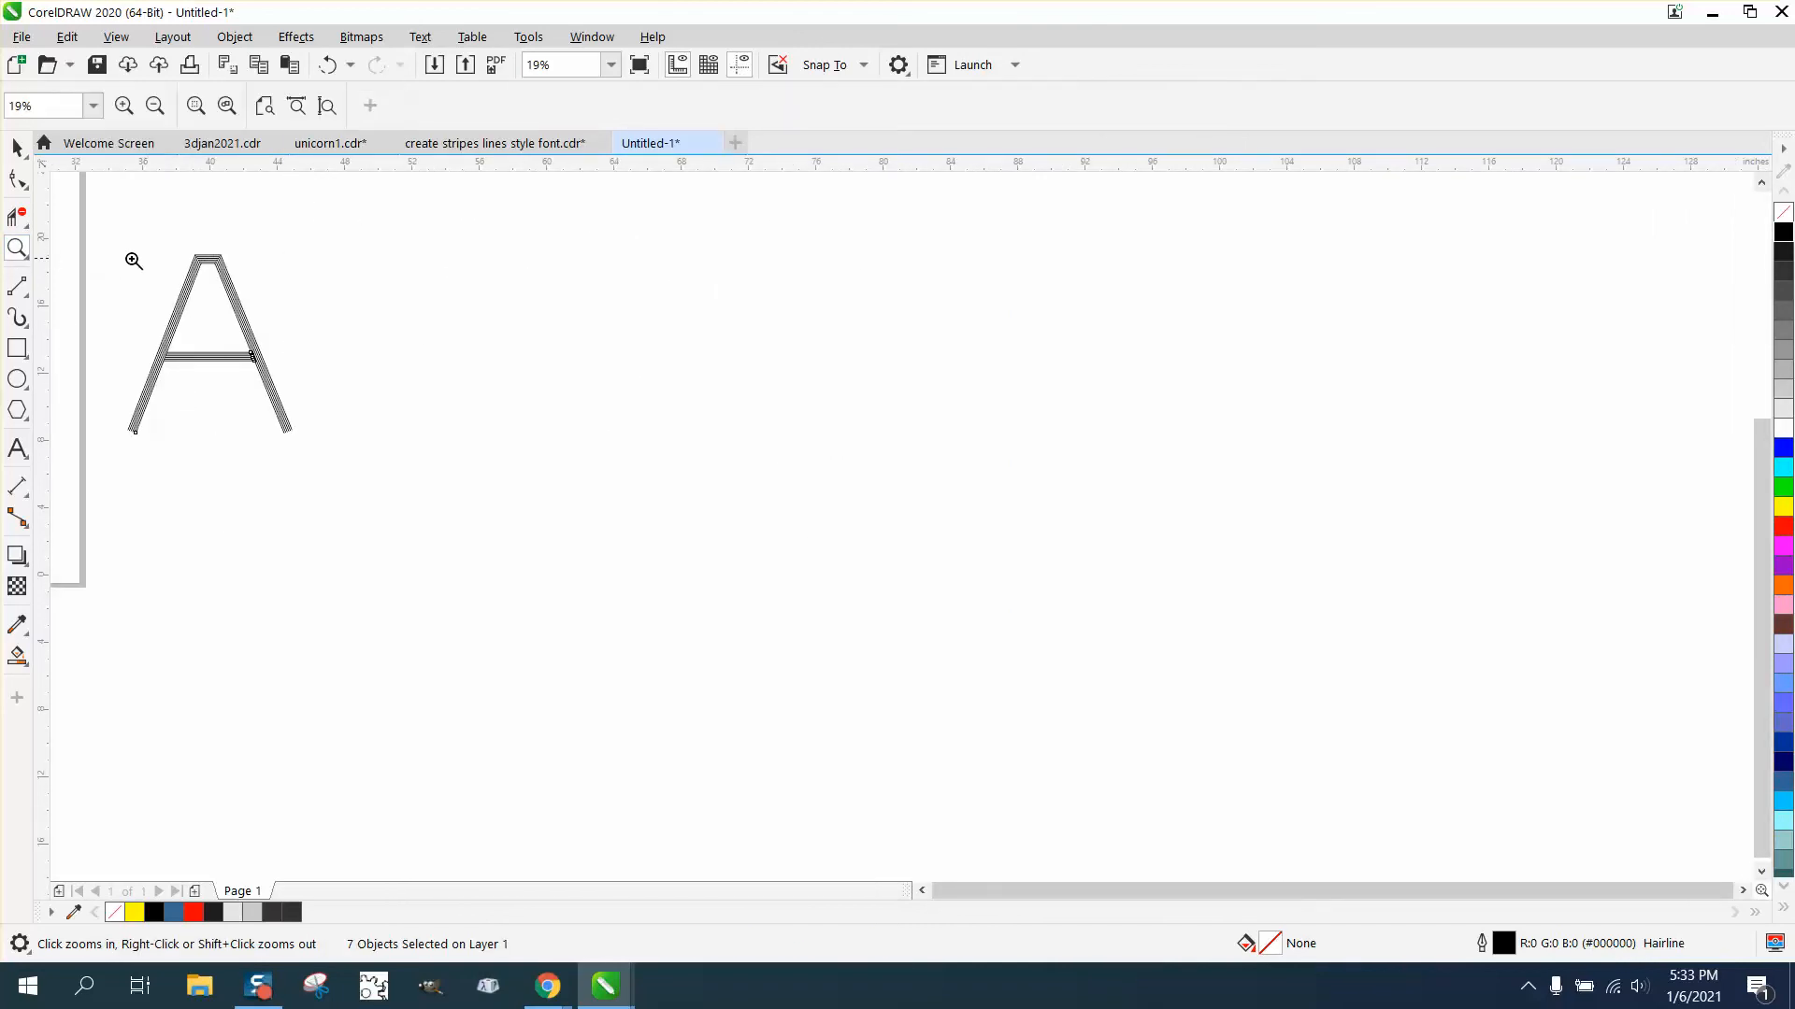
{"action": "left_click_drag", "start_coordinate": [134, 323], "coordinate": [444, 473]}
{"action": "left_click_drag", "start_coordinate": [254, 273], "coordinate": [759, 400]}
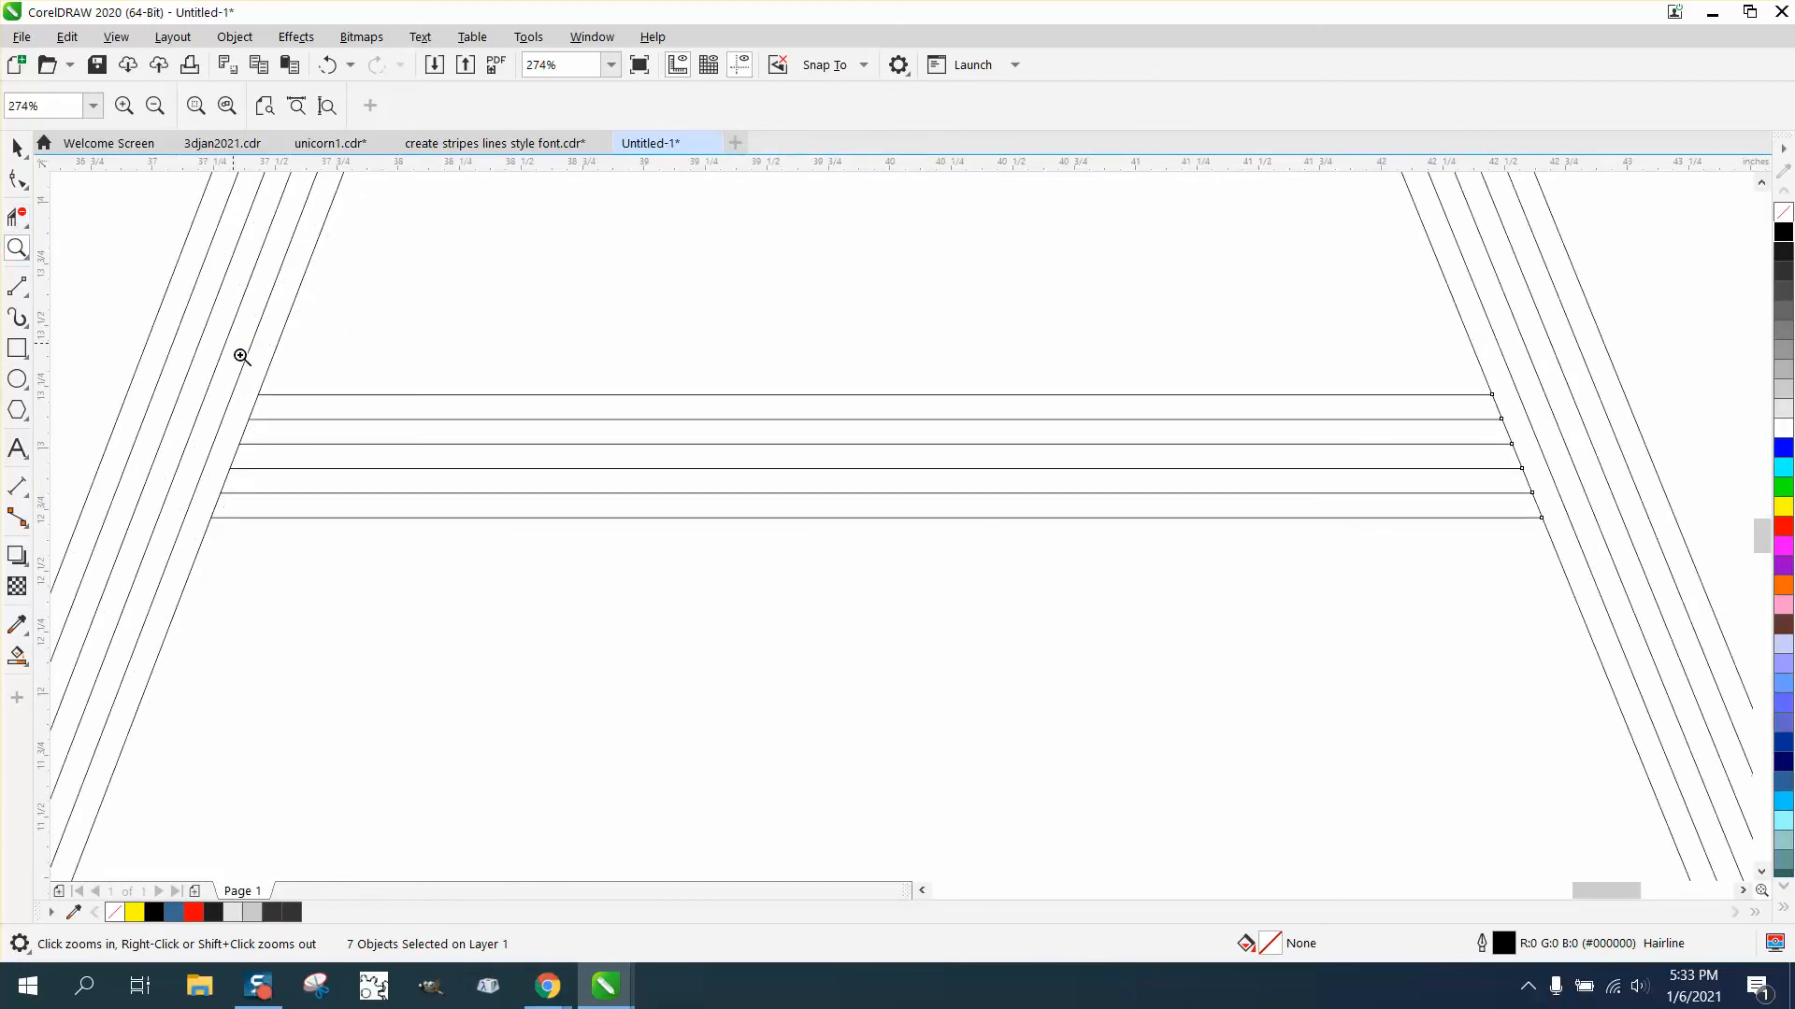
{"action": "left_click", "coordinate": [19, 227]}
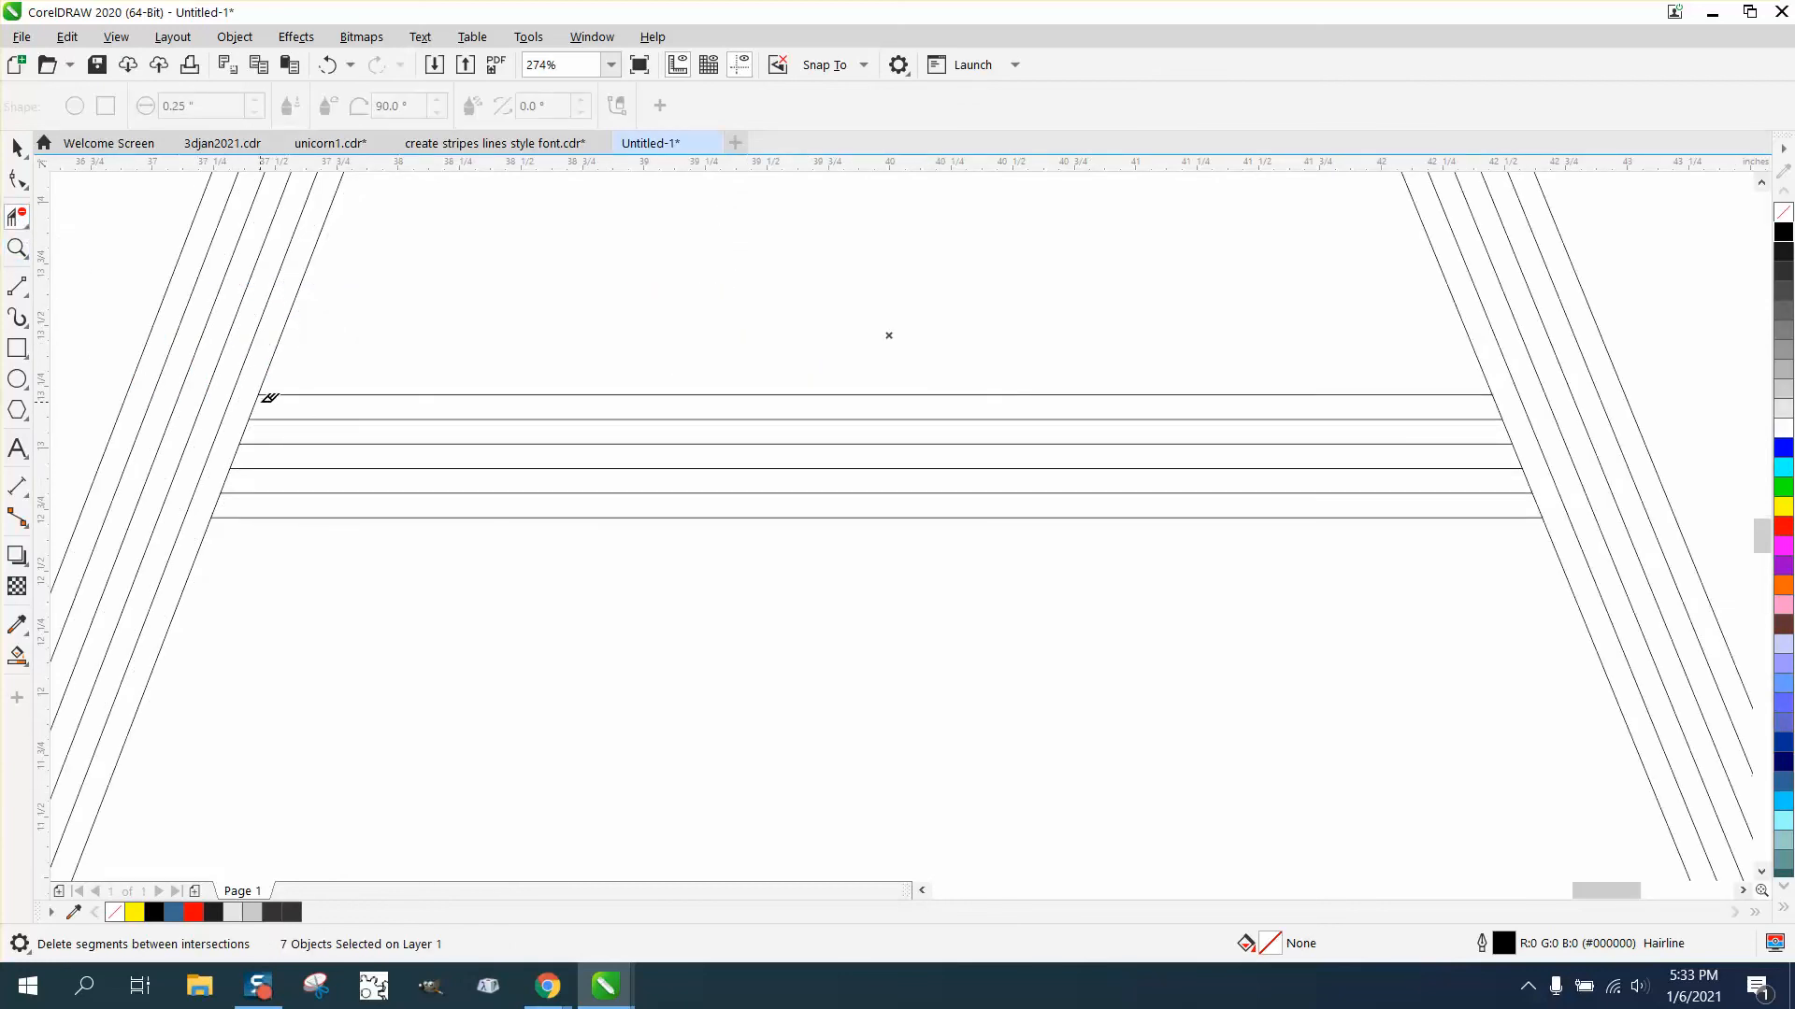
{"action": "left_click", "coordinate": [255, 401]}
{"action": "left_click", "coordinate": [219, 500]}
{"action": "scroll", "coordinate": [1169, 465], "scroll_direction": "down", "scroll_amount": 5}
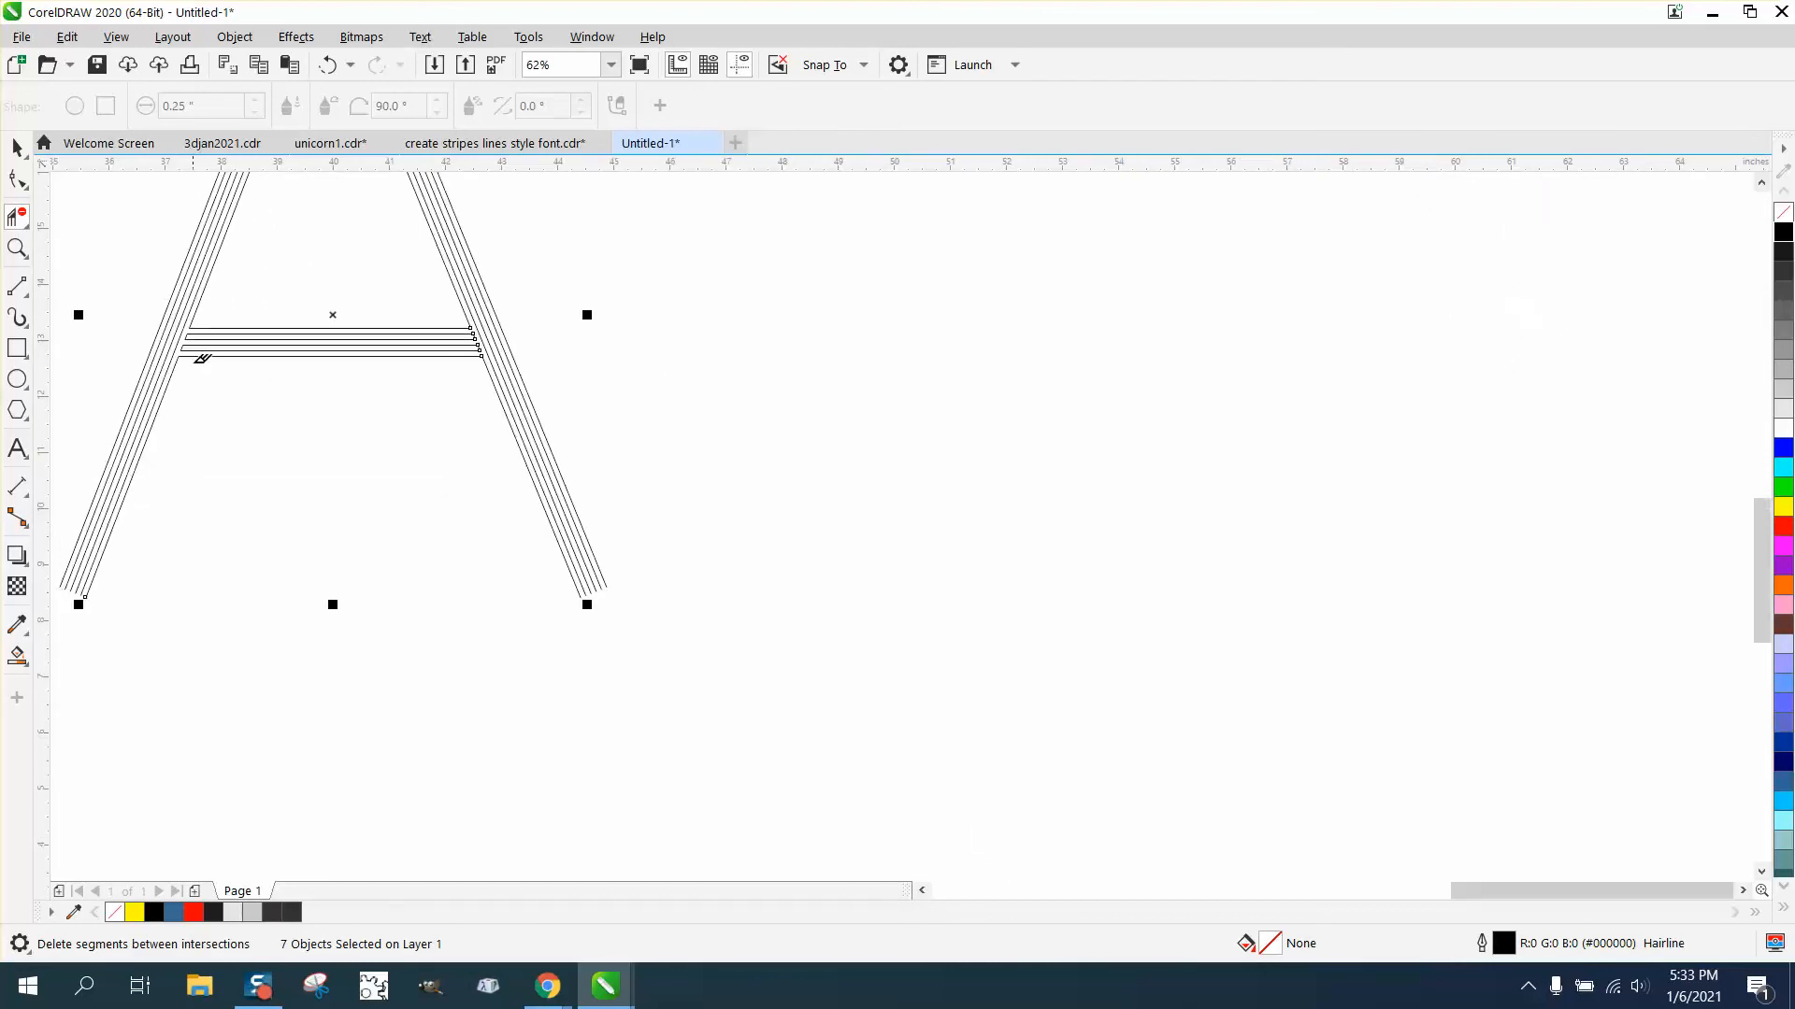
- Draw a 2-point line closing the bottom end of the right leg's strokes
{"action": "left_click", "coordinate": [23, 254]}
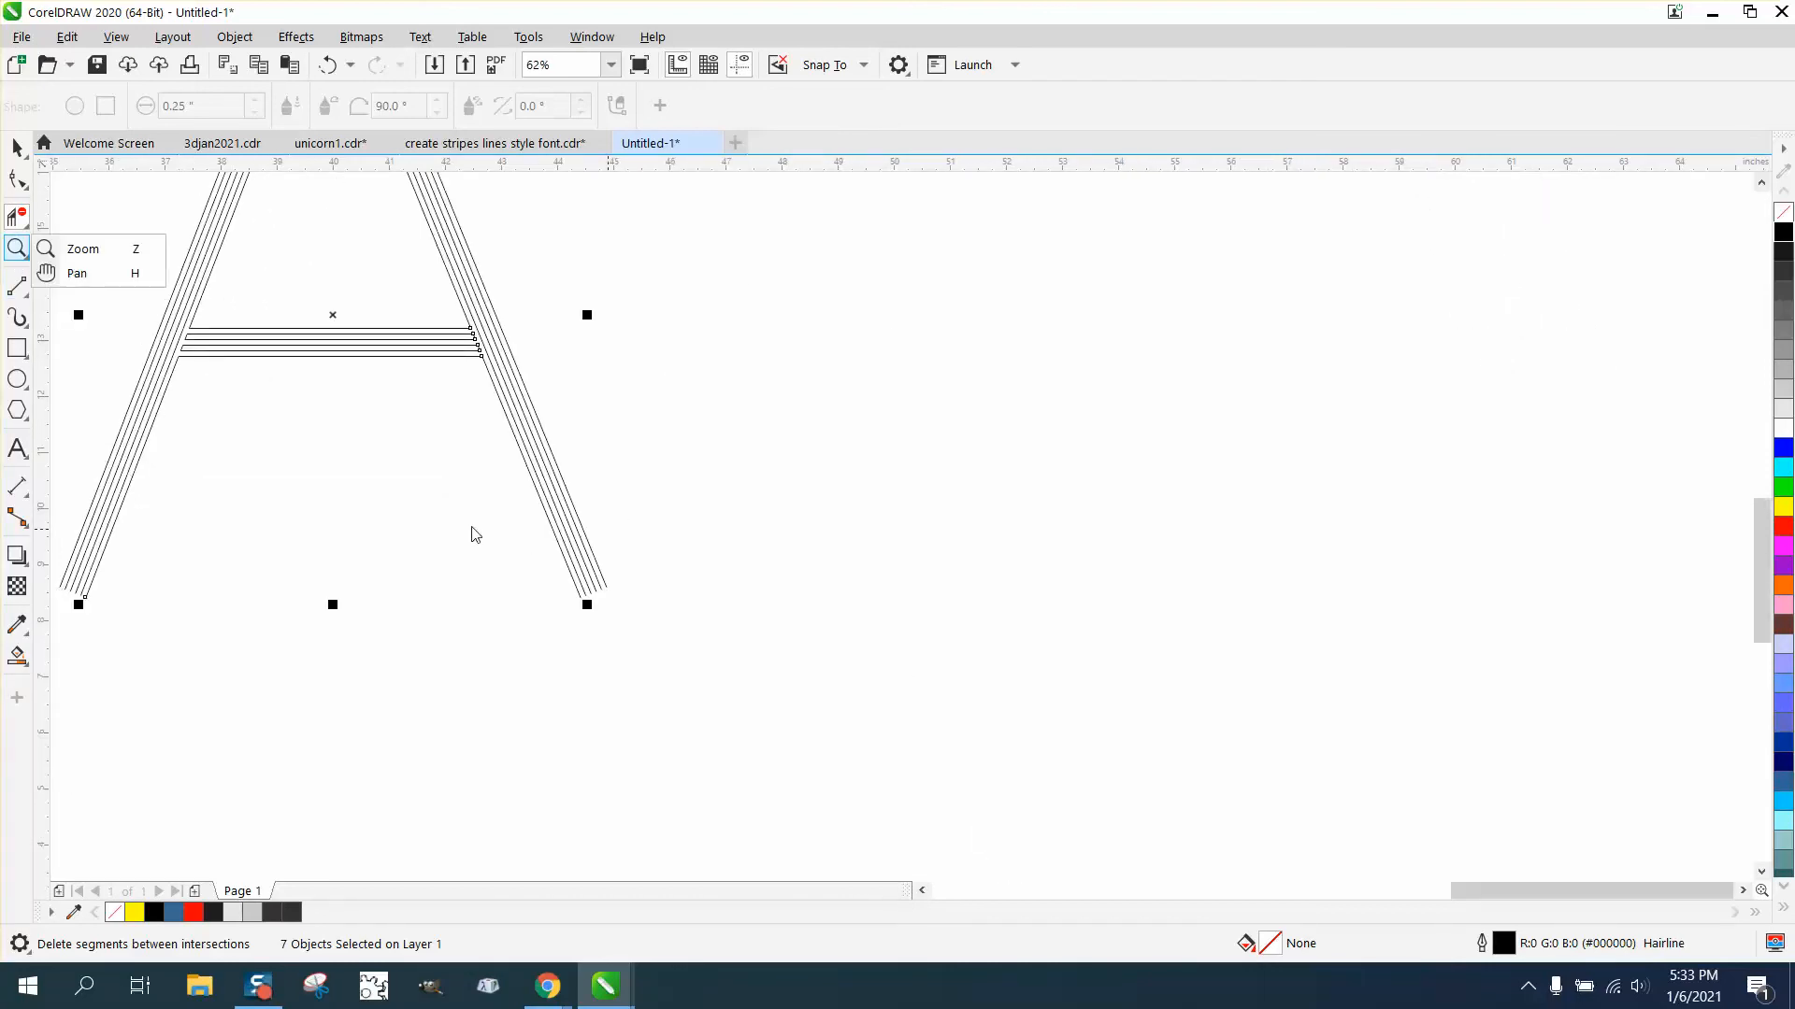
{"action": "left_click", "coordinate": [61, 251]}
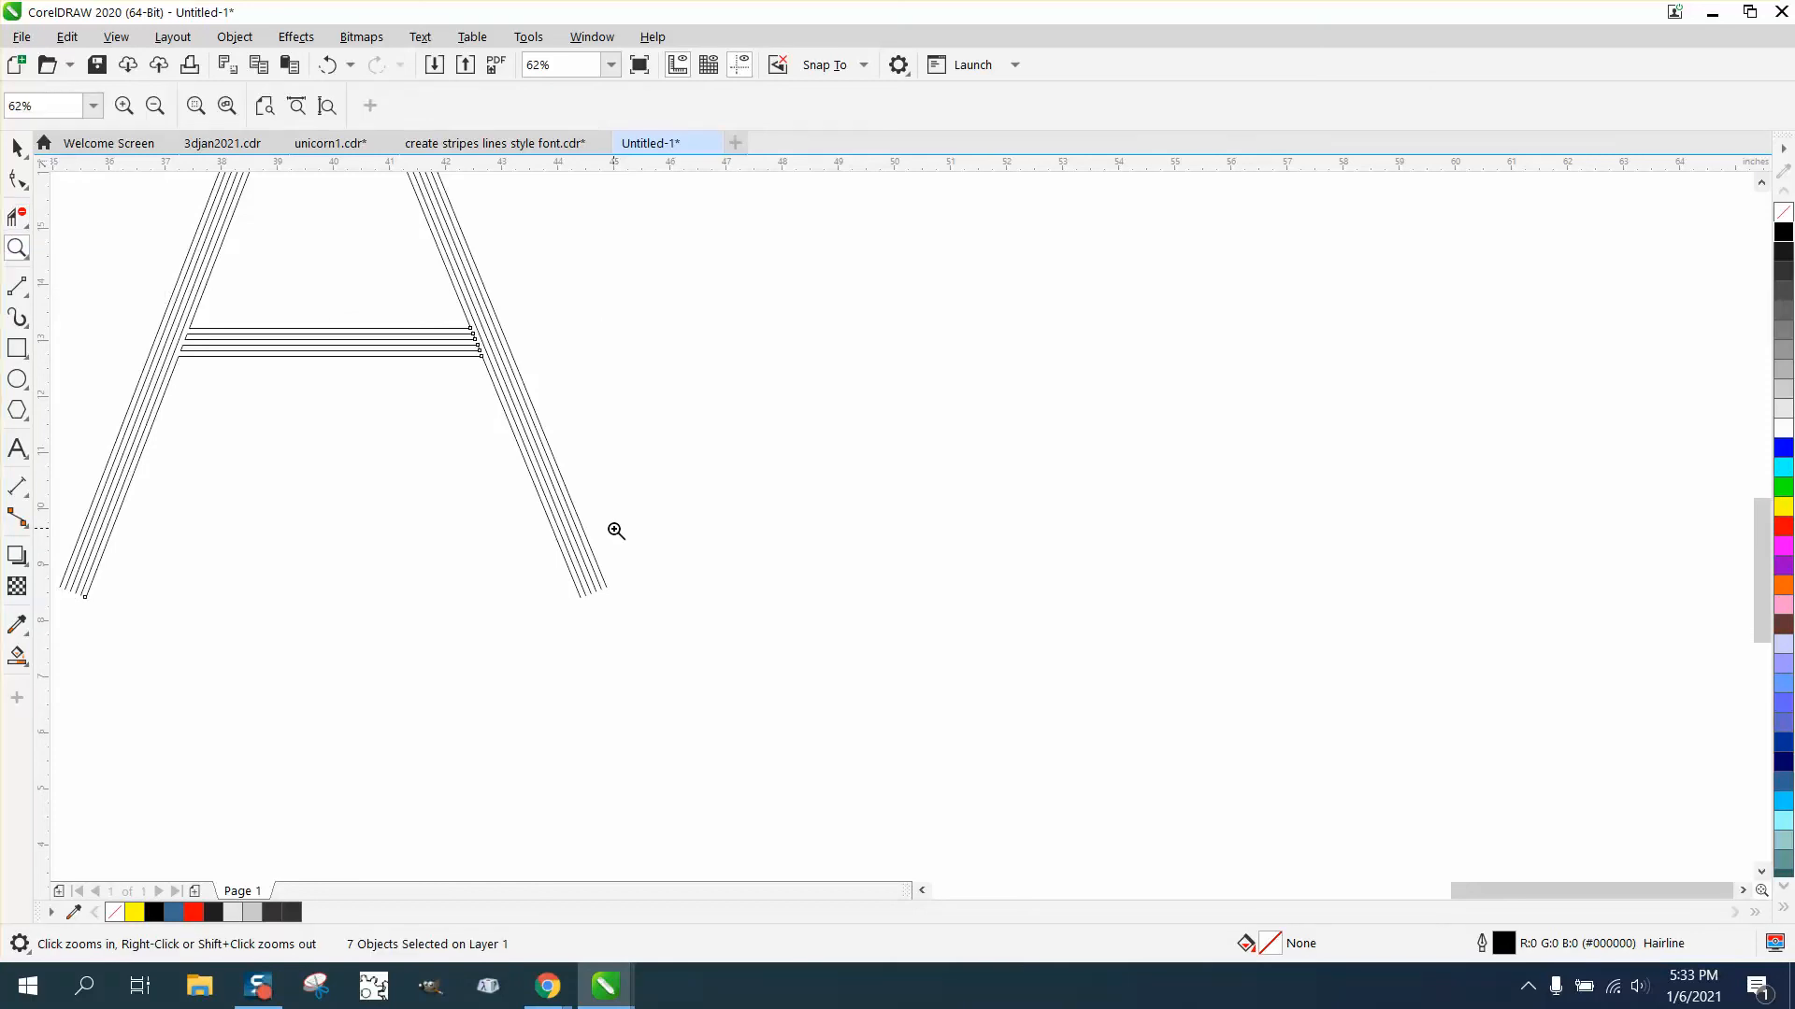
{"action": "left_click", "coordinate": [652, 599]}
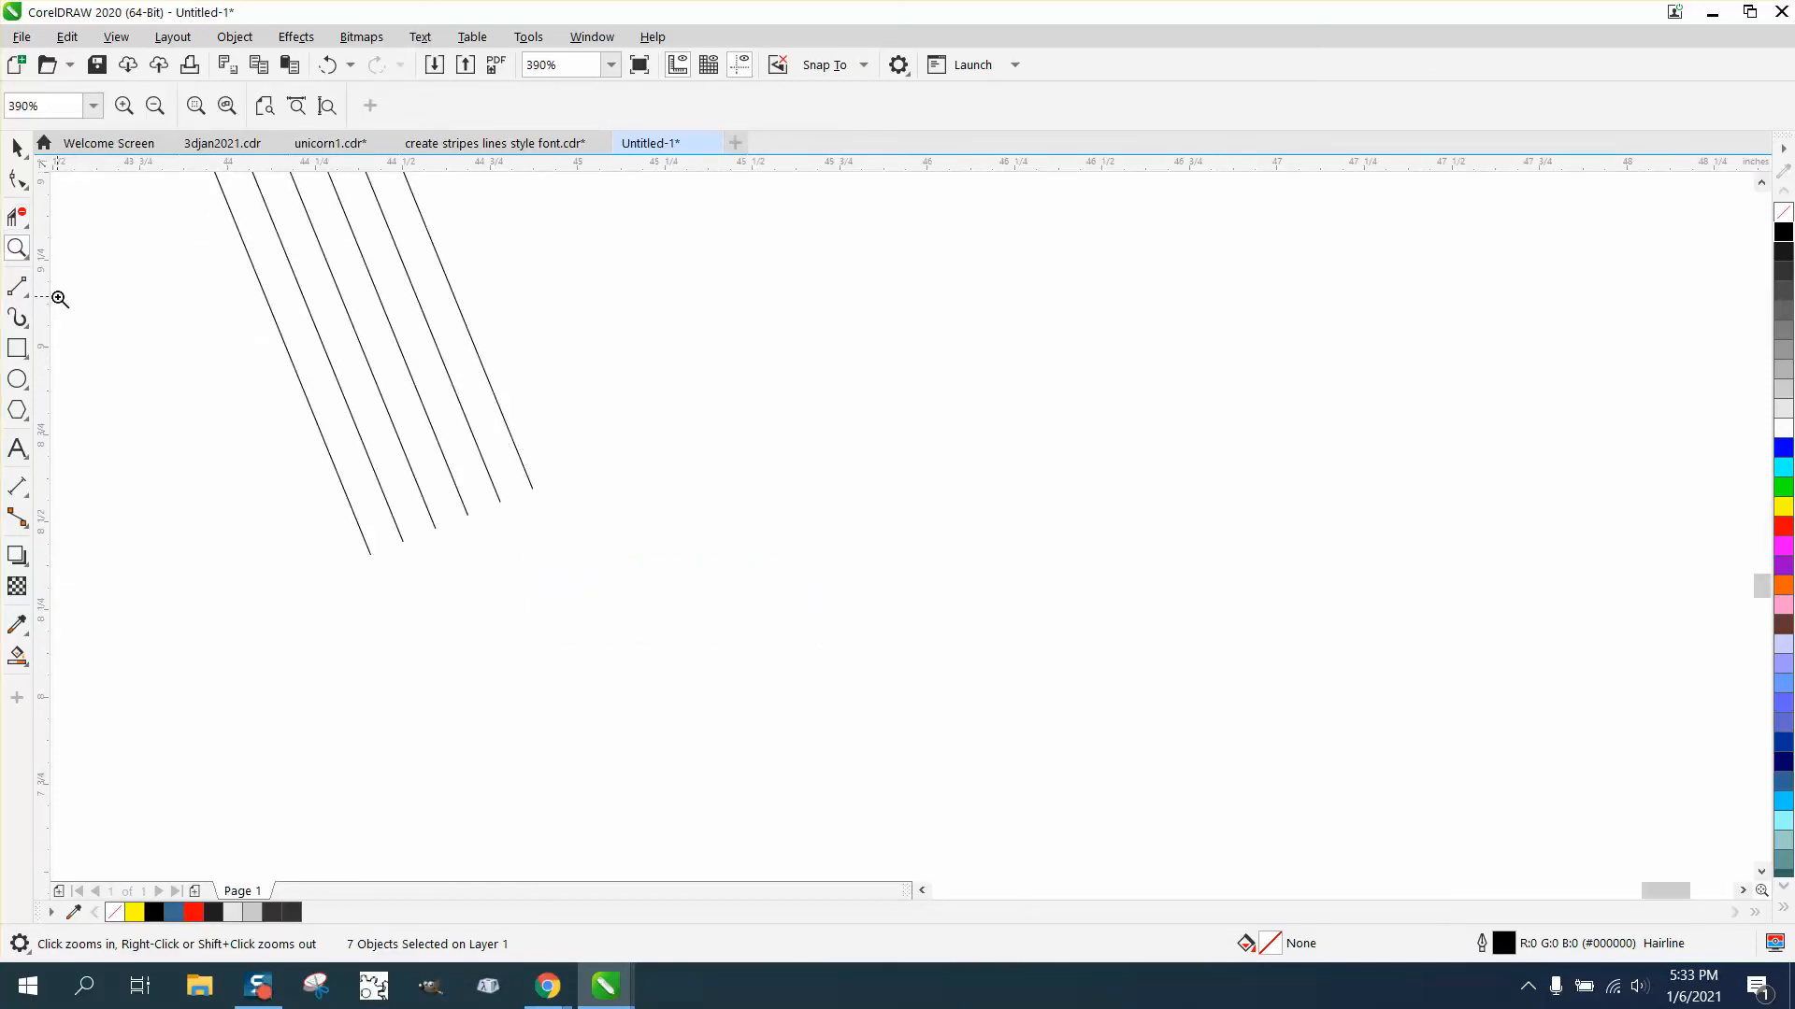
{"action": "left_click", "coordinate": [26, 293]}
{"action": "left_click", "coordinate": [78, 311]}
{"action": "left_click_drag", "start_coordinate": [533, 488], "coordinate": [372, 558]}
- Draw a 2-point line closing the bottom end of the left leg's strokes
{"action": "scroll", "coordinate": [579, 561], "scroll_direction": "down", "scroll_amount": 3}
{"action": "scroll", "coordinate": [569, 559], "scroll_direction": "down", "scroll_amount": 3}
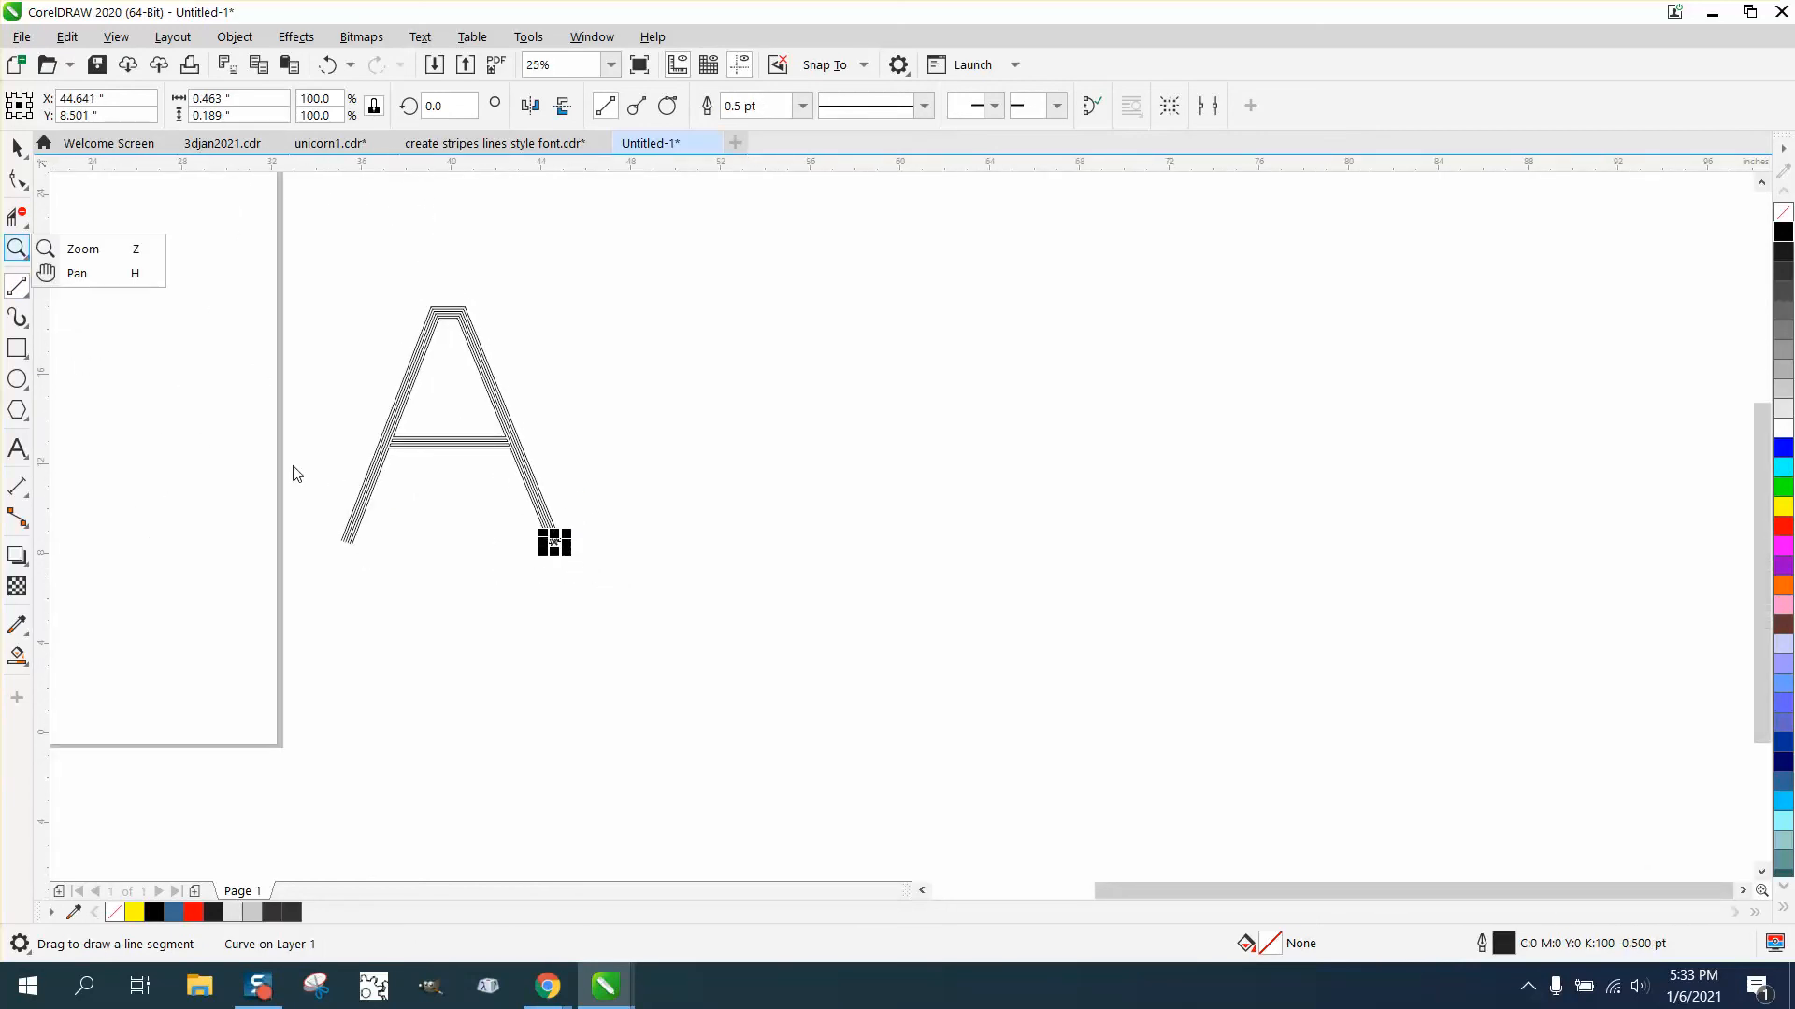
{"action": "left_click", "coordinate": [83, 248]}
{"action": "left_click_drag", "start_coordinate": [293, 485], "coordinate": [524, 595]}
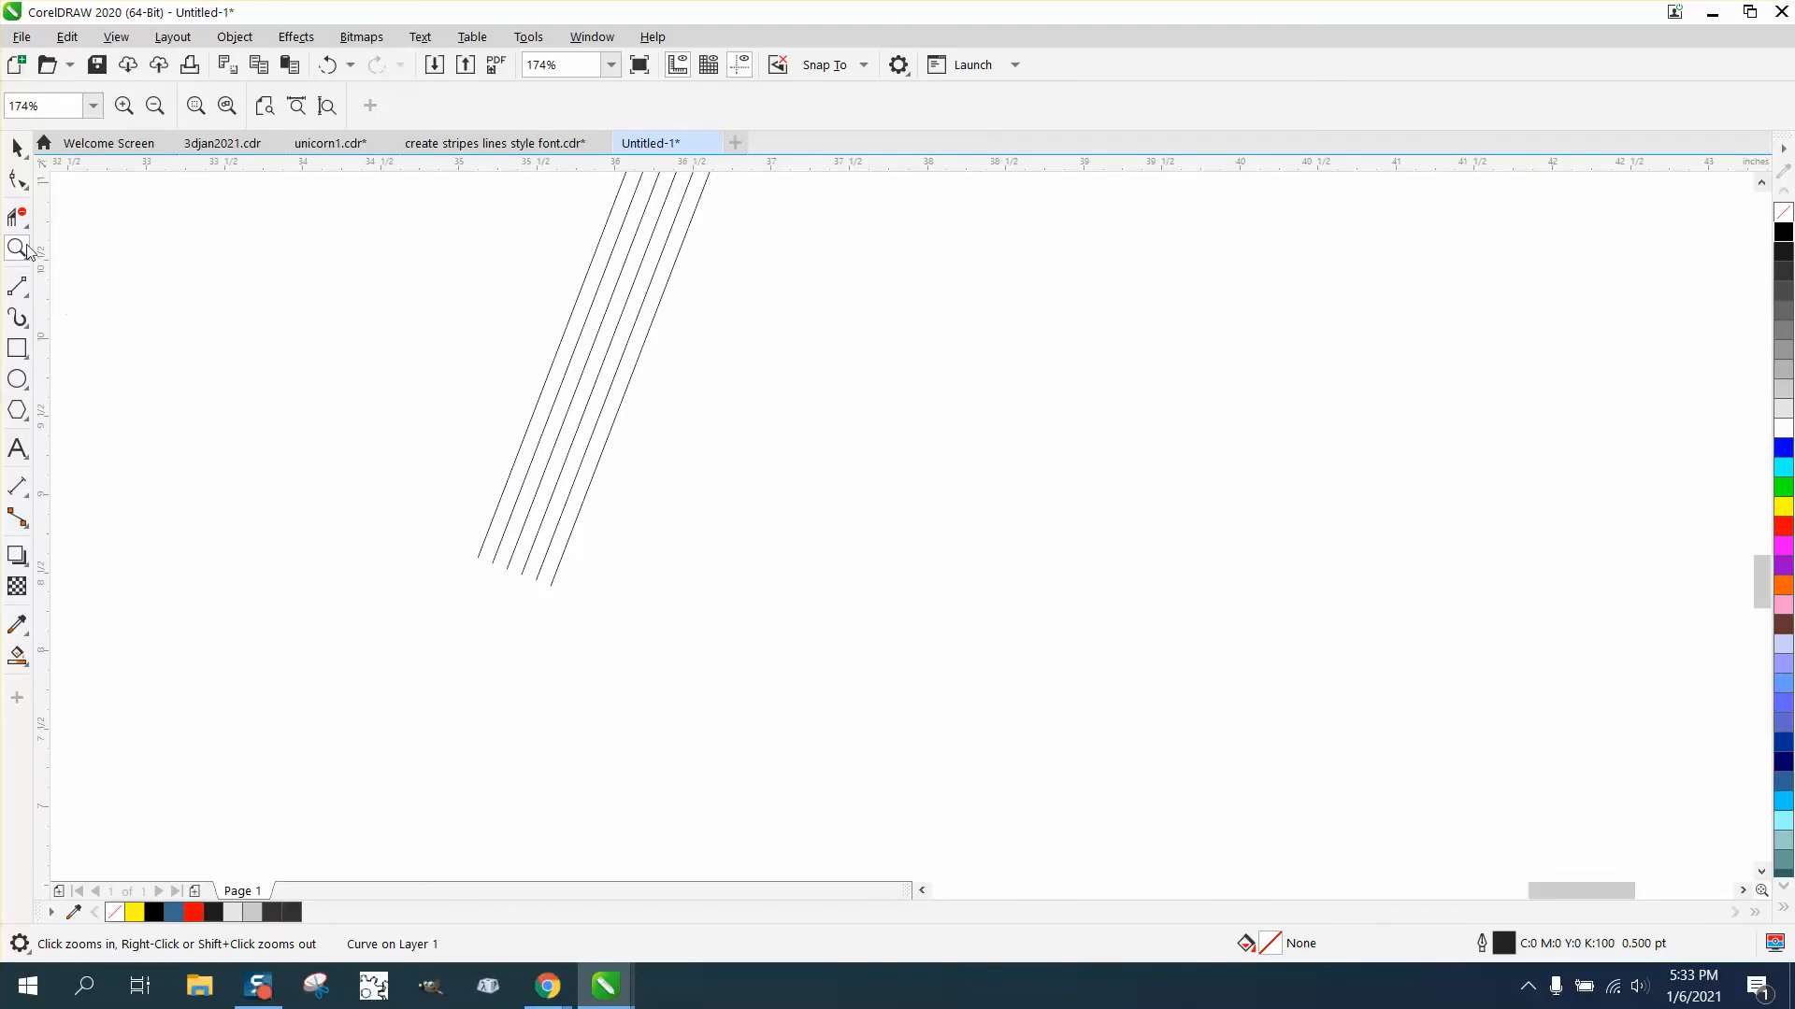
{"action": "left_click", "coordinate": [17, 286]}
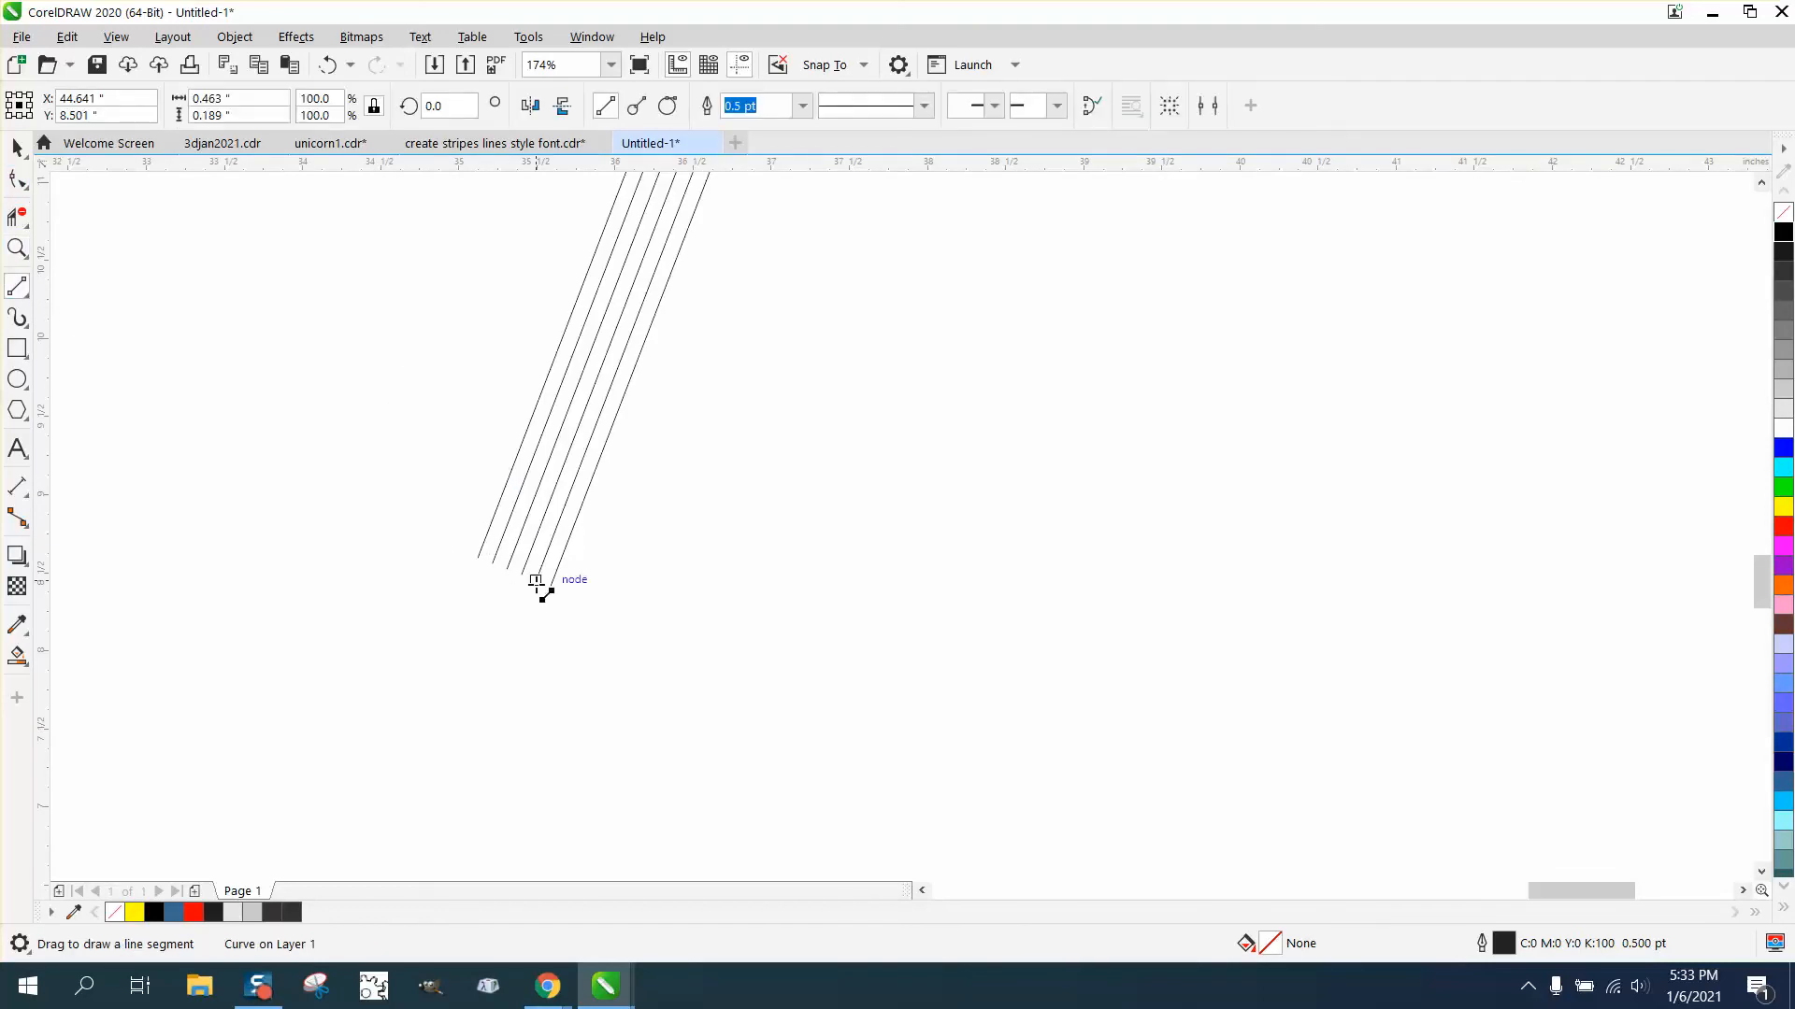
{"action": "left_click_drag", "start_coordinate": [551, 585], "coordinate": [479, 558]}
{"action": "left_click", "coordinate": [17, 147]}
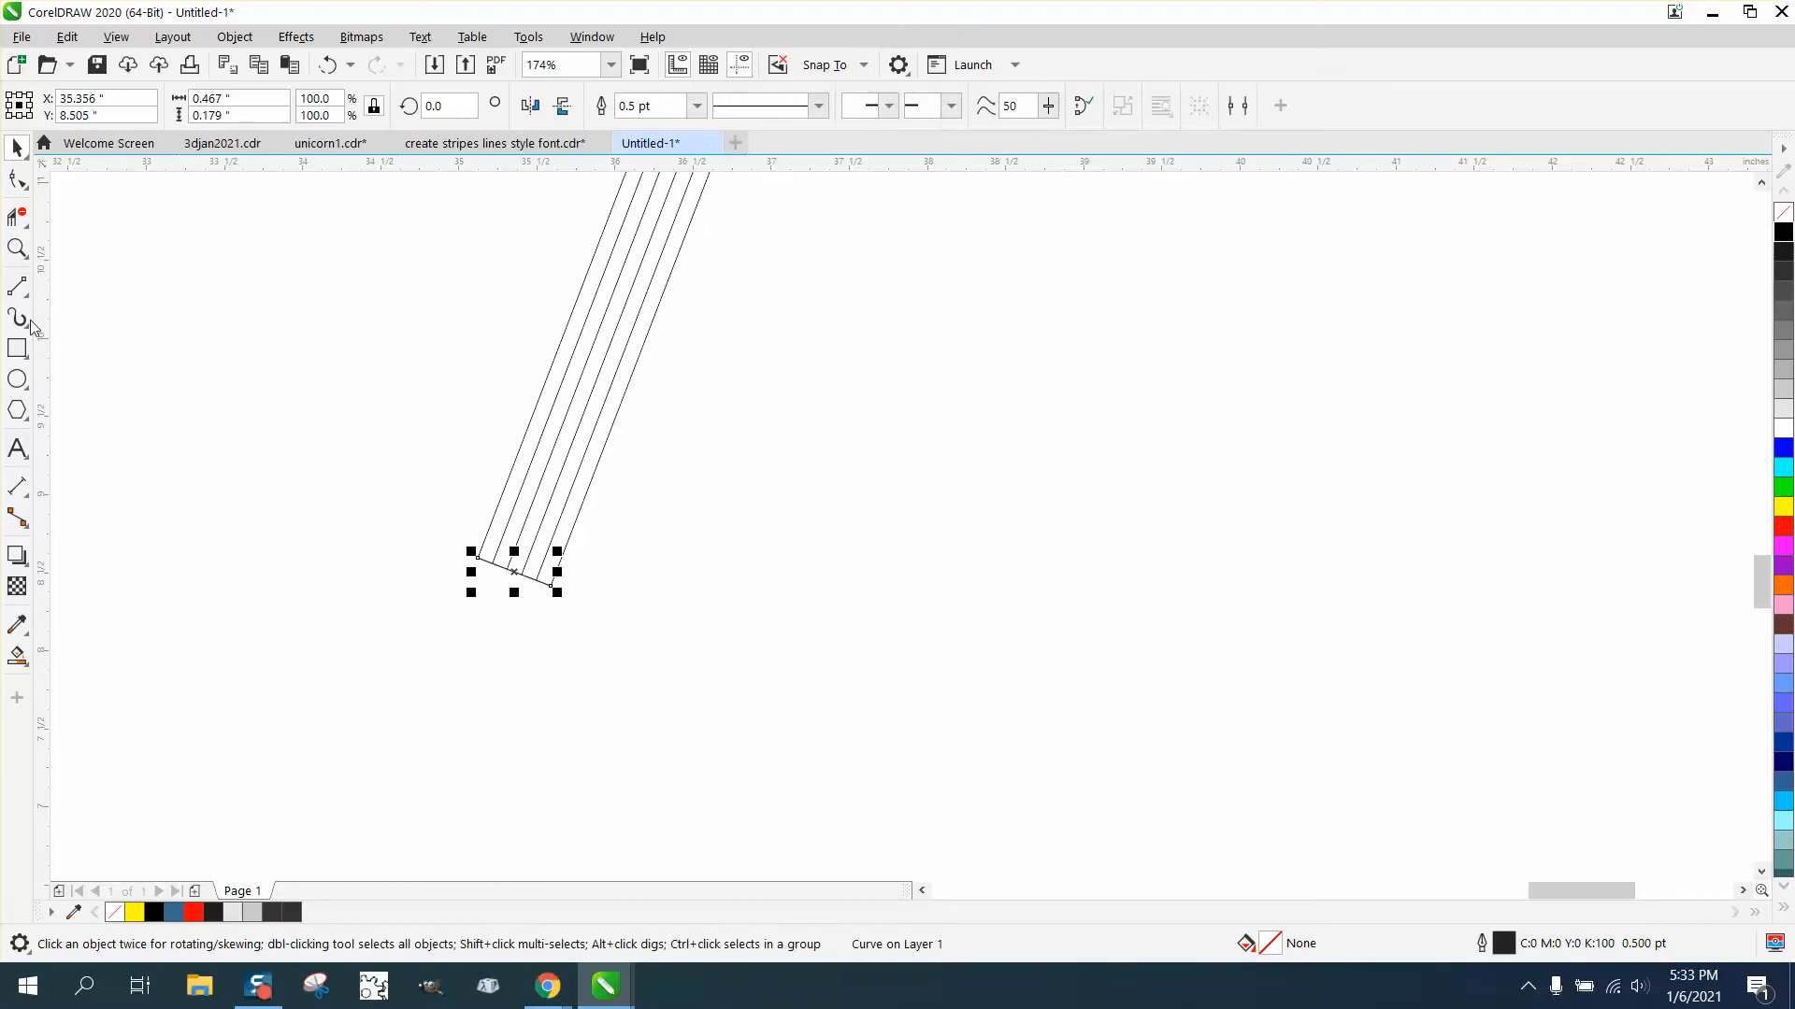
- Fill alternating stripes of the letter black with Smart Fill
{"action": "left_click", "coordinate": [18, 656]}
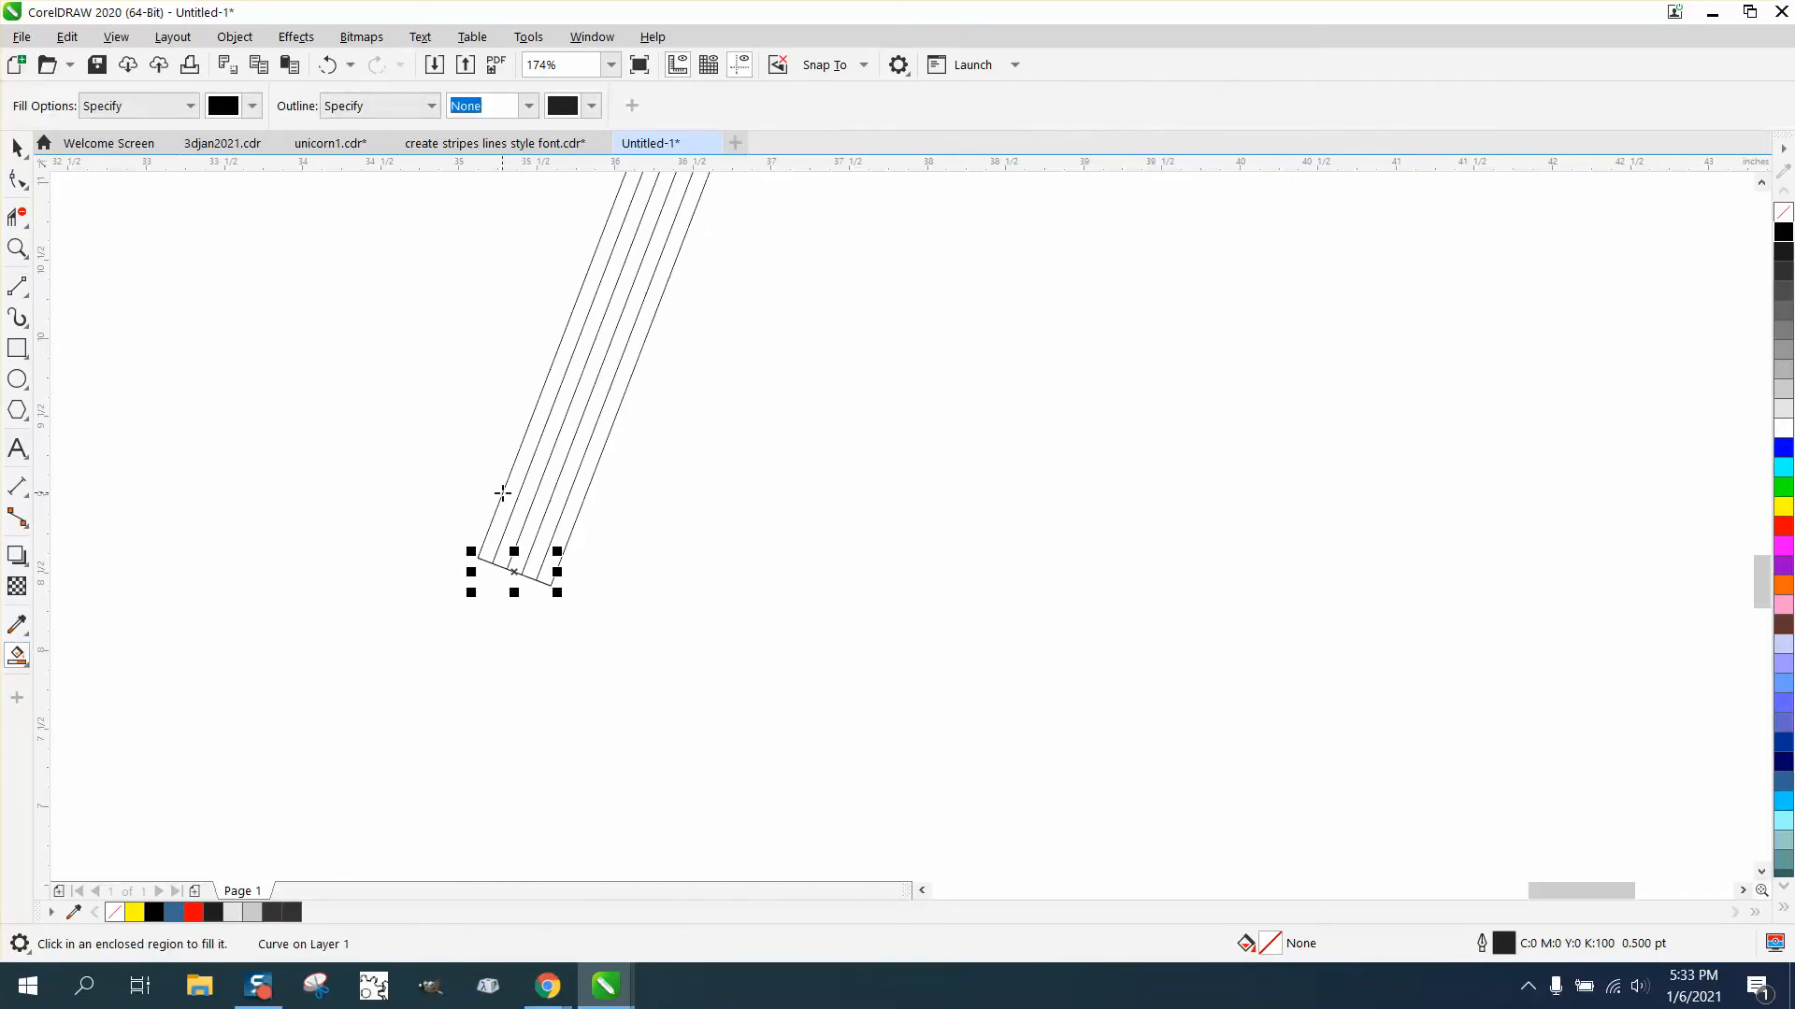
{"action": "left_click", "coordinate": [509, 493]}
{"action": "left_click", "coordinate": [545, 494]}
{"action": "left_click", "coordinate": [577, 498]}
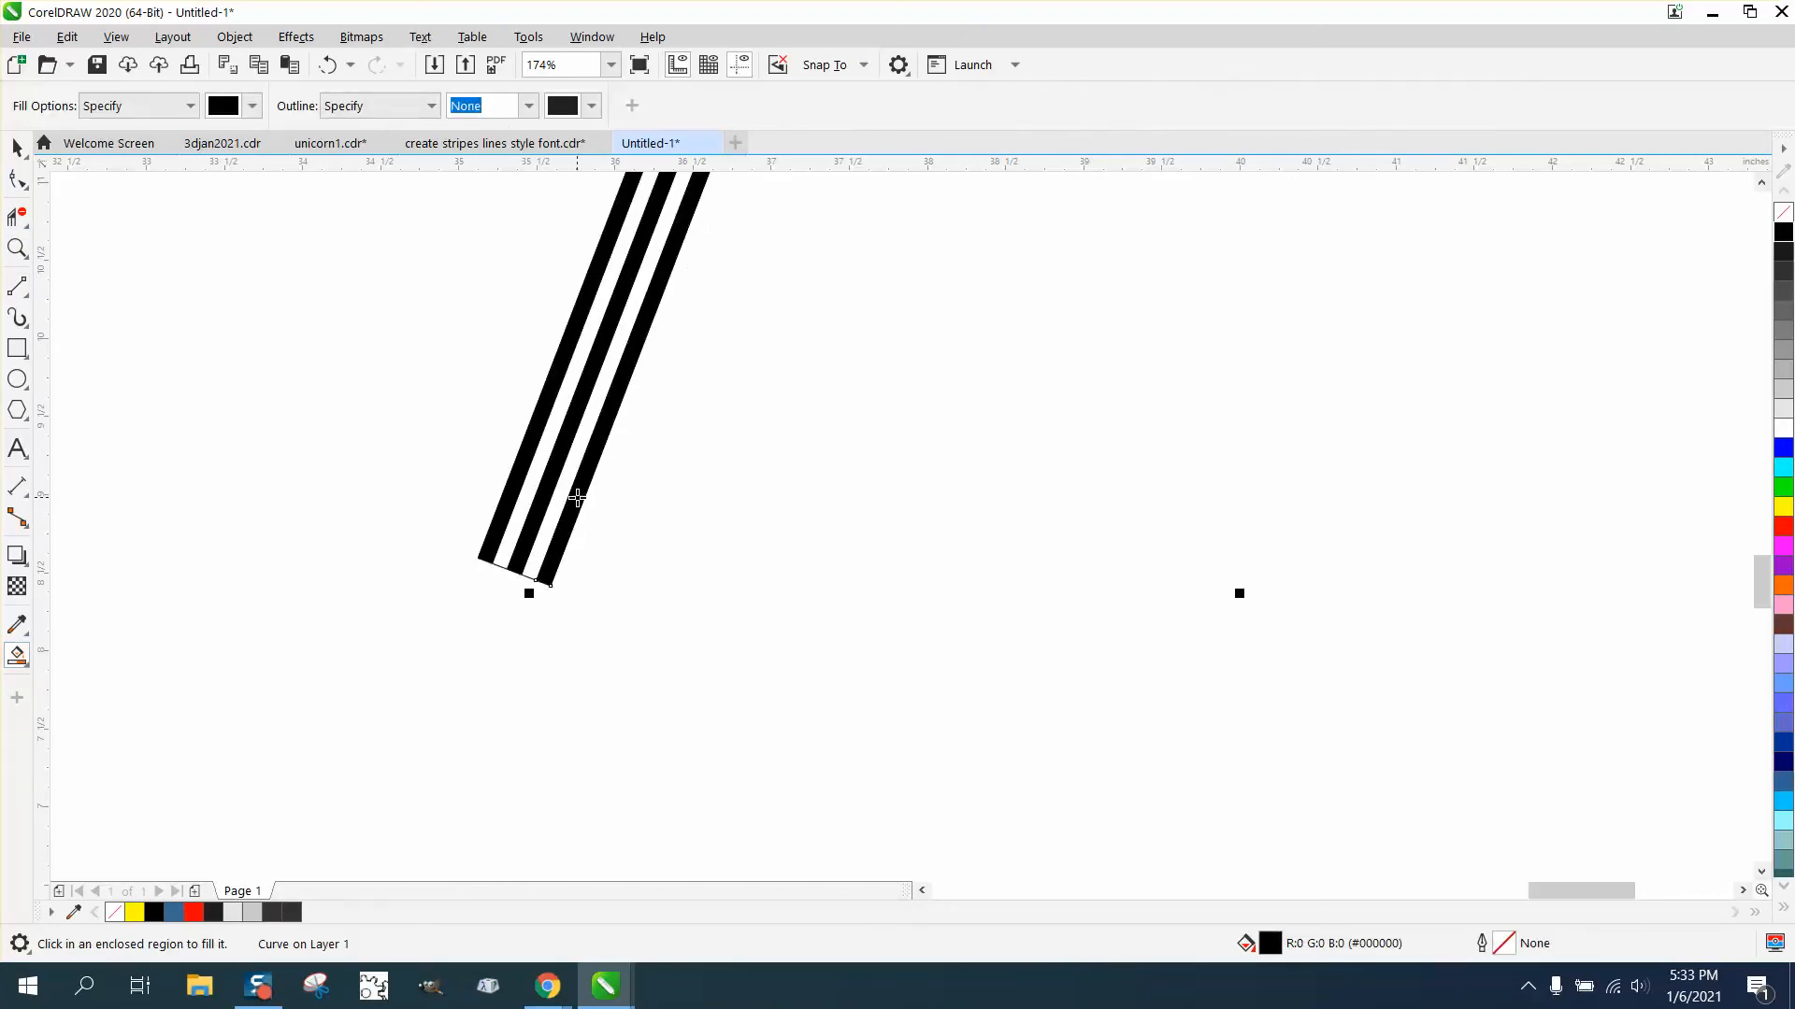
{"action": "scroll", "coordinate": [590, 500], "scroll_direction": "down", "scroll_amount": 4}
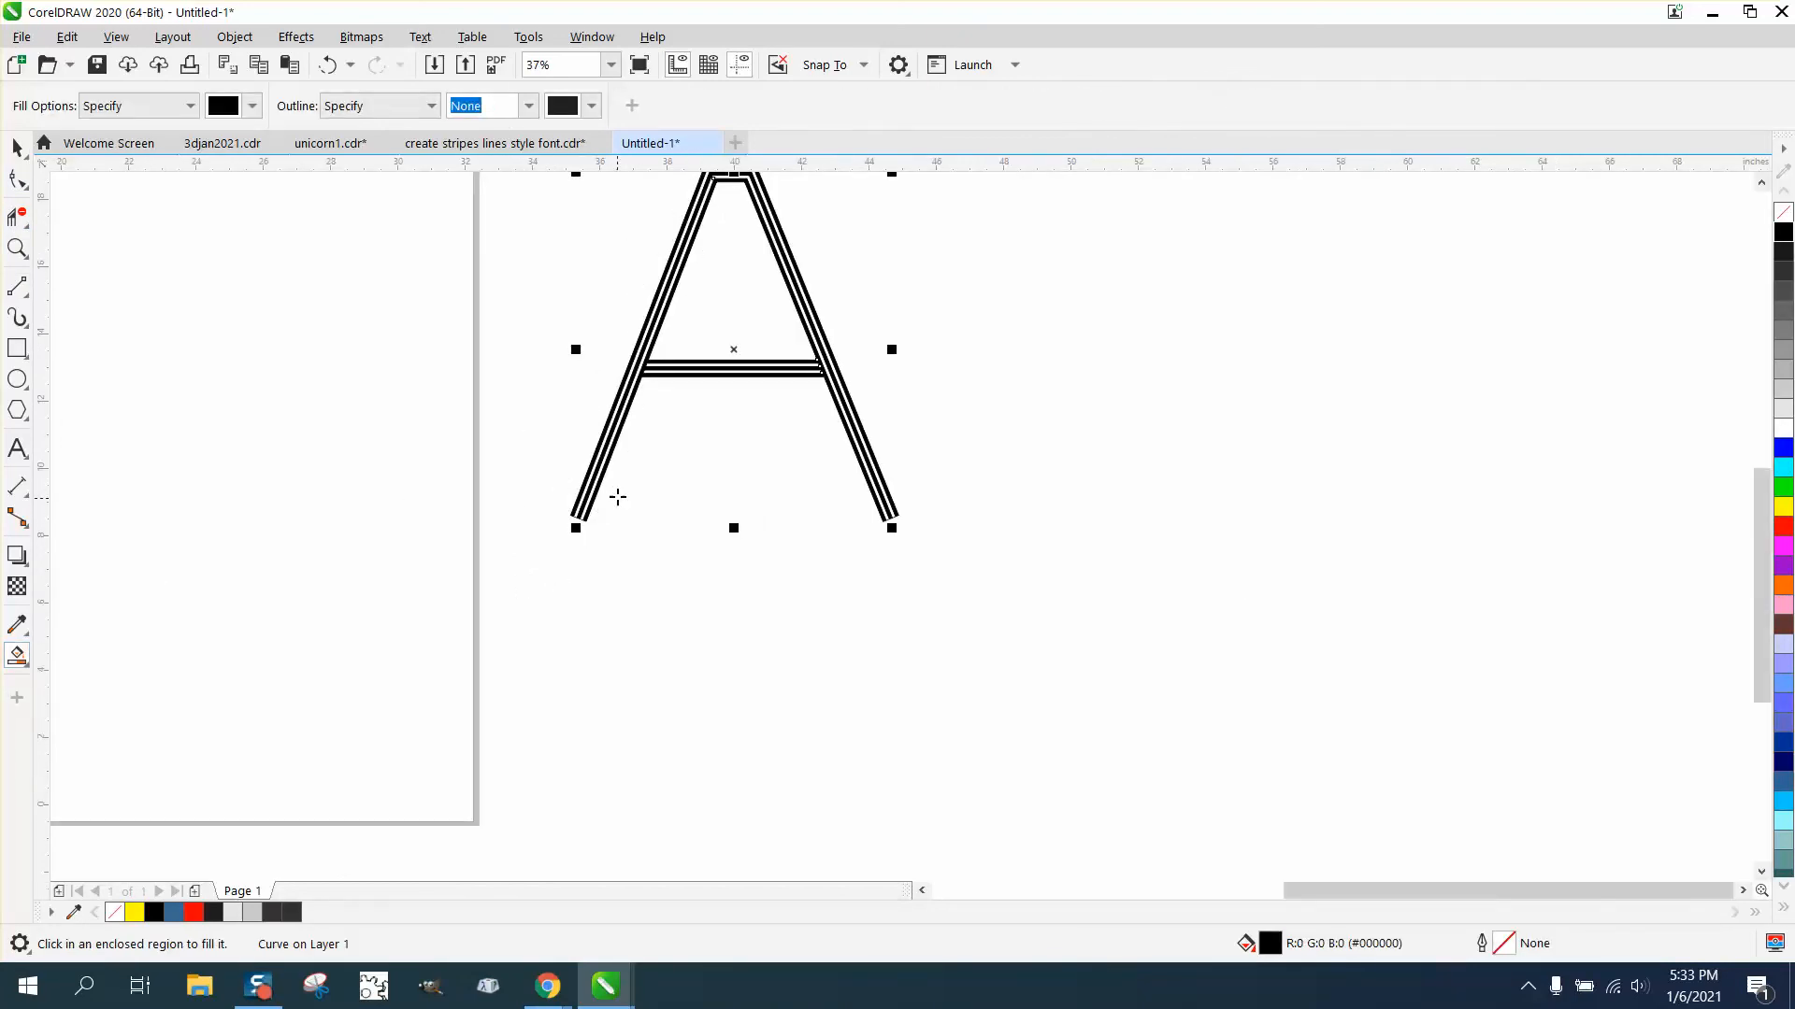
{"action": "left_click", "coordinate": [17, 248]}
{"action": "left_click_drag", "start_coordinate": [591, 344], "coordinate": [805, 401]}
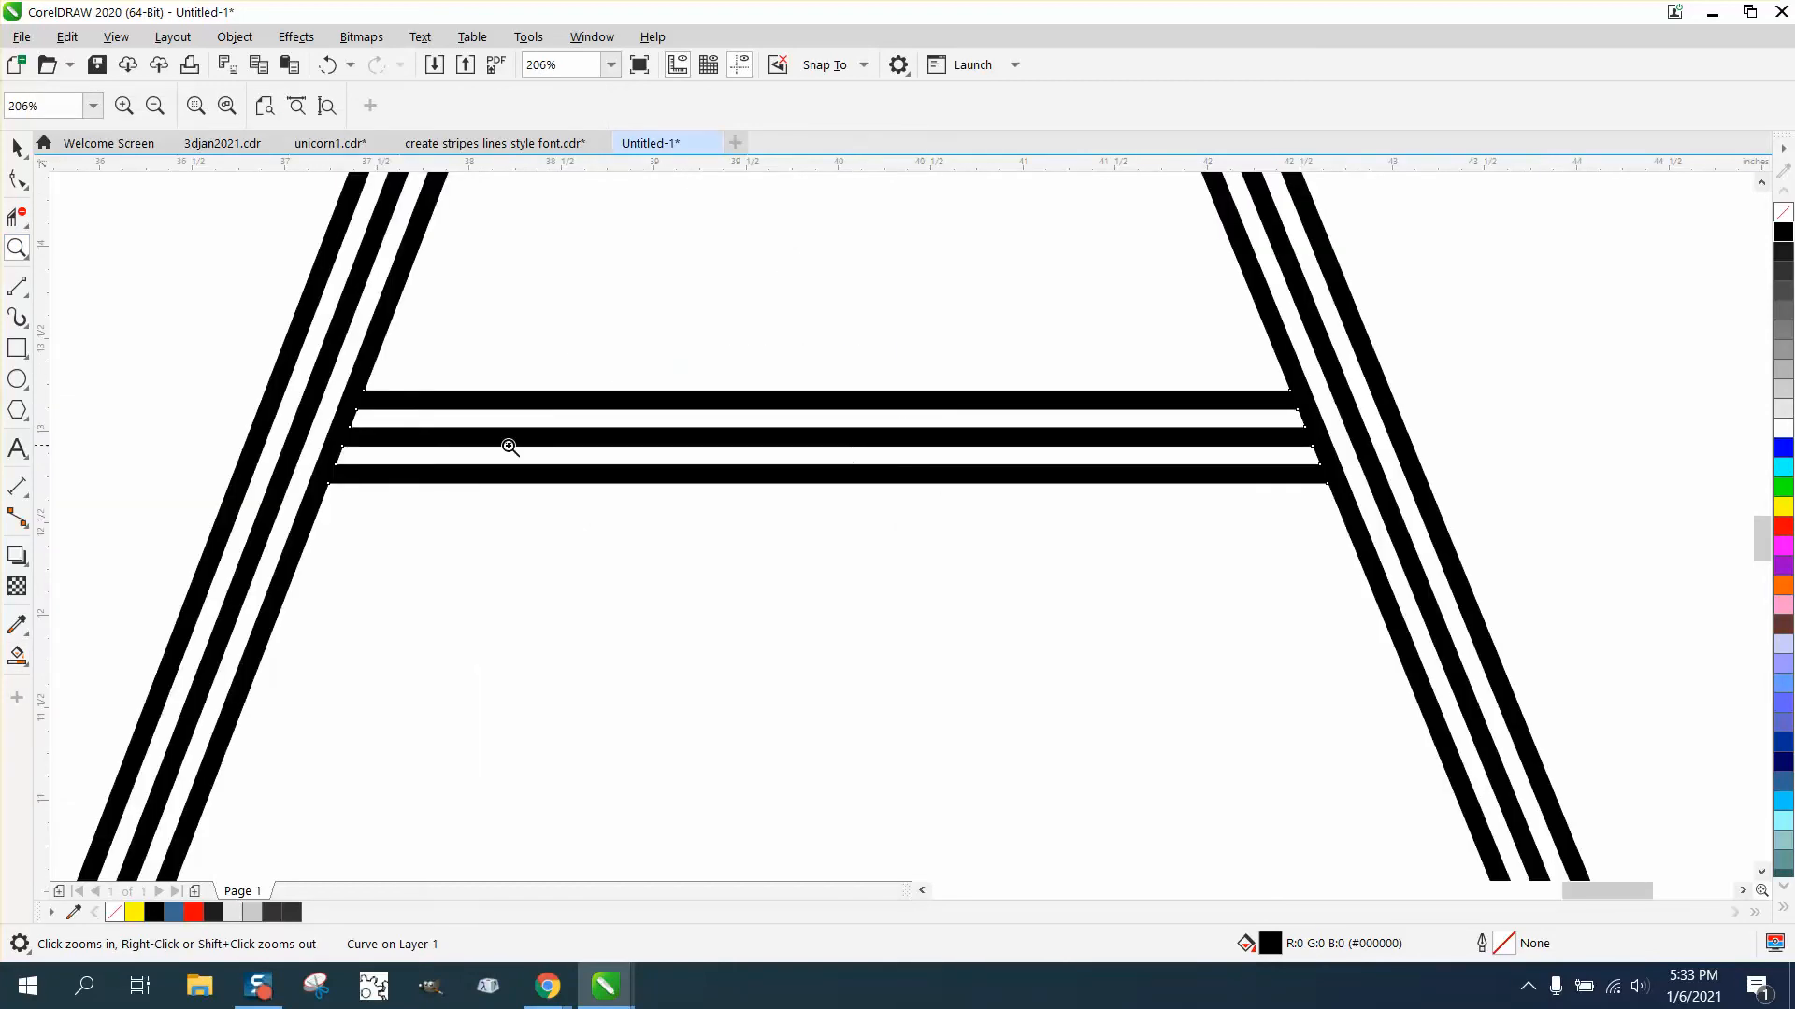
{"action": "right_click", "coordinate": [380, 445]}
{"action": "right_click", "coordinate": [377, 365]}
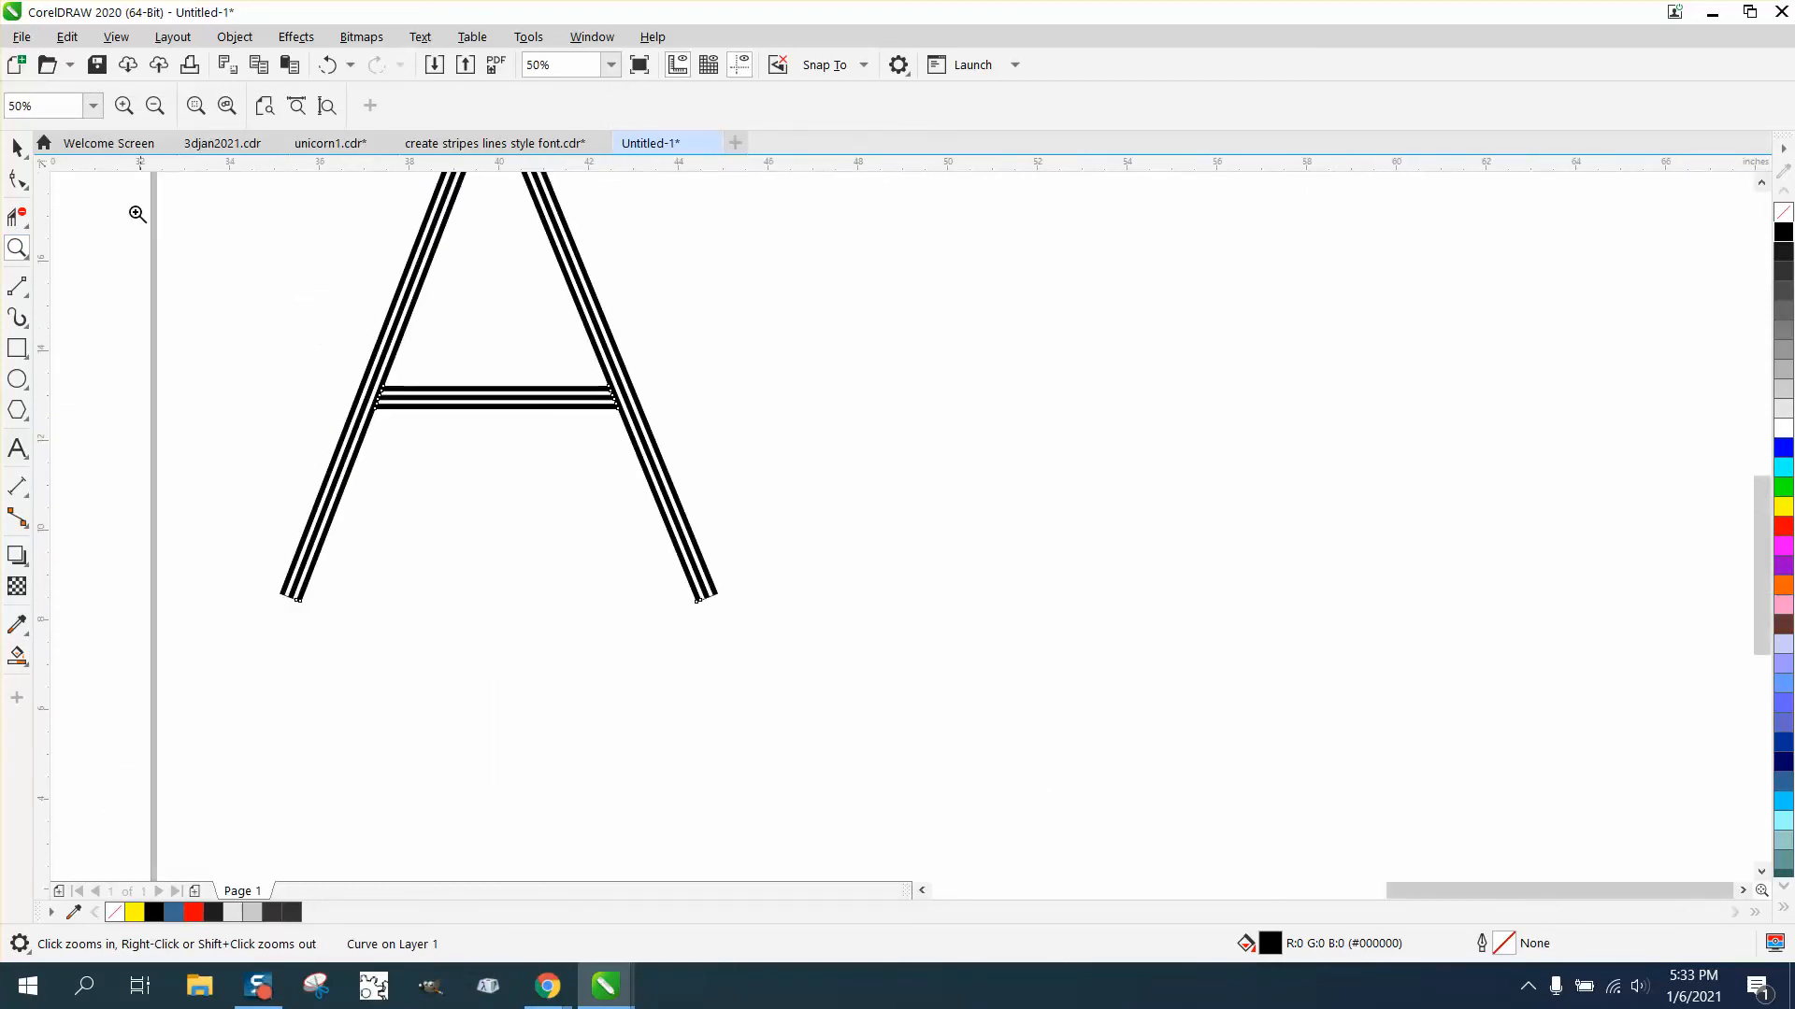
- Try enlarging only the letter's outline curve, then undo it
{"action": "double_click", "coordinate": [17, 146]}
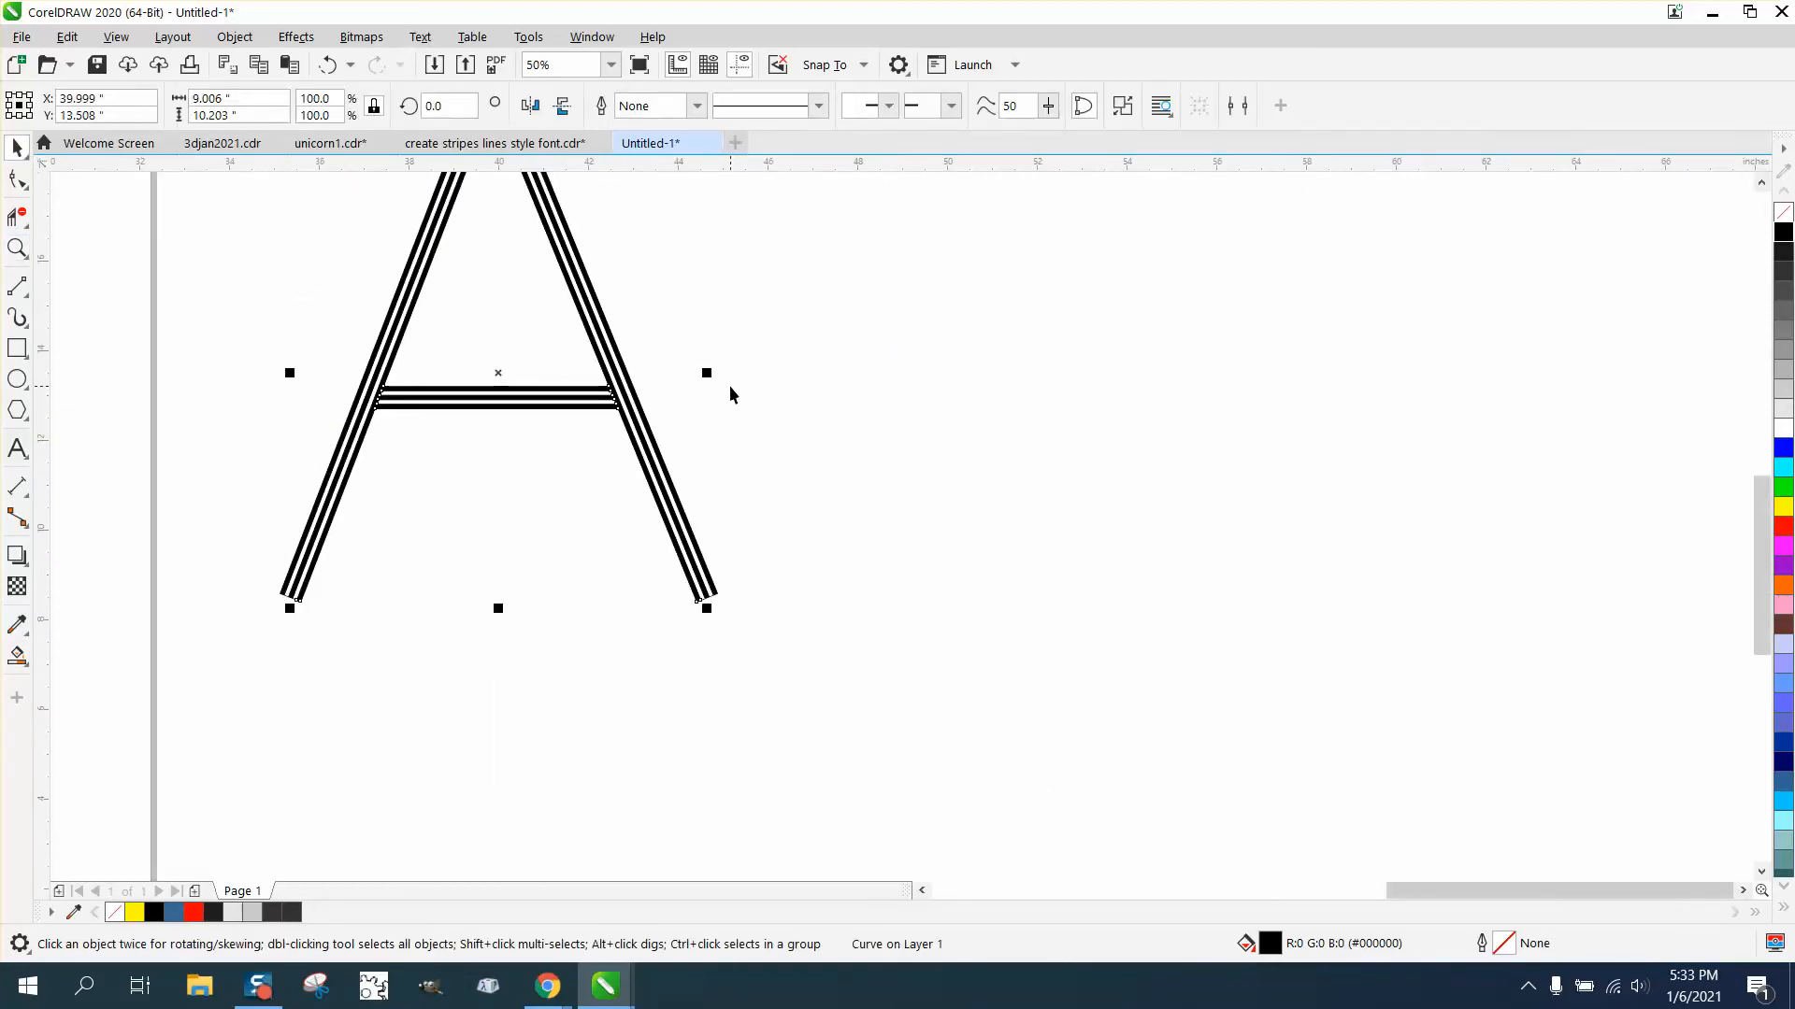
{"action": "scroll", "coordinate": [729, 386], "scroll_direction": "down", "scroll_amount": 1}
{"action": "left_click", "coordinate": [17, 248]}
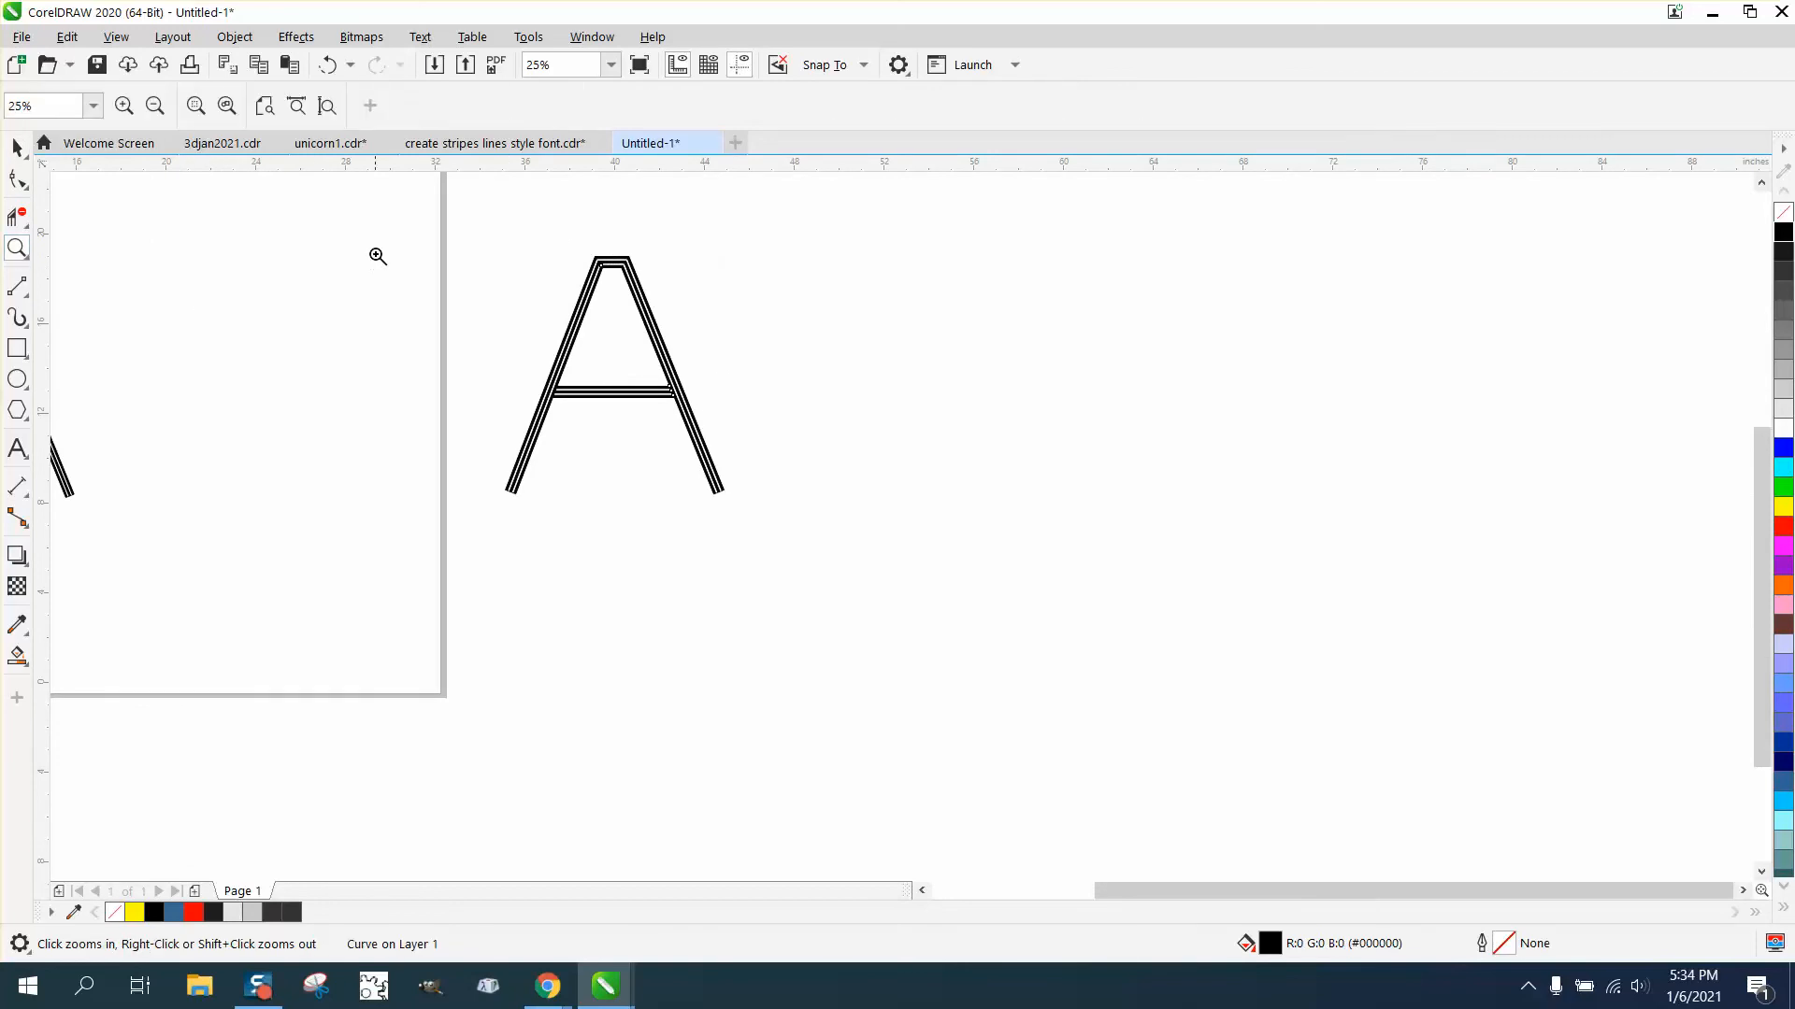
{"action": "left_click_drag", "start_coordinate": [393, 240], "coordinate": [908, 553]}
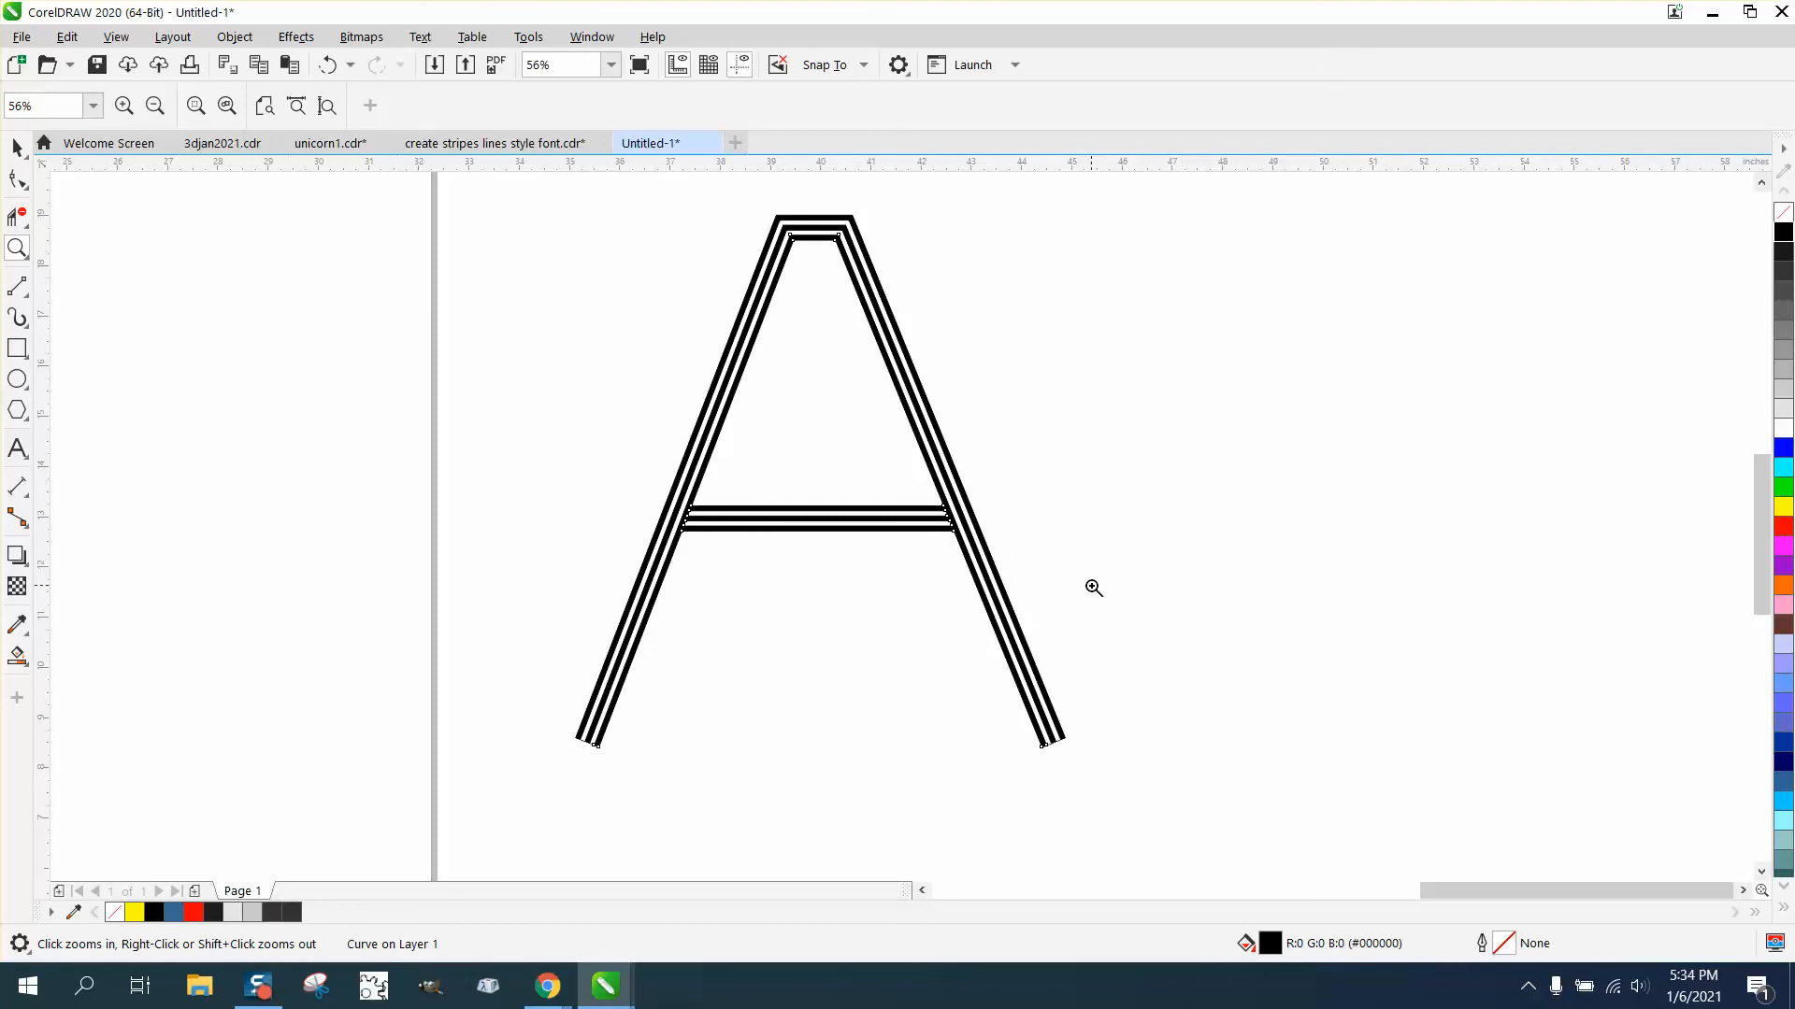
{"action": "double_click", "coordinate": [17, 147]}
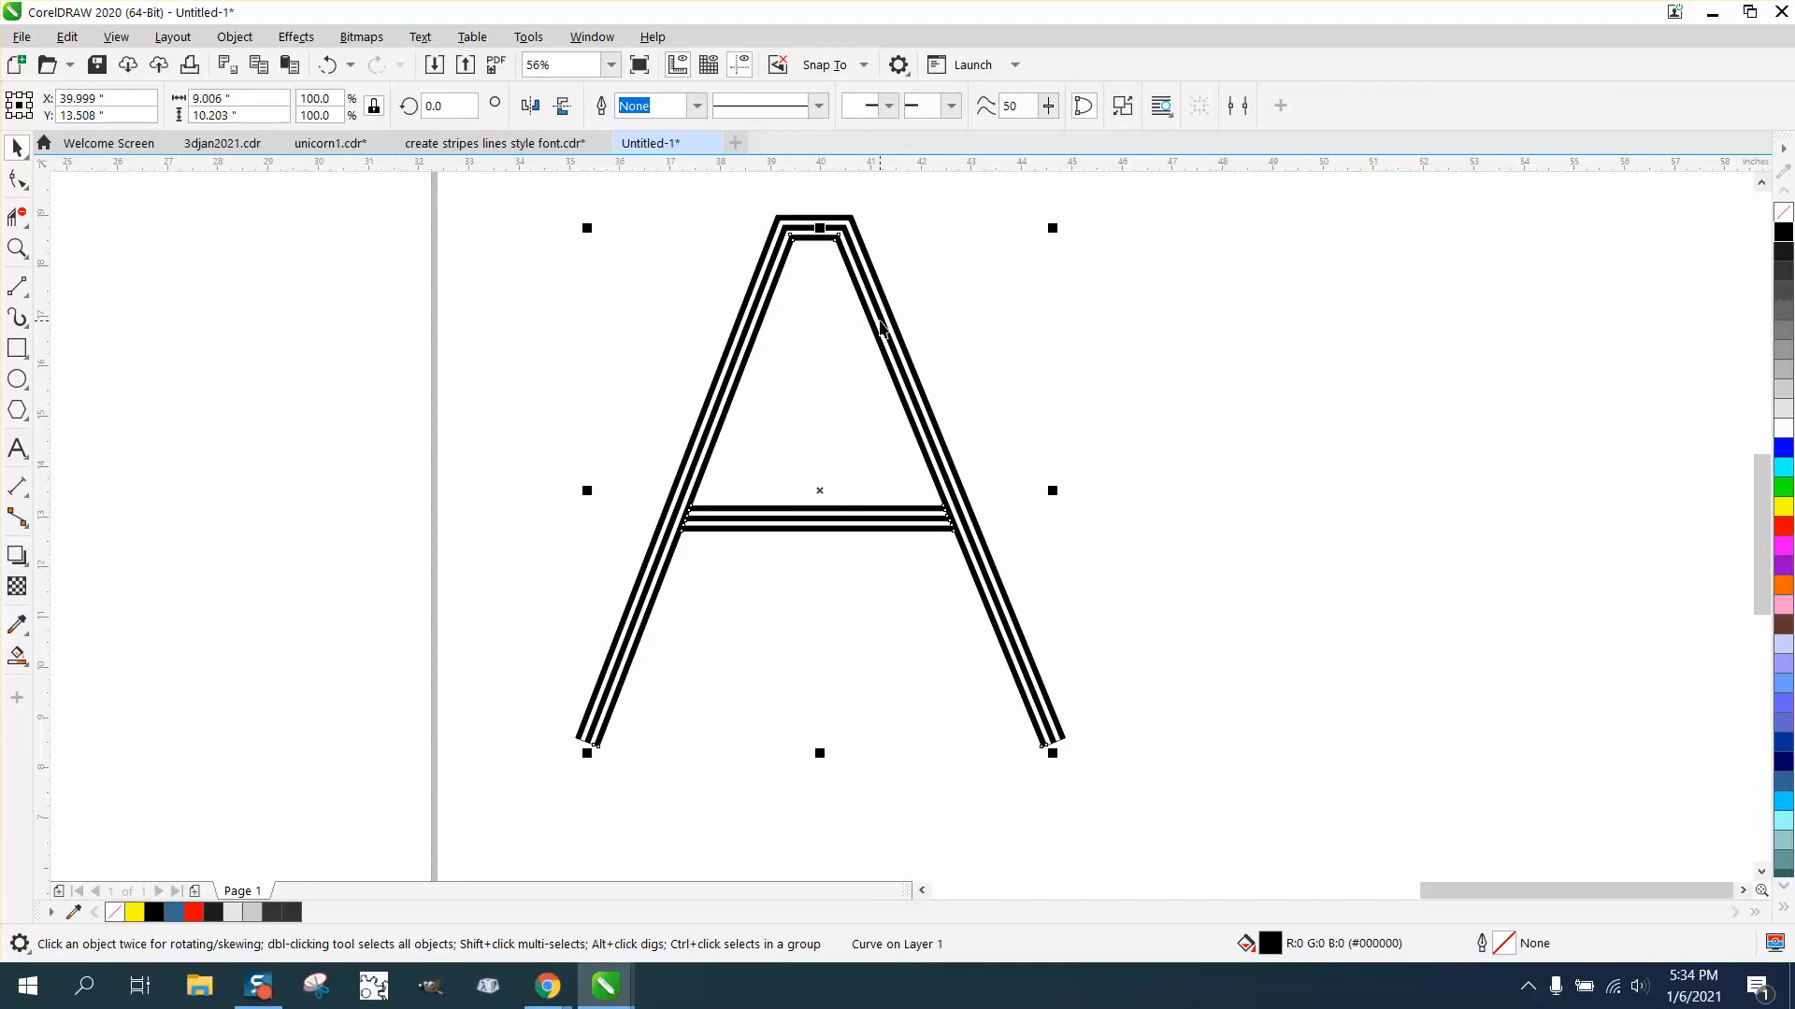
{"action": "scroll", "coordinate": [878, 325], "scroll_direction": "down", "scroll_amount": 2}
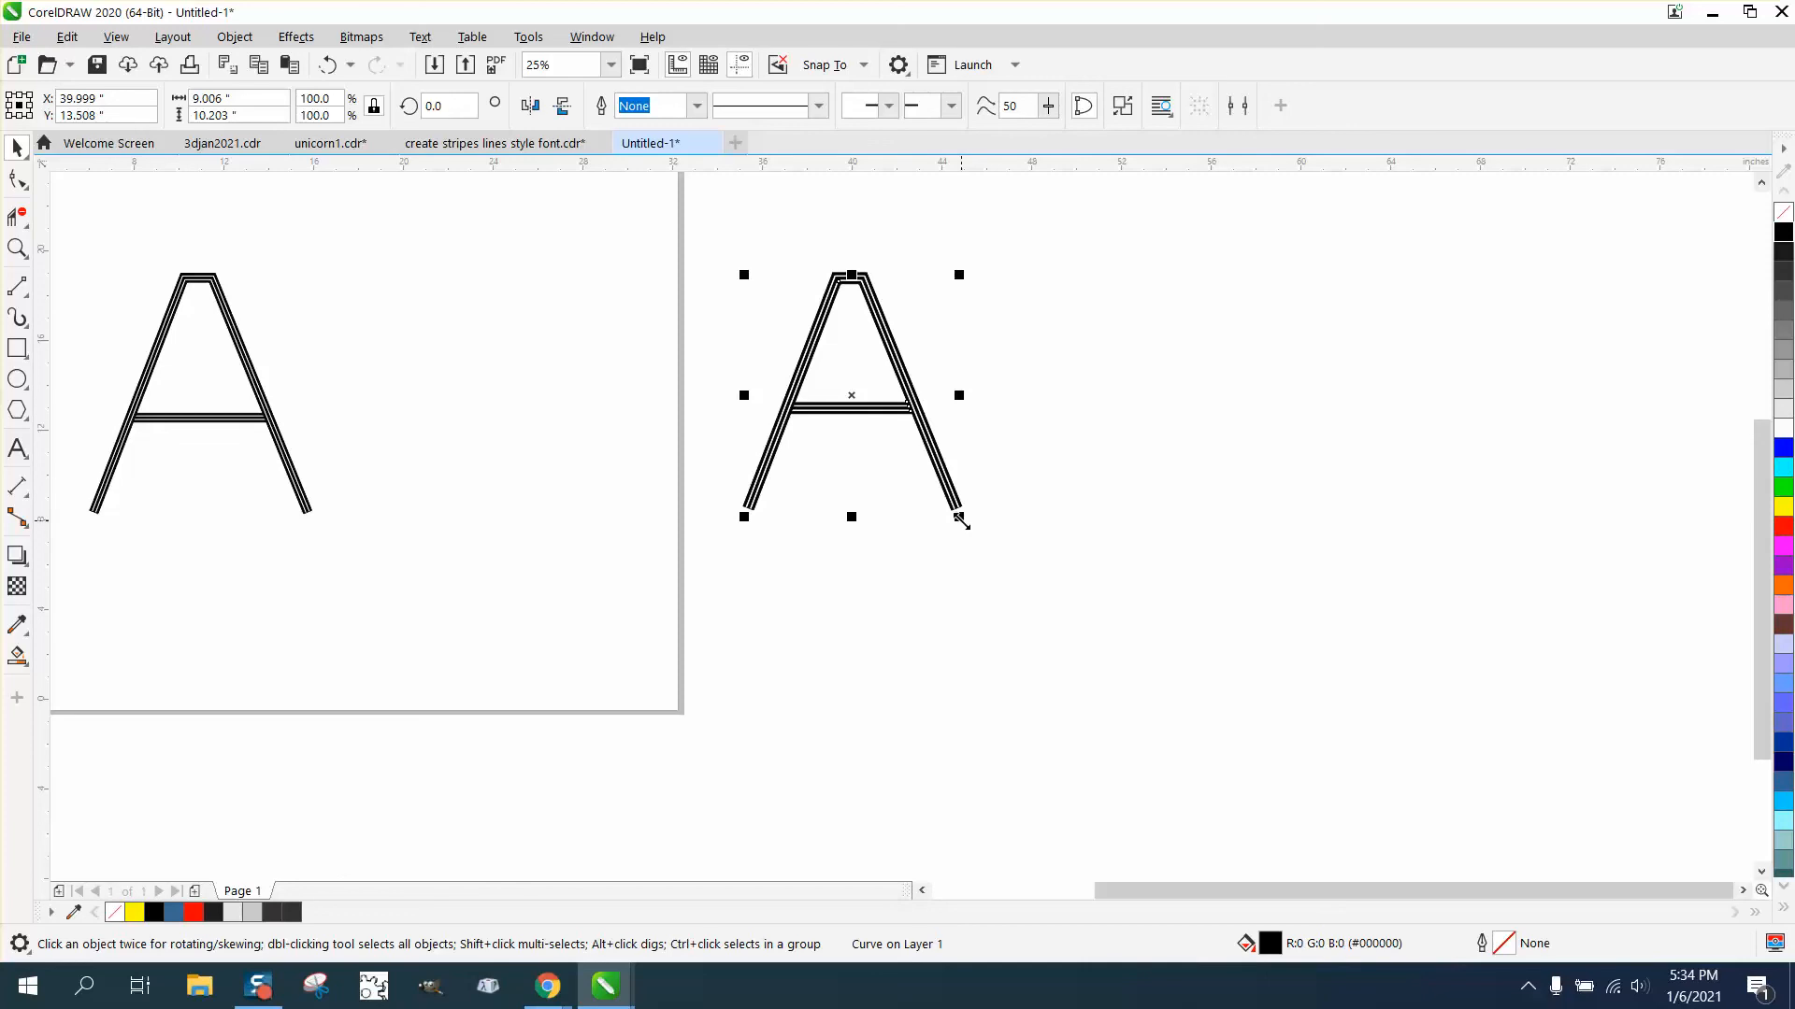
{"action": "left_click_drag", "start_coordinate": [959, 519], "coordinate": [1415, 787]}
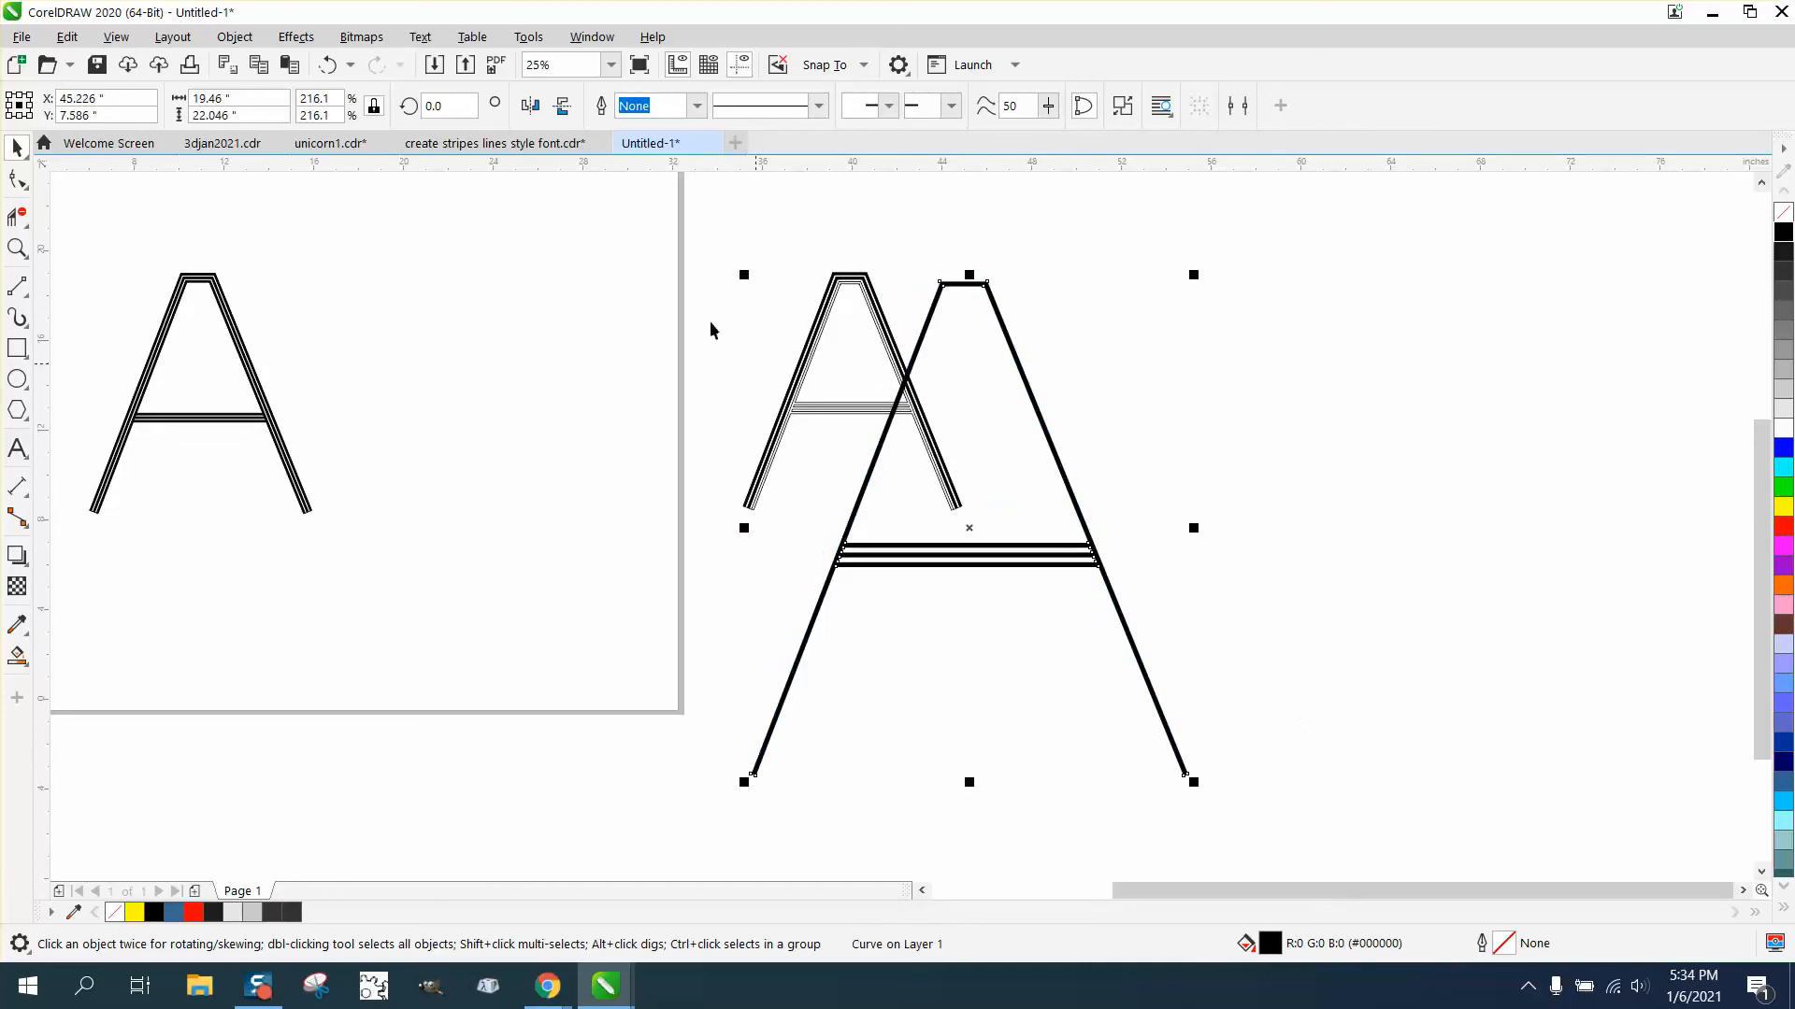
{"action": "left_click", "coordinate": [327, 65]}
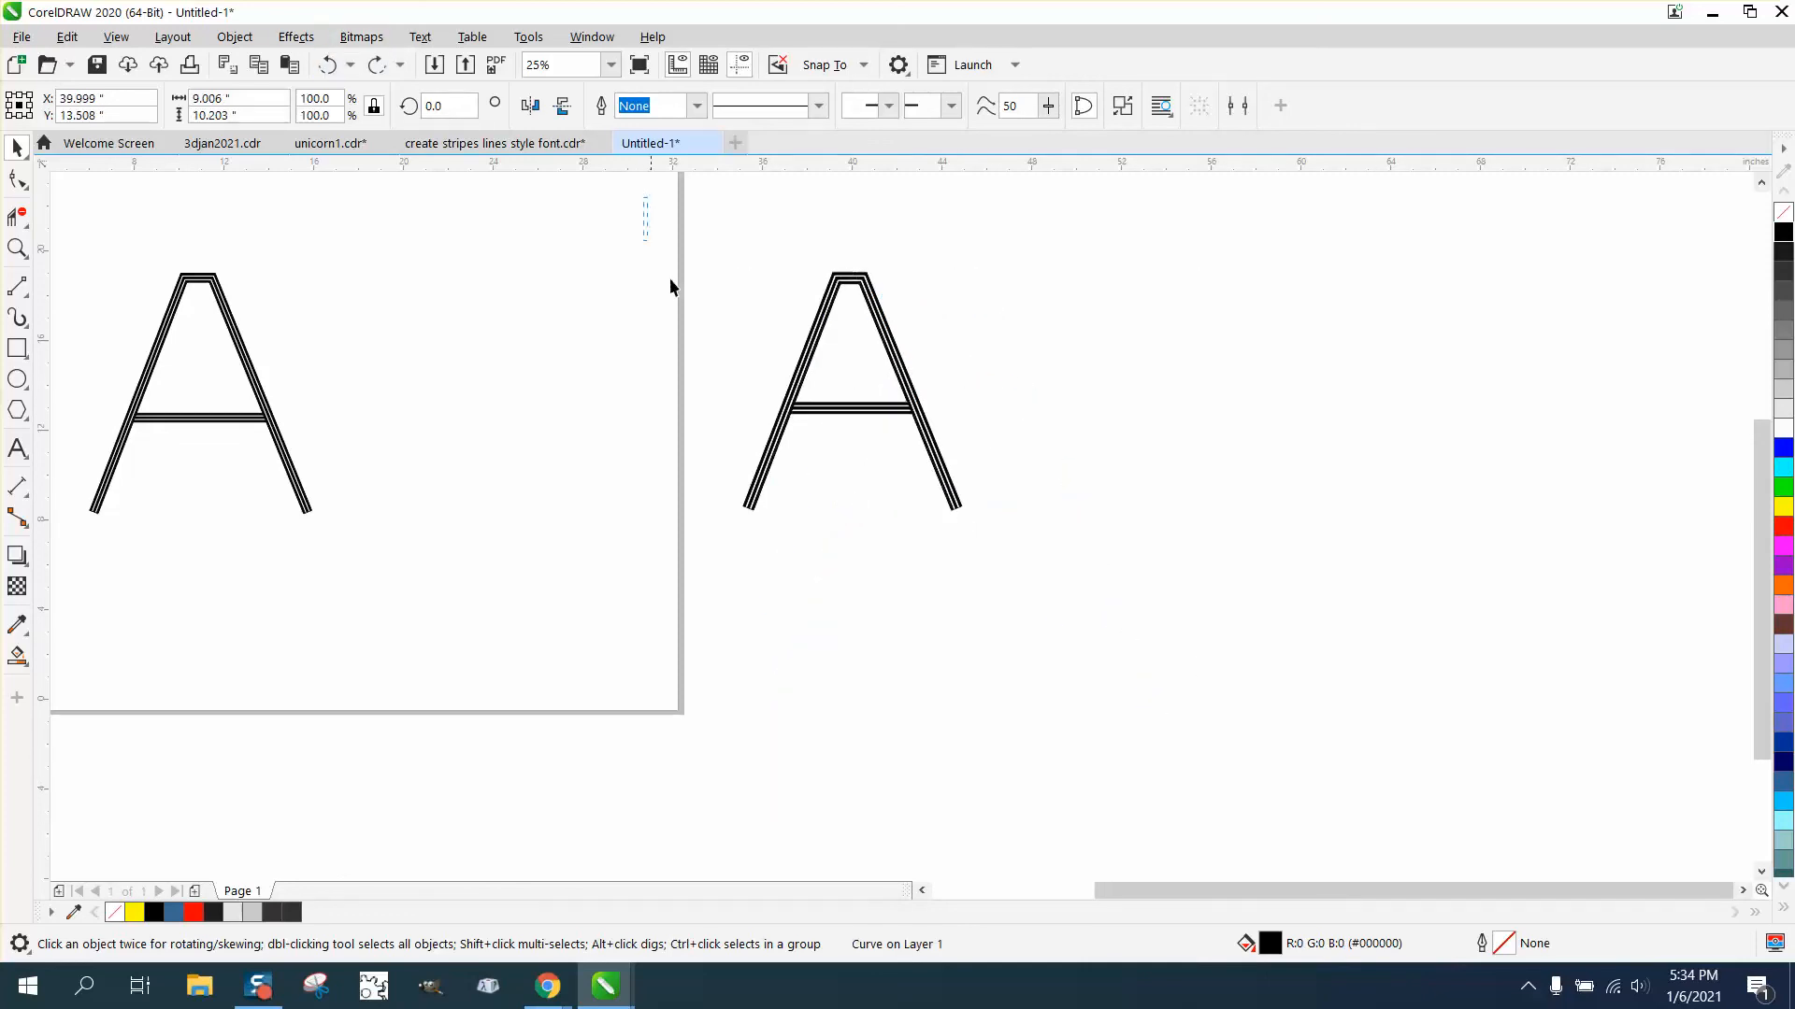
- Select all parts of the striped letter and scale them up together to about 20 by 22 inches
{"action": "left_click_drag", "start_coordinate": [671, 287], "coordinate": [1422, 776]}
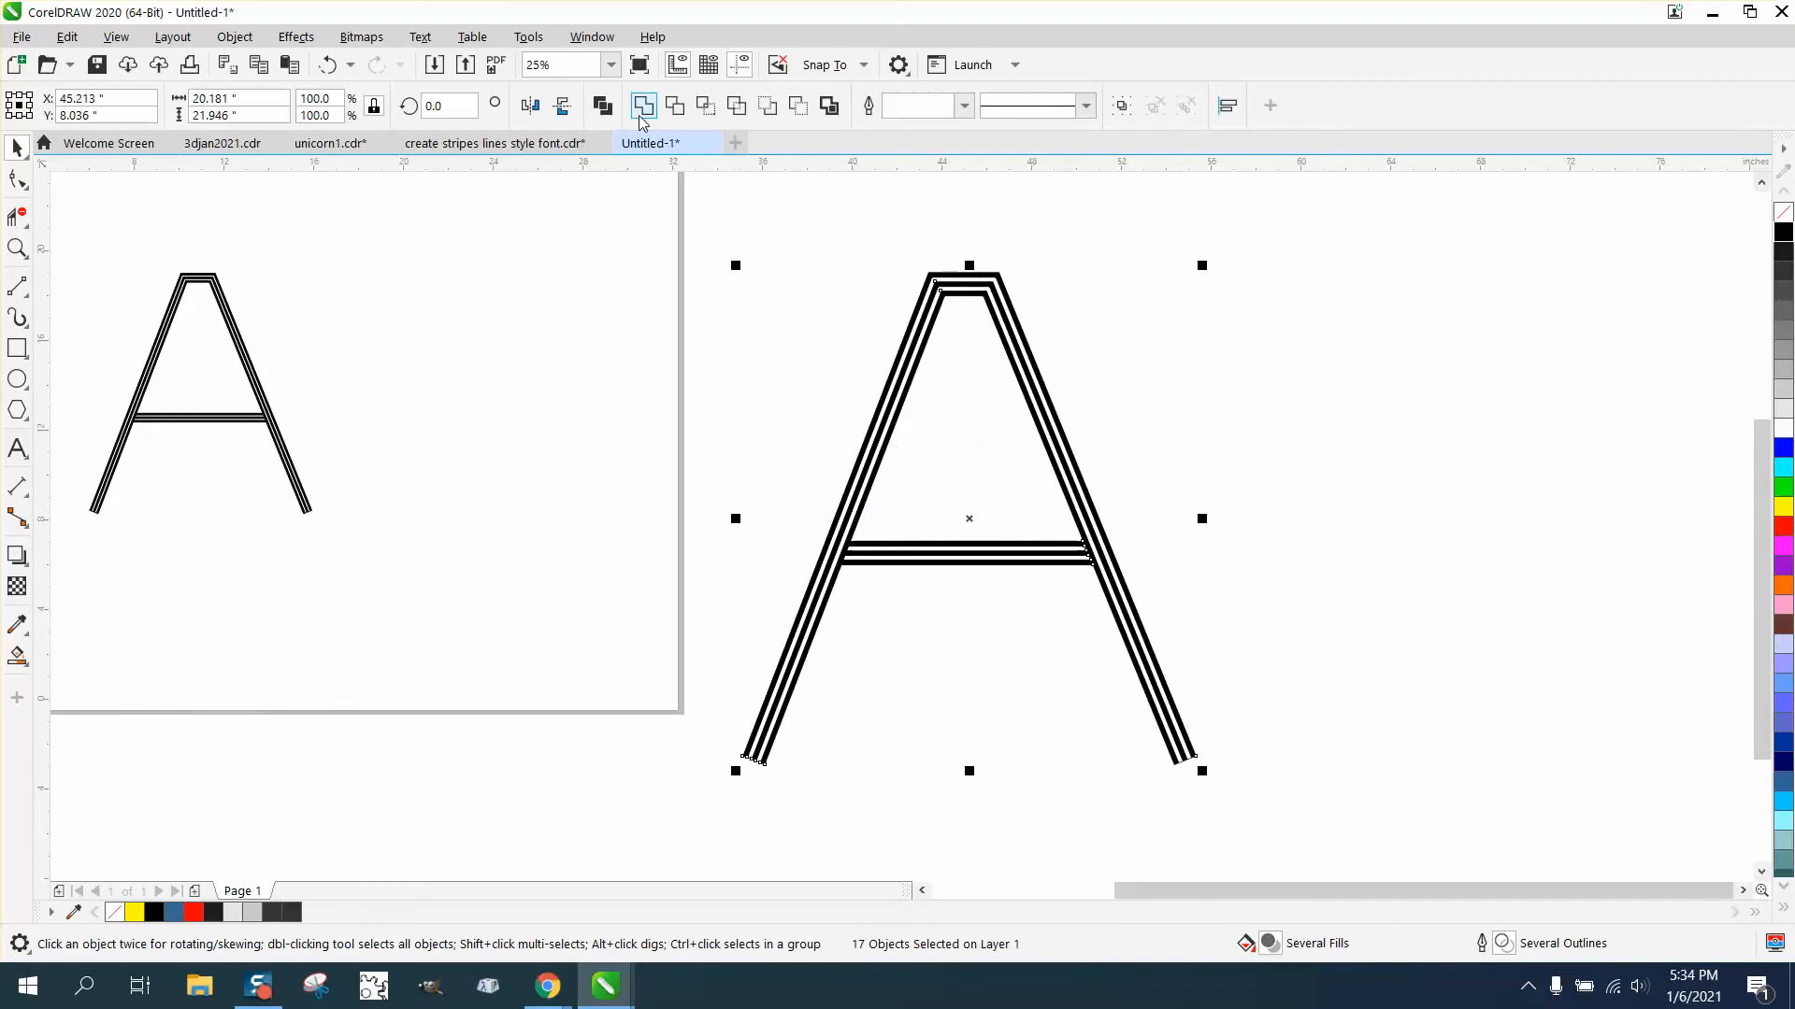